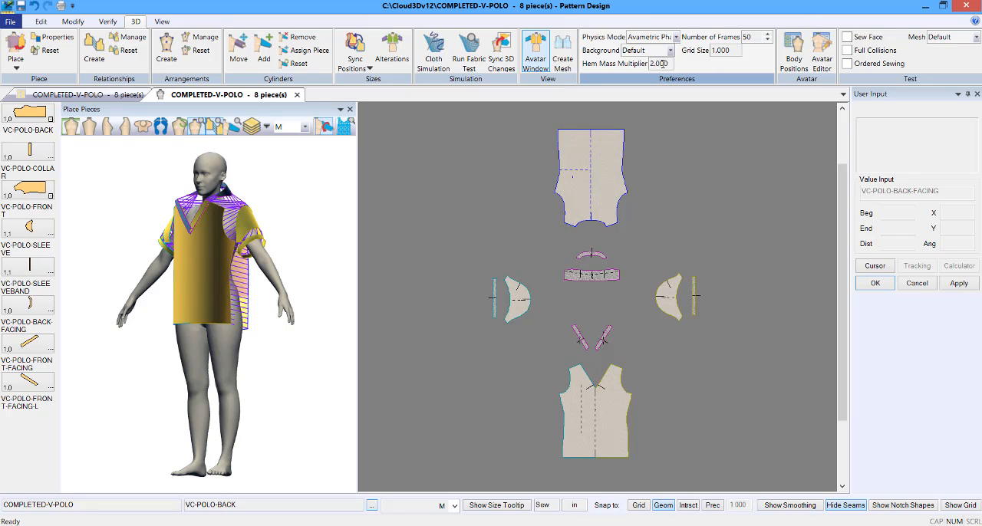
Step: Open the 3D preferences and toggle the Blender Start Simulation option on and back off
click(41, 23)
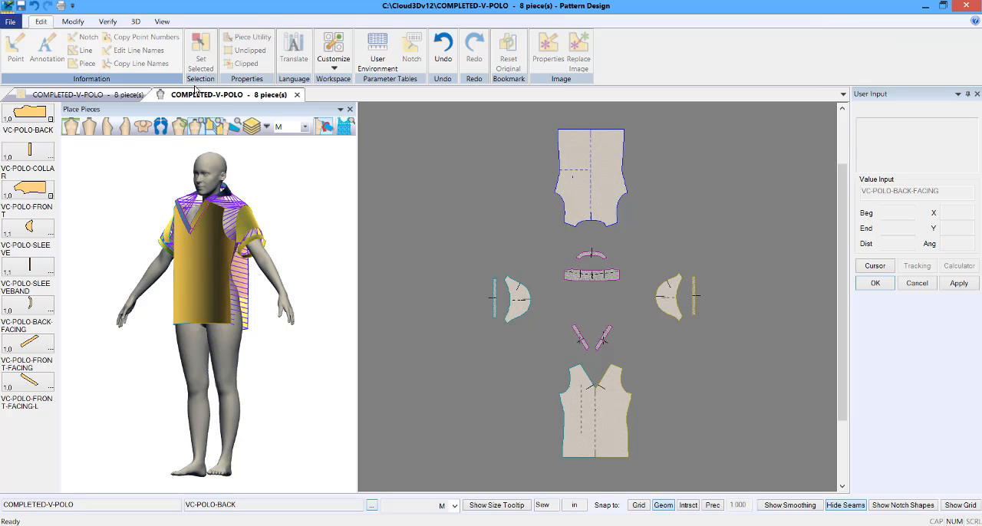
click(334, 69)
click(358, 79)
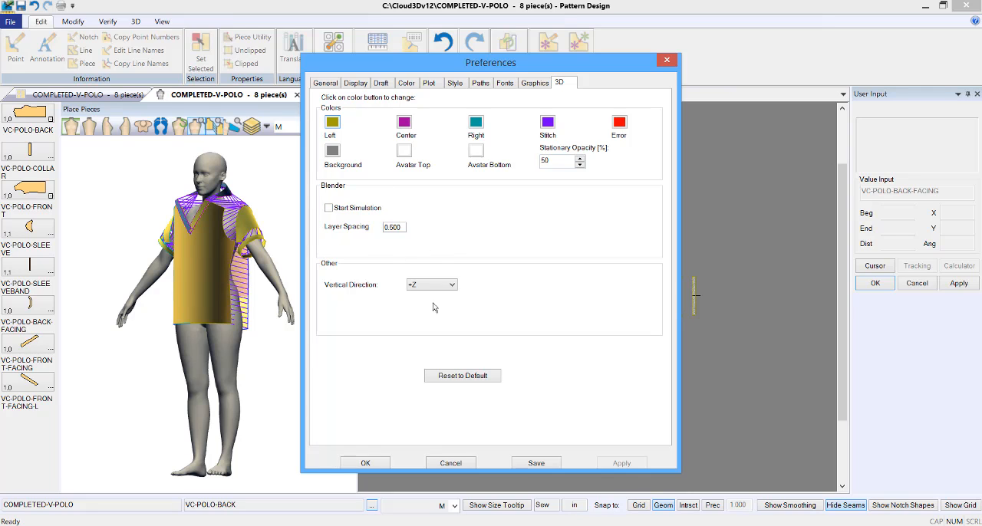
click(330, 210)
click(331, 210)
drag(477, 74, 574, 93)
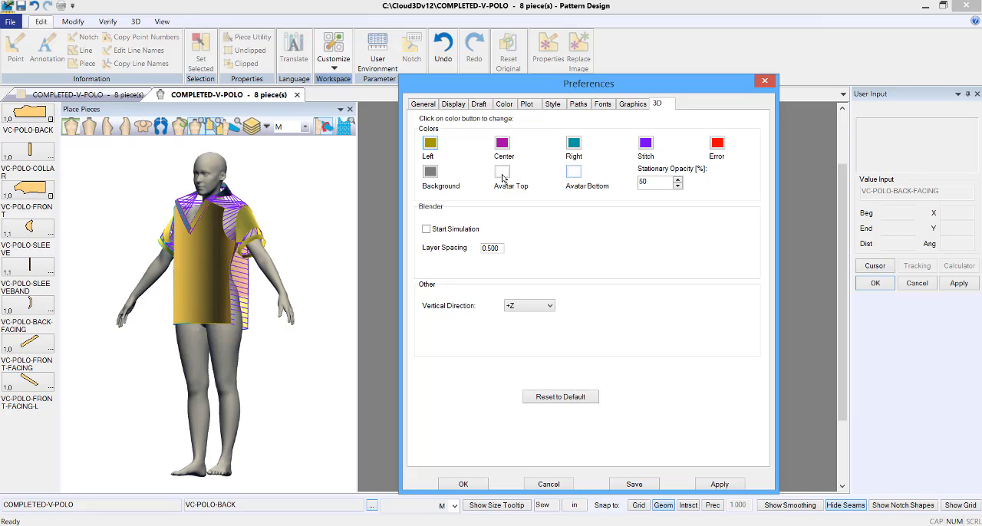
Step: Set the Avatar Bottom background colour to the predefined magenta and apply it
click(573, 171)
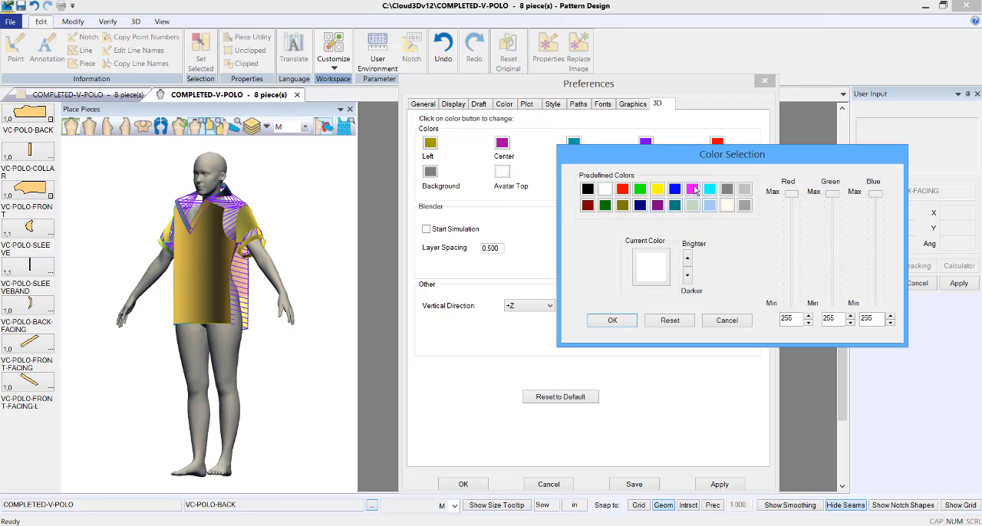
click(692, 190)
click(625, 320)
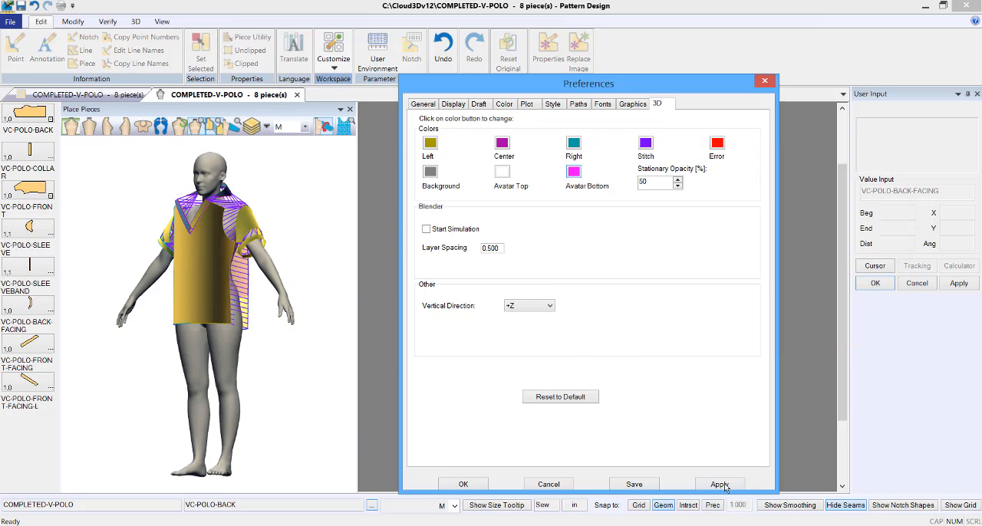
click(721, 485)
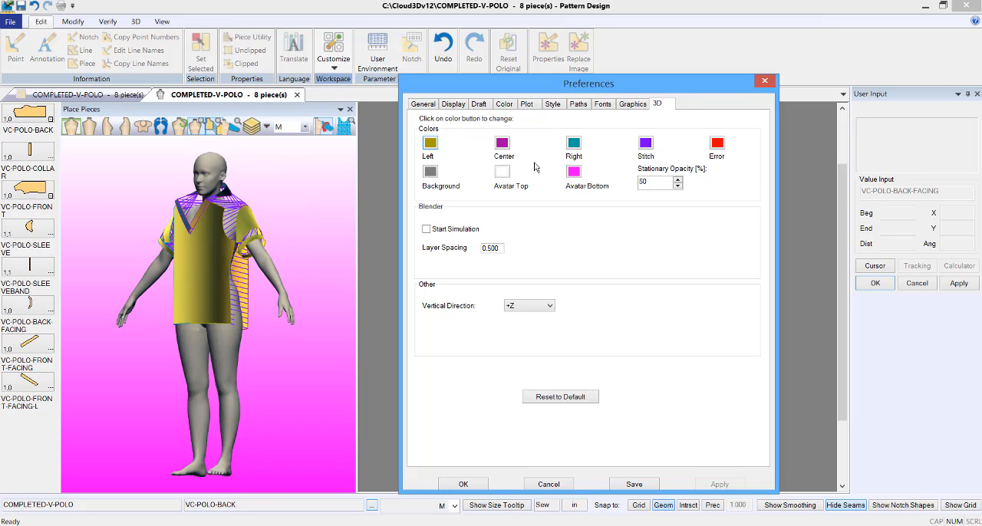
Step: Set the Avatar Bottom background colour to white, apply it and close the preferences
click(575, 172)
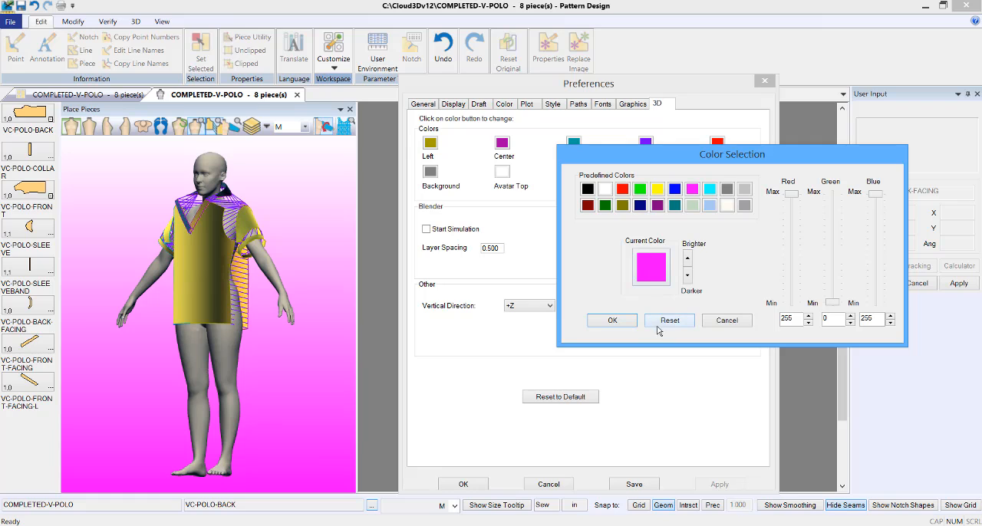
click(606, 188)
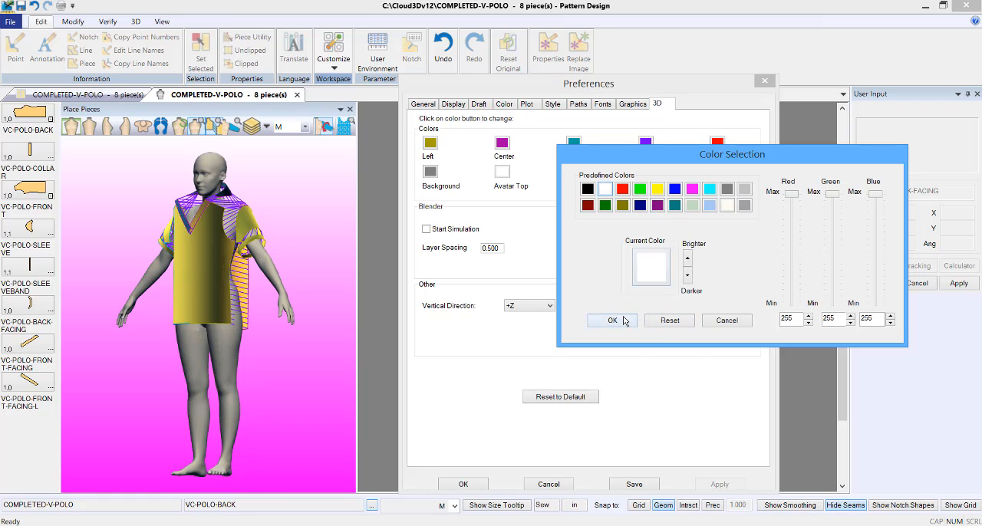
click(626, 320)
click(721, 484)
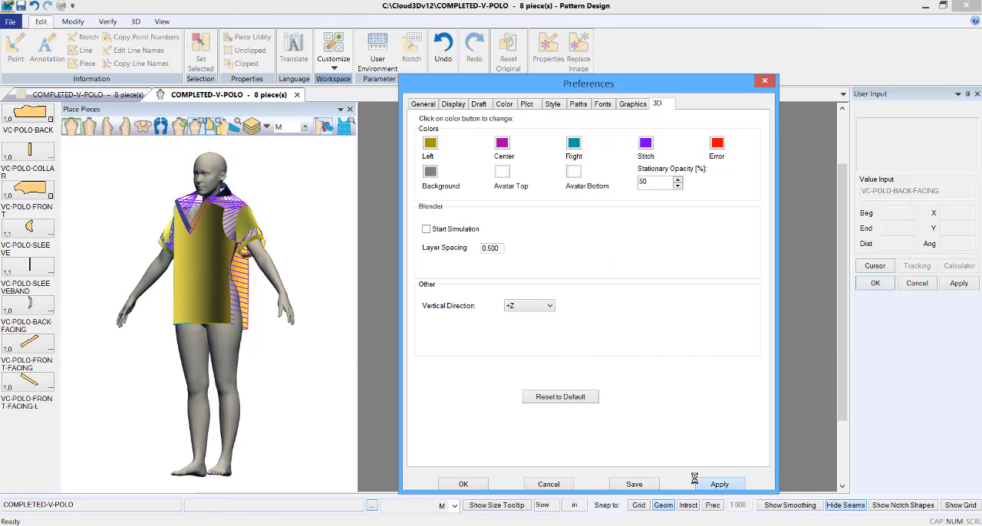
click(464, 484)
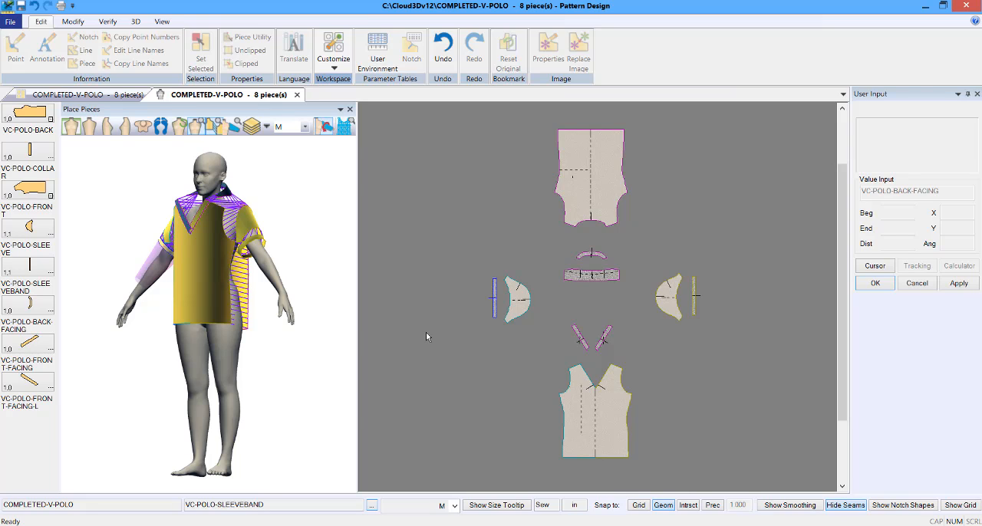
Step: Open the model's 3D Garment Info and launch the Fabric Table Editor for DemoTable.csv
right_click(705, 227)
click(743, 332)
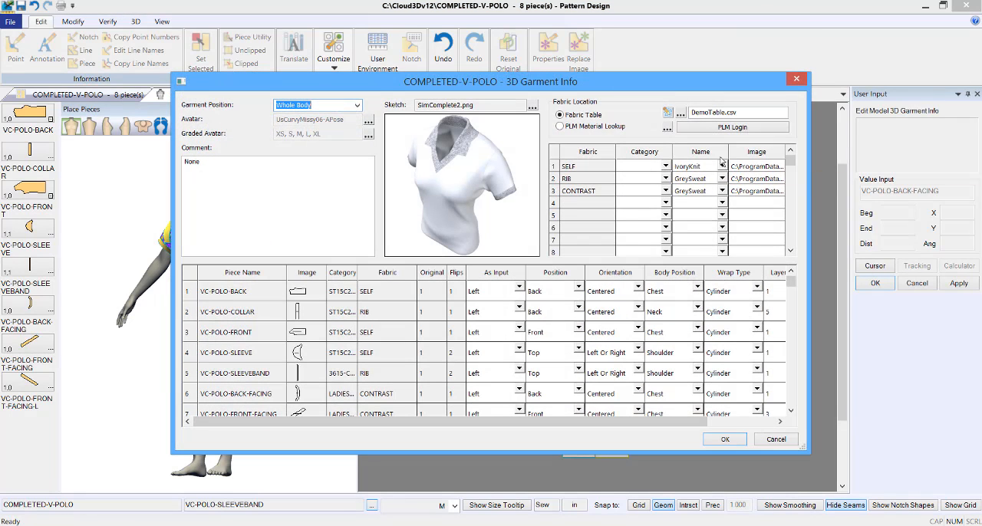
click(668, 113)
click(600, 297)
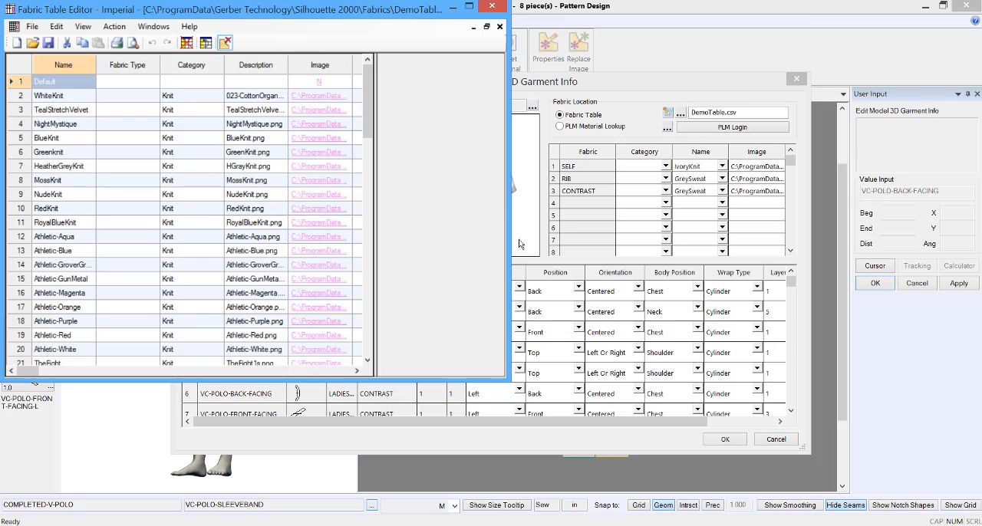
Step: Enlarge the Fabric Table Editor and its table area to examine the texture and roughness columns
drag(510, 235, 908, 201)
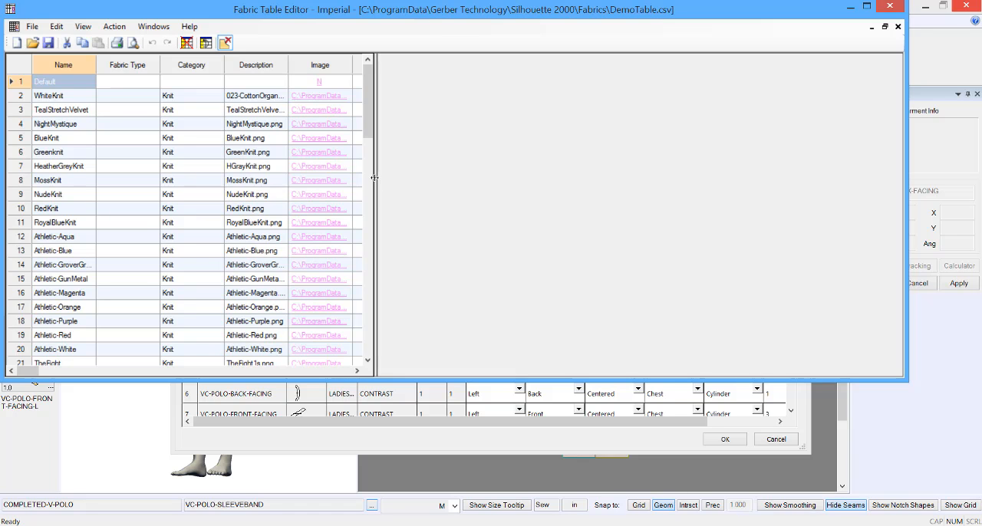
drag(377, 178, 756, 187)
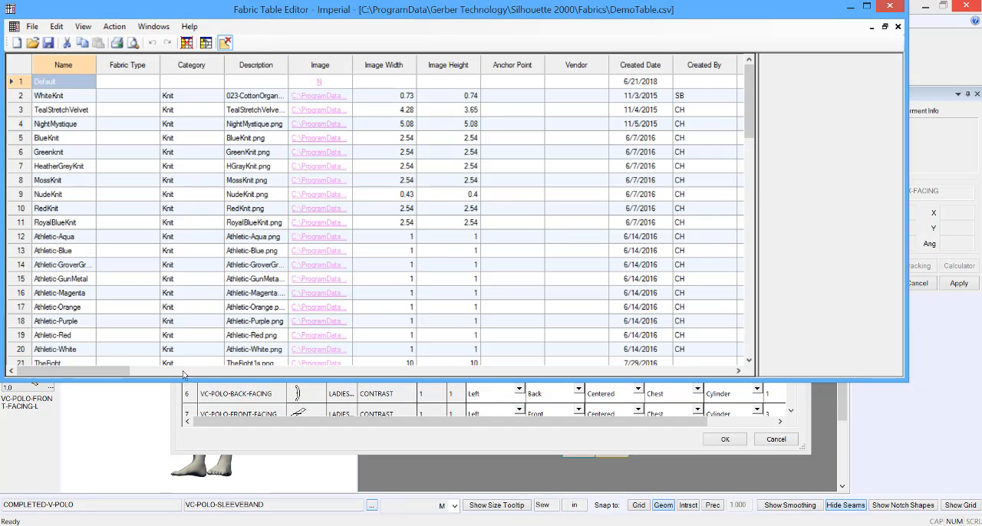
drag(79, 373, 703, 460)
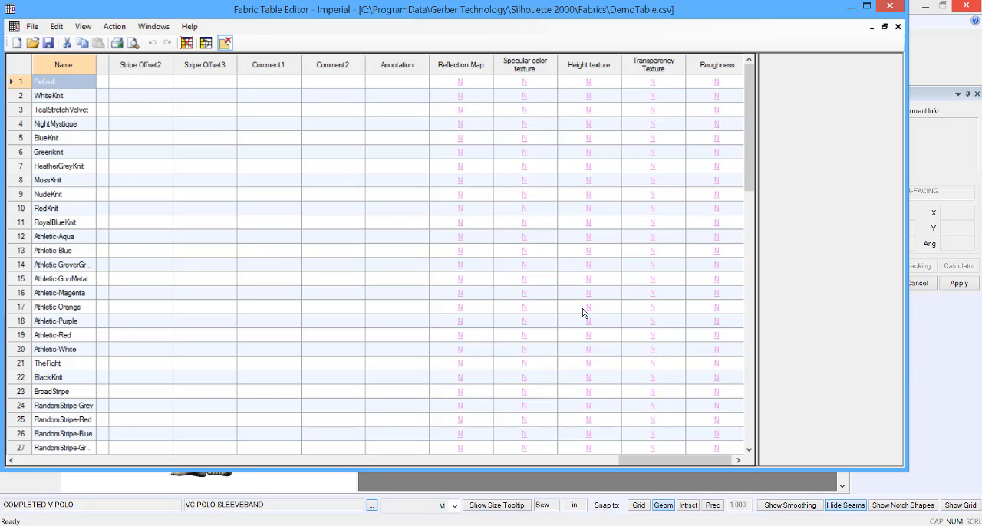
Step: Try an xTex import for the xRite fabric in row 78 and cancel the file selection
drag(752, 142, 128, 460)
right_click(21, 434)
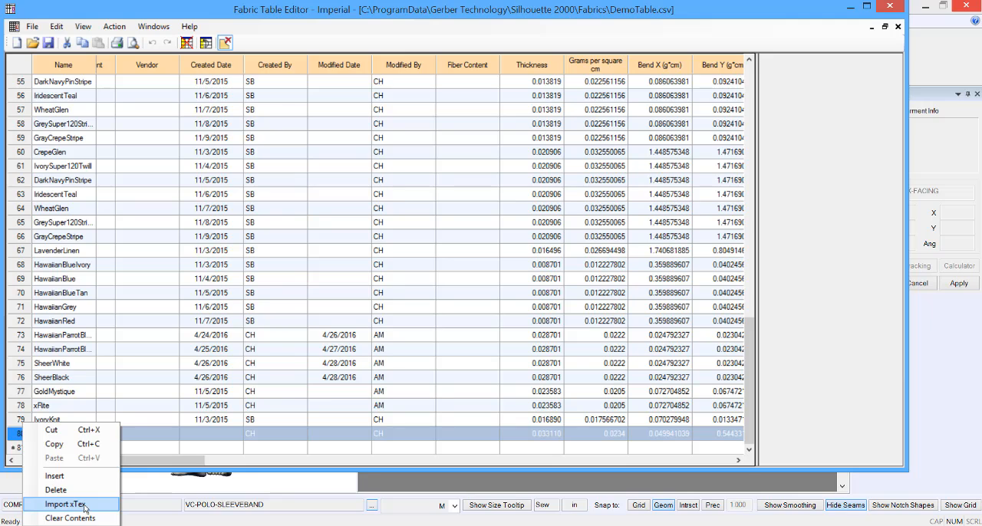
key(ctrl)
key(ctrl)
click(25, 407)
right_click(25, 406)
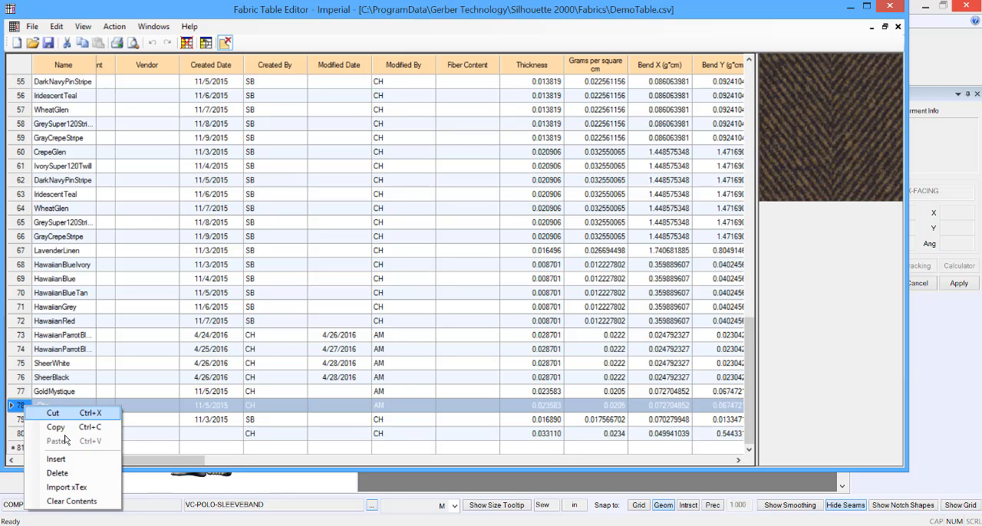
click(71, 489)
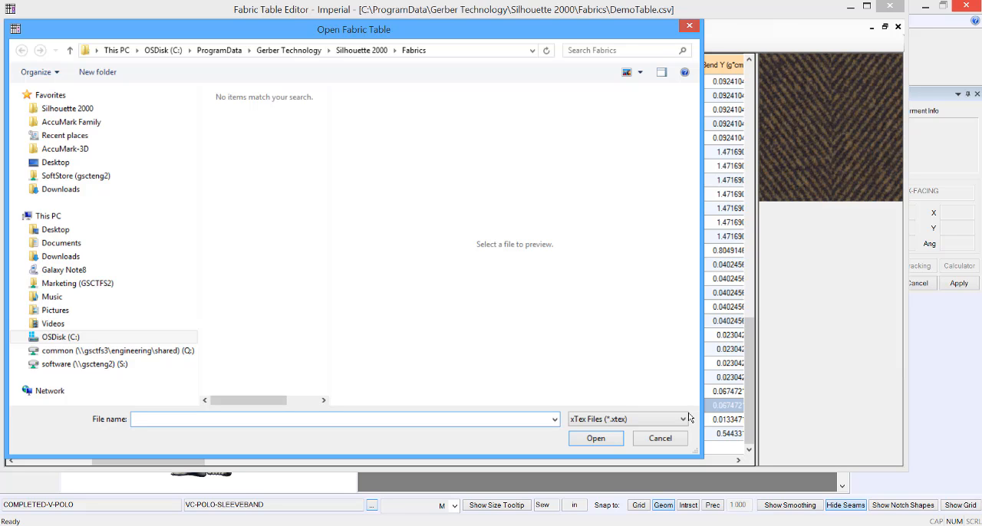
click(692, 28)
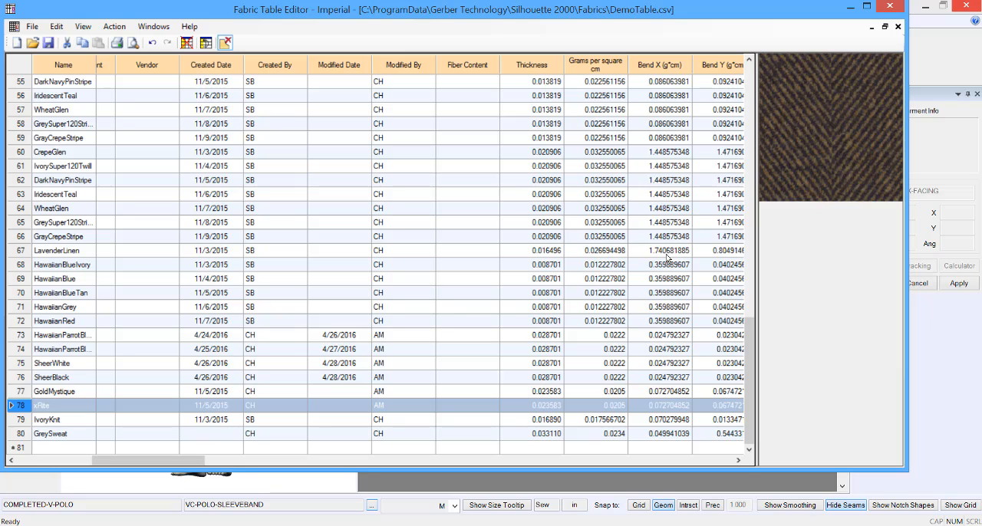
Step: Exit the Fabric Table Editor without saving and accept the 3D Garment Info settings
click(890, 6)
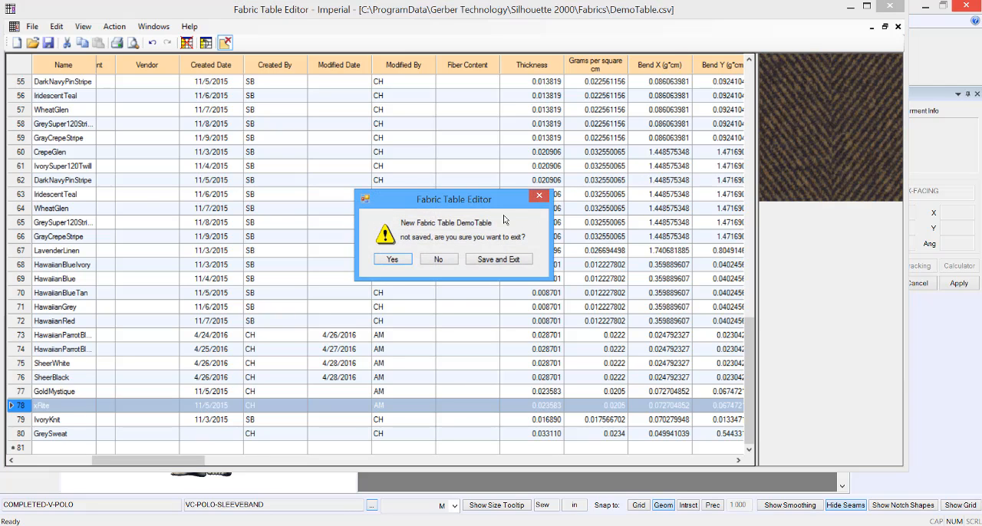
click(392, 259)
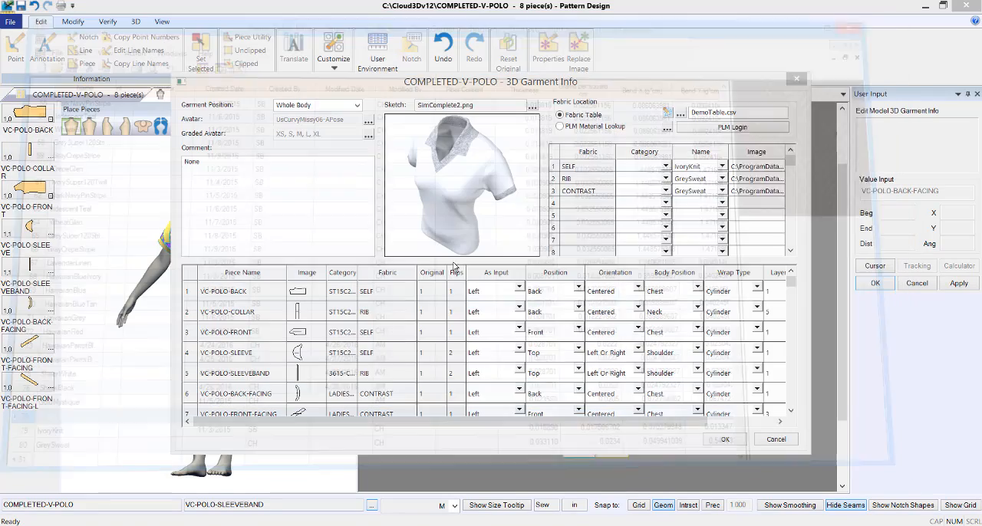
click(725, 439)
Step: Examine the fabric textures shown on the collar and sleeve pieces up close
scroll(591, 283, up, 6)
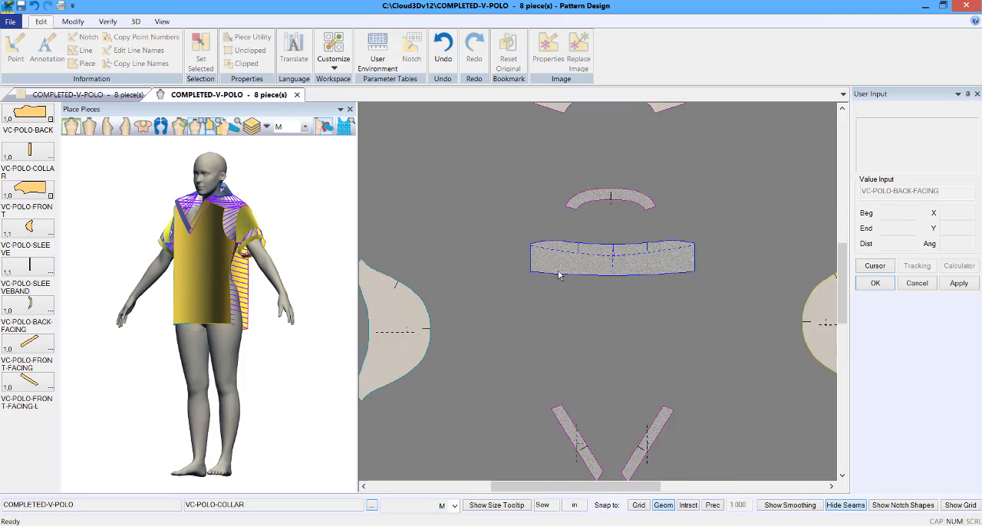
scroll(568, 267, up, 2)
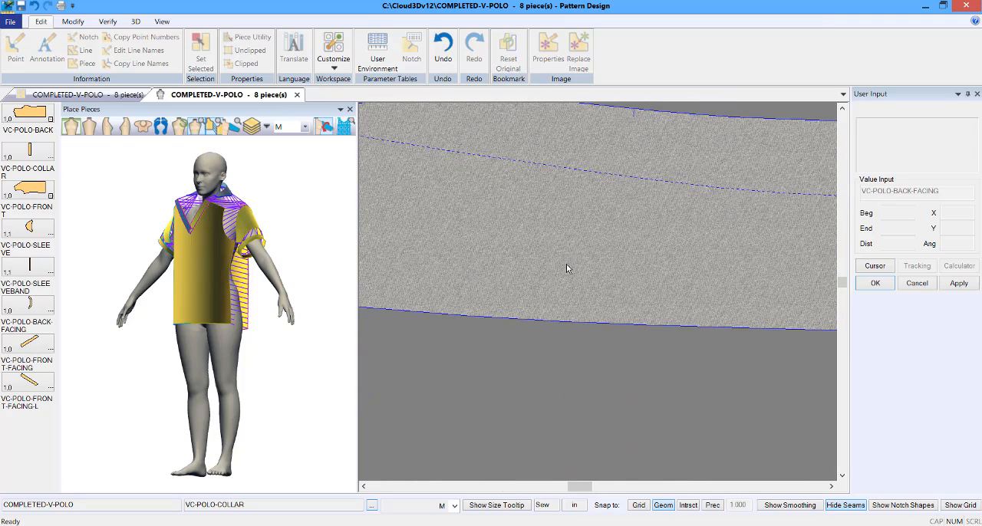
scroll(605, 288, down, 5)
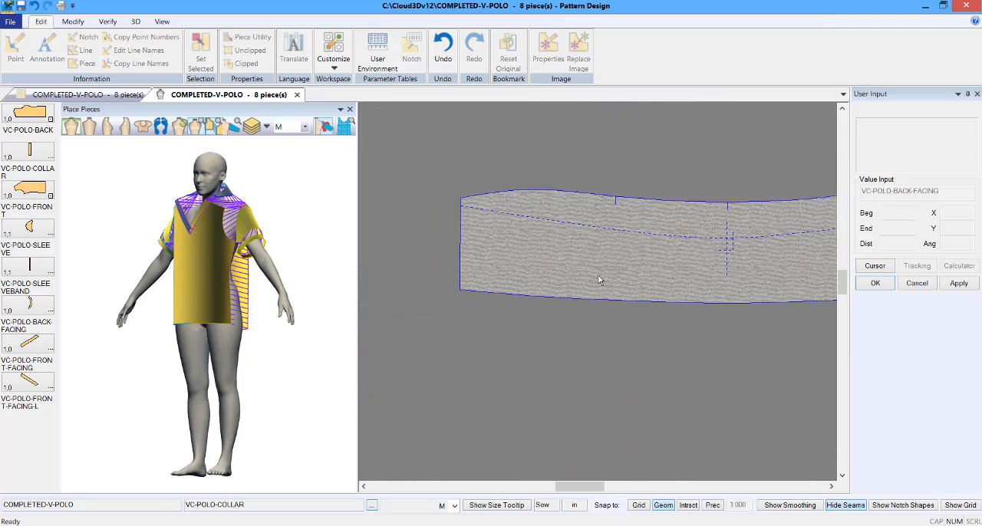
scroll(603, 278, down, 2)
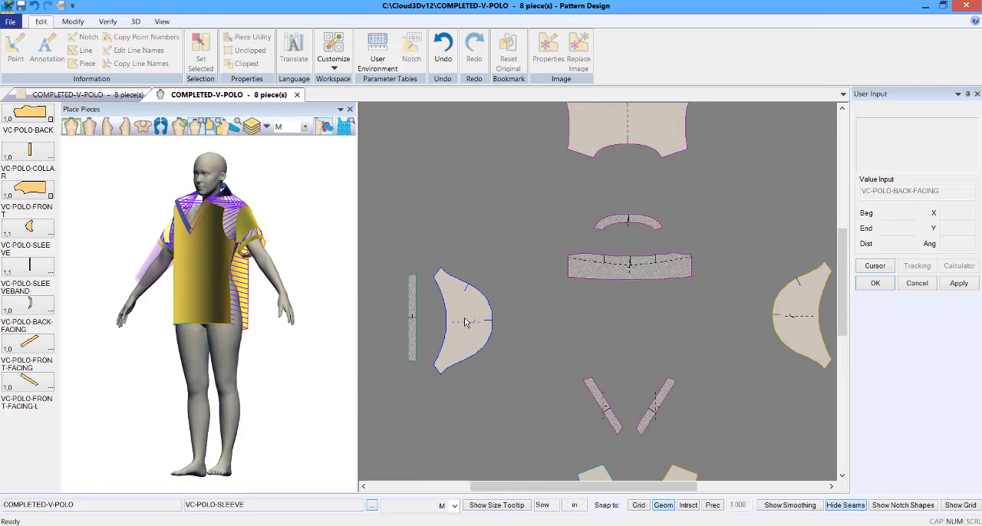
scroll(465, 323, up, 4)
scroll(464, 323, up, 2)
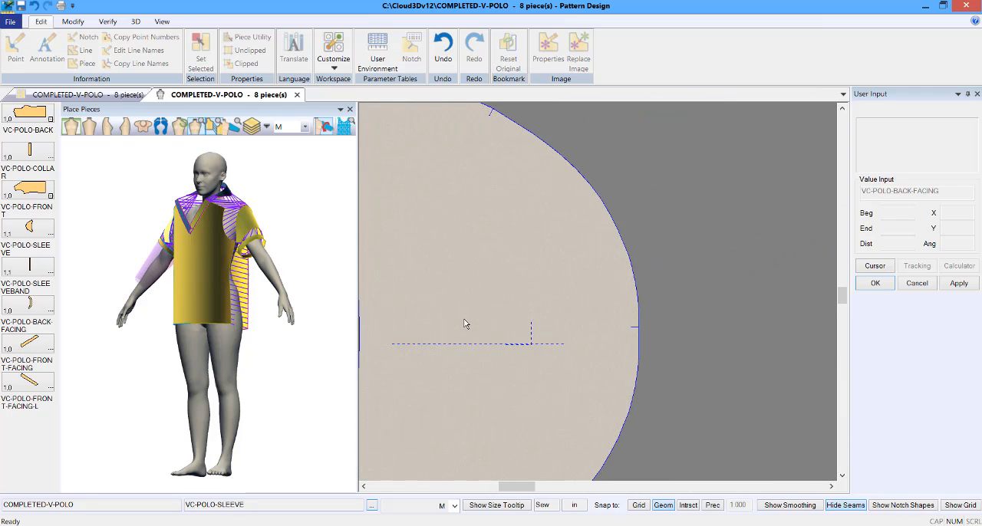
scroll(464, 323, down, 6)
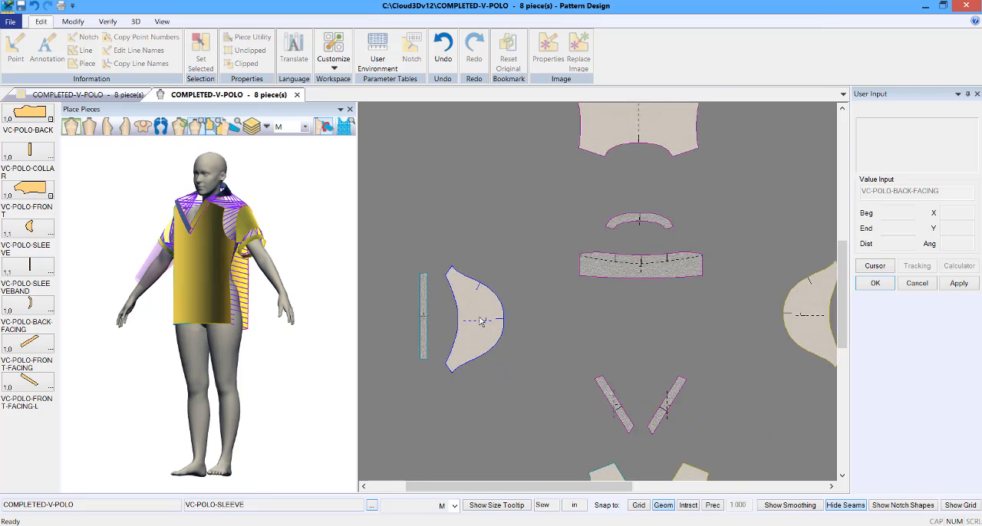
scroll(480, 322, down, 5)
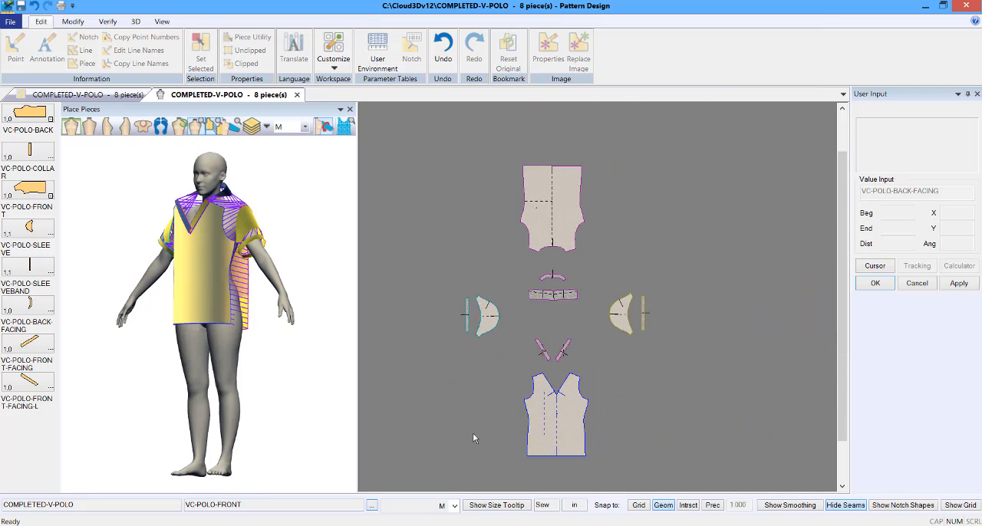
scroll(468, 450, up, 1)
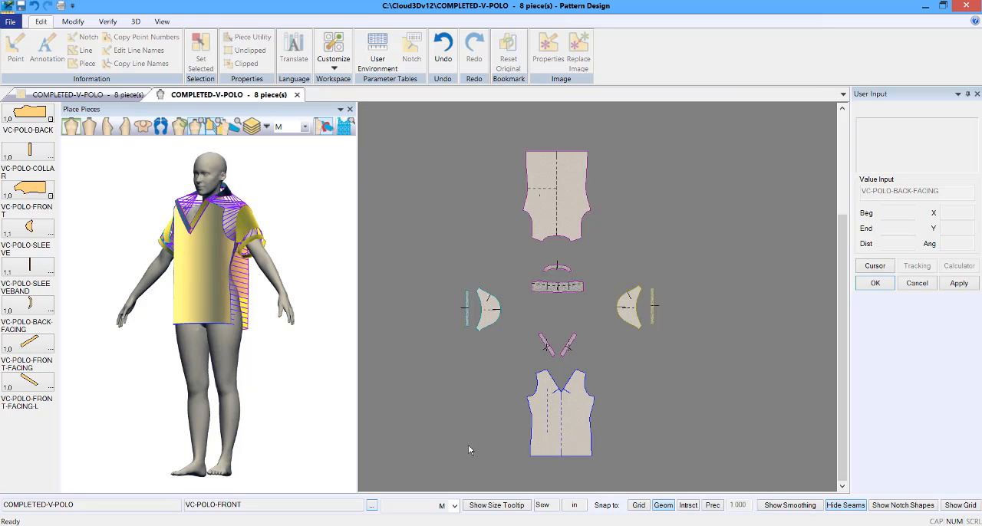
click(489, 373)
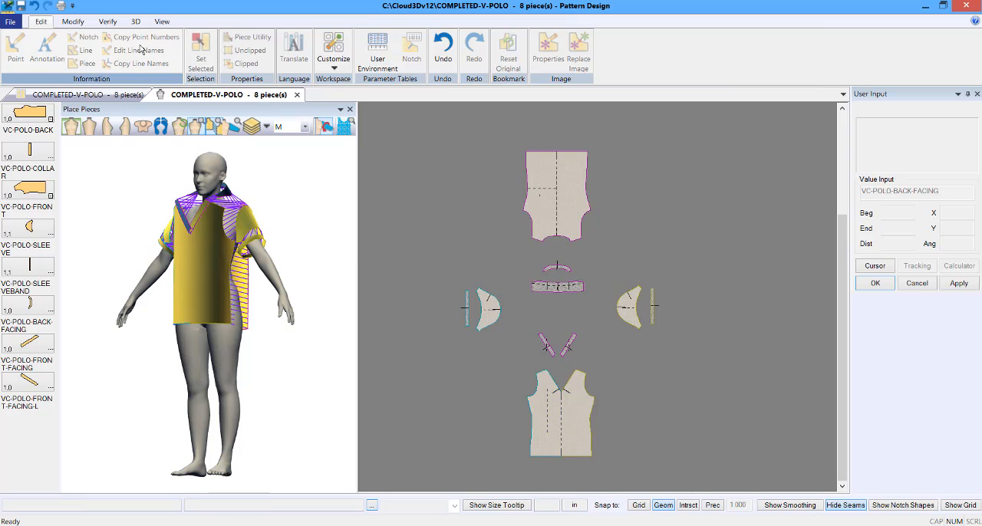
click(135, 21)
click(652, 307)
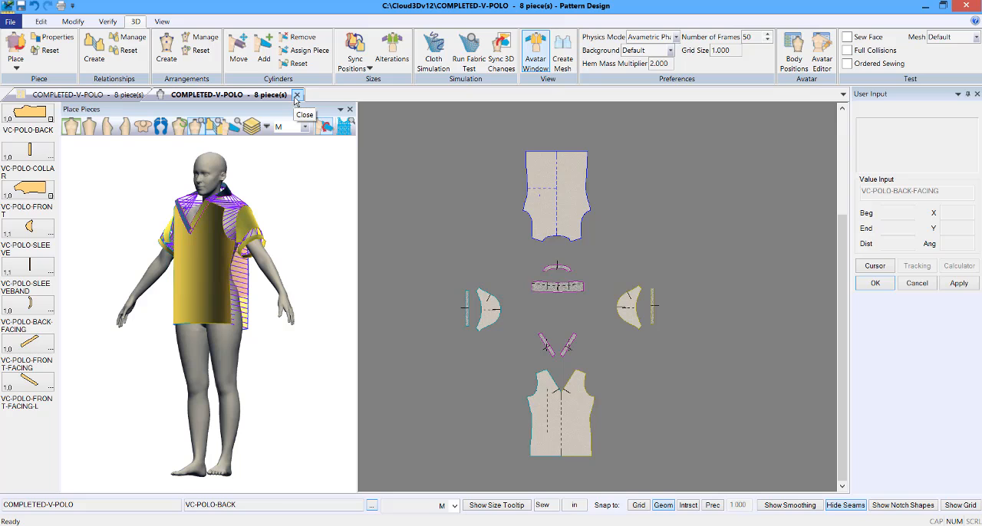
Step: Save the polo model, reassigning duplicate point IDs automatically on all pieces, and close its 3D workspace
click(298, 95)
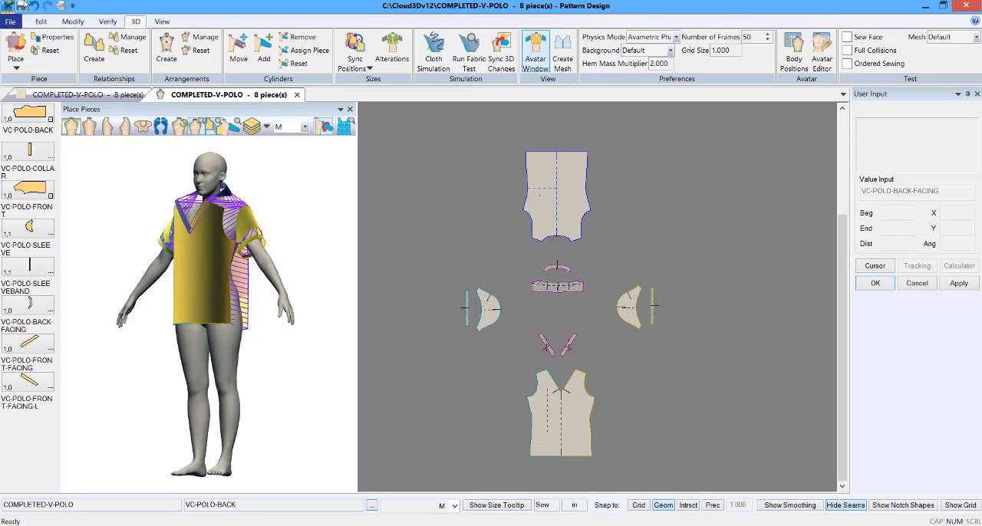
click(399, 300)
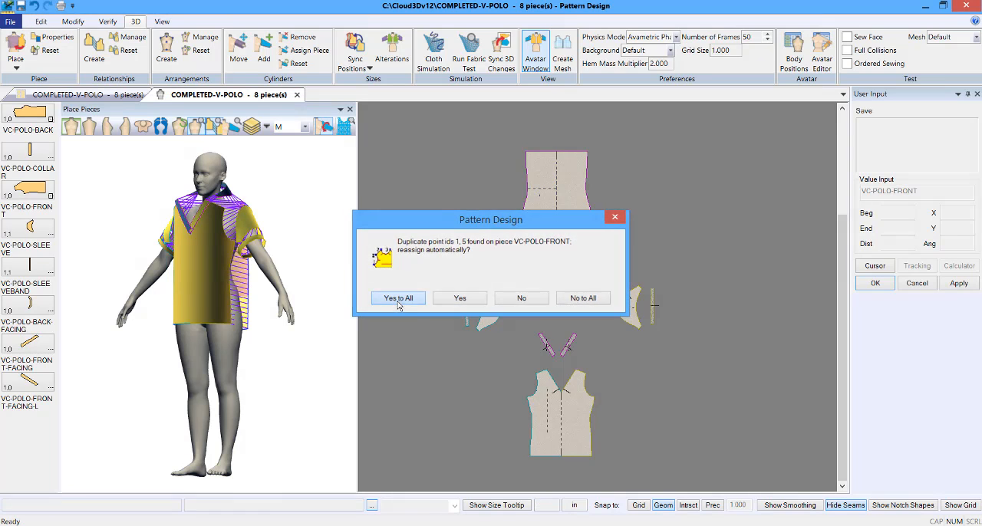
click(297, 95)
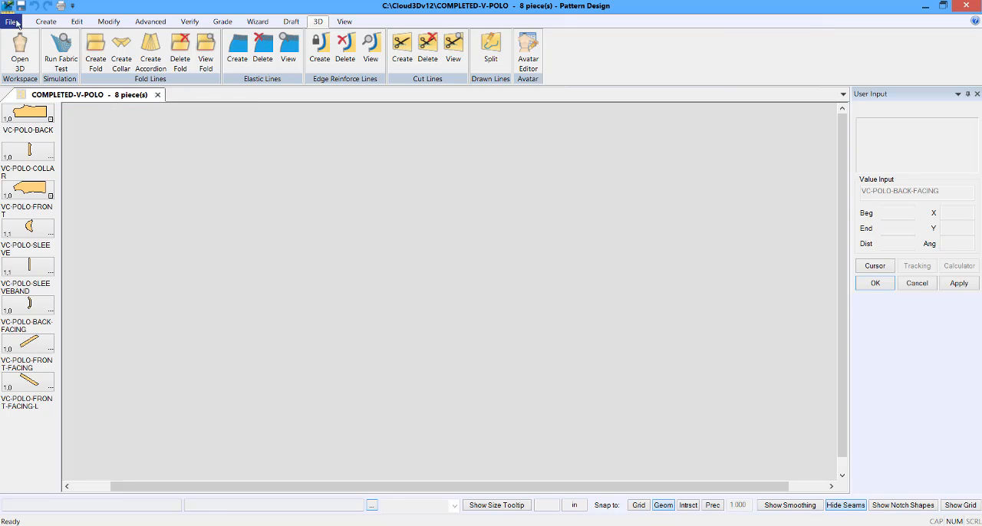
Step: Swap the COMPLETED-V-POLO model for a new empty work area and launch the Avatar Editor
click(158, 95)
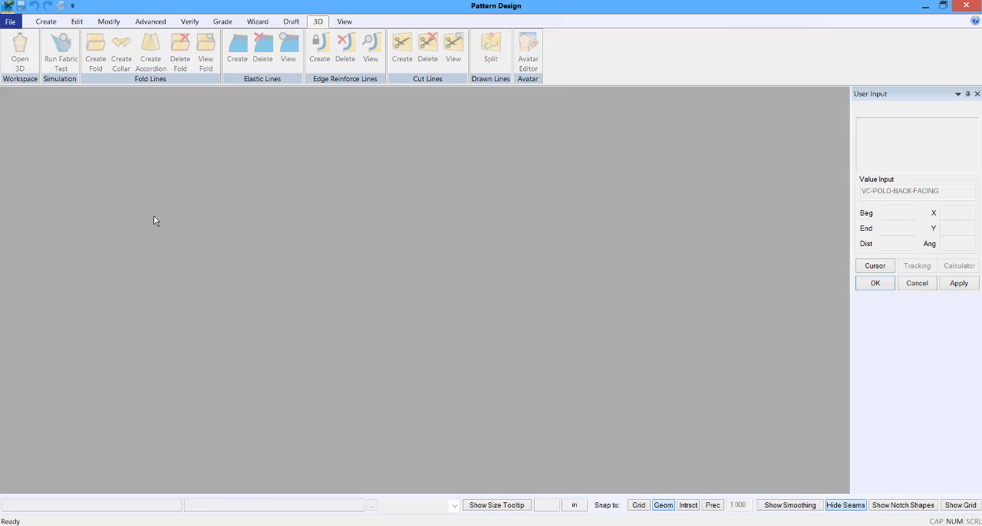
click(9, 21)
click(23, 35)
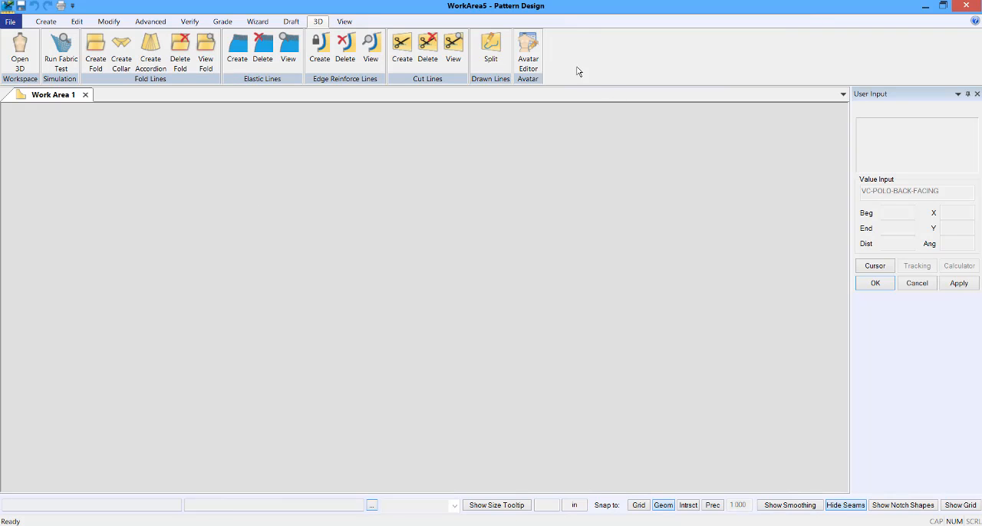
click(526, 66)
Step: Reopen the recent file COMPLETED-V-POLO and open it in a 3D workspace
click(10, 21)
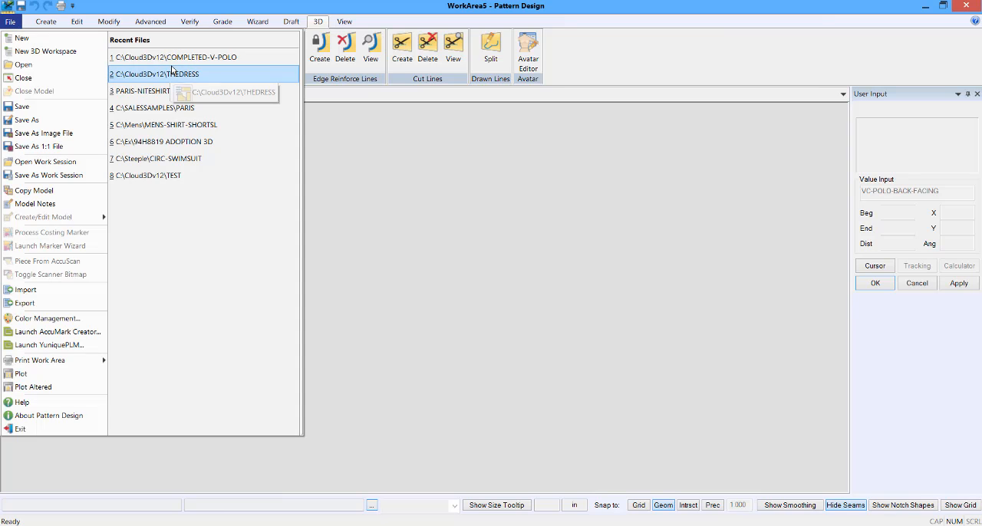
click(173, 57)
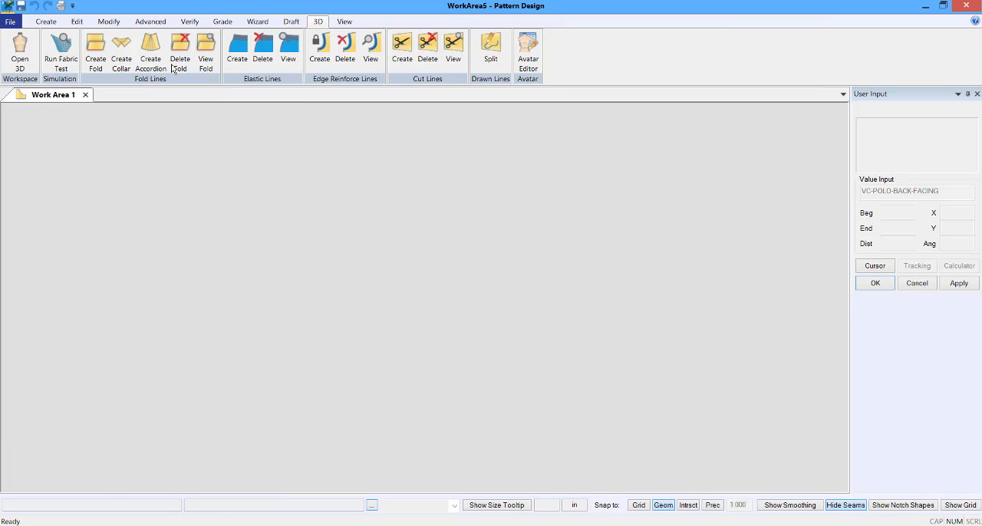
click(23, 54)
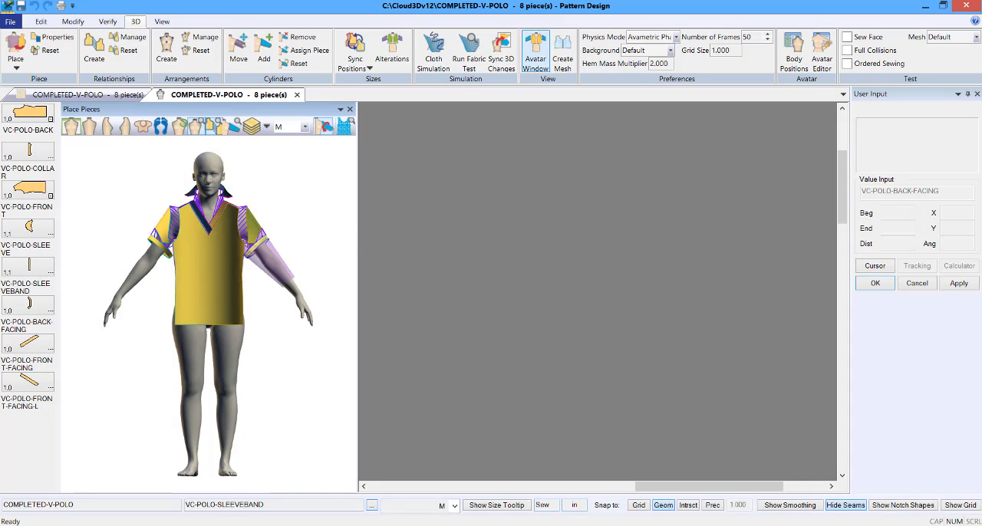
Step: Switch to the avatar editor in Blender and enlarge and widen its AvatarEdit controls
mouse_move(555, 502)
click(577, 524)
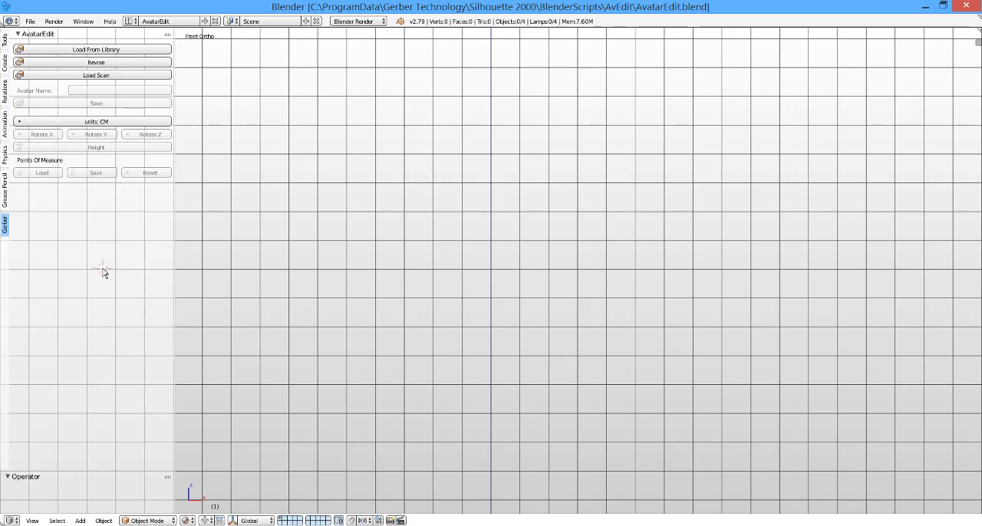
key(KP_Add)
key(KP_Add)
key(KP_Add)
key(KP_Add)
key(KP_Add)
key(KP_Add)
key(KP_Add)
key(KP_Add)
key(KP_Add)
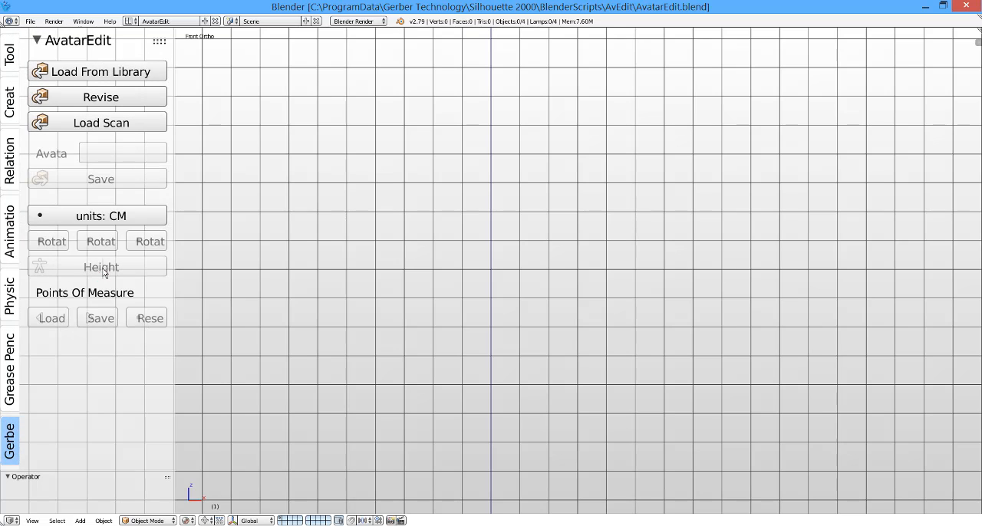
drag(175, 202, 196, 208)
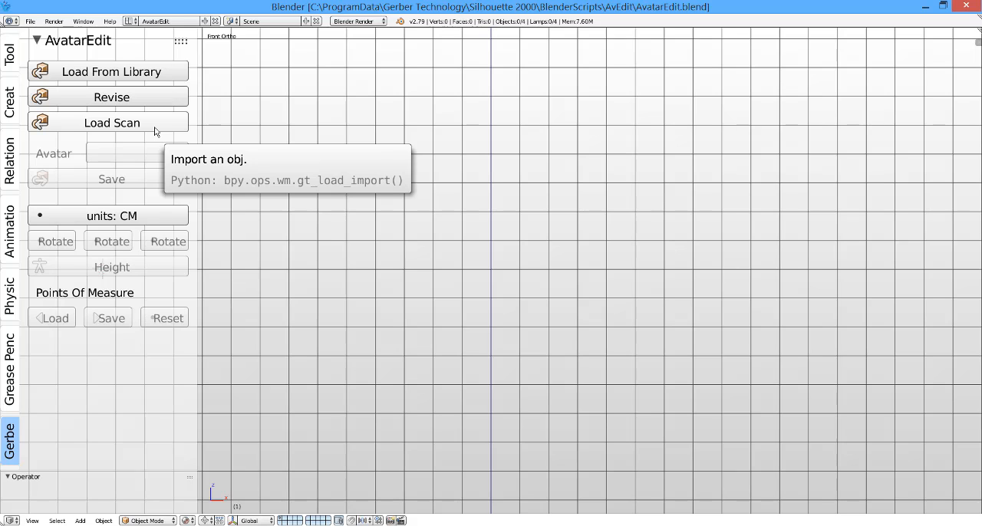
Step: Load the avatar file jennifer.obj from the jennifer folder of the avatar library
click(157, 72)
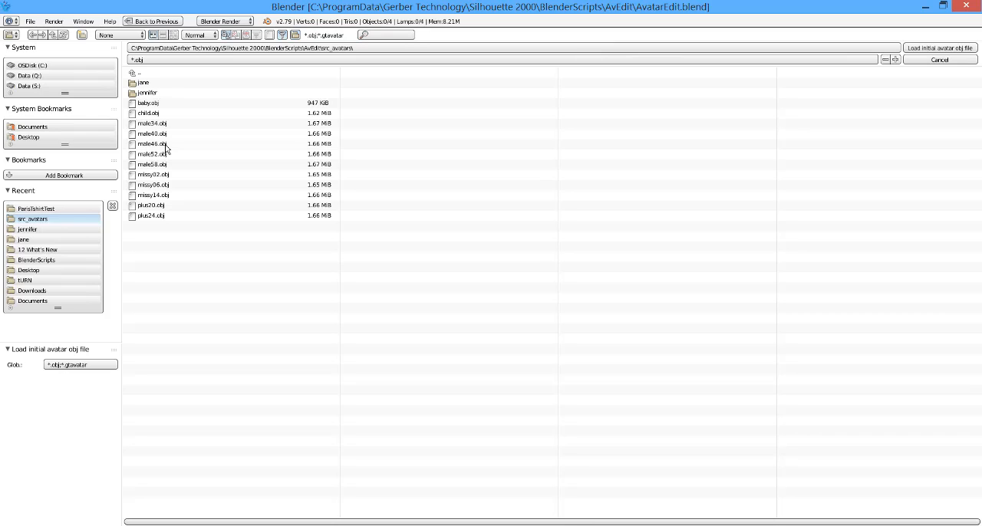
click(147, 93)
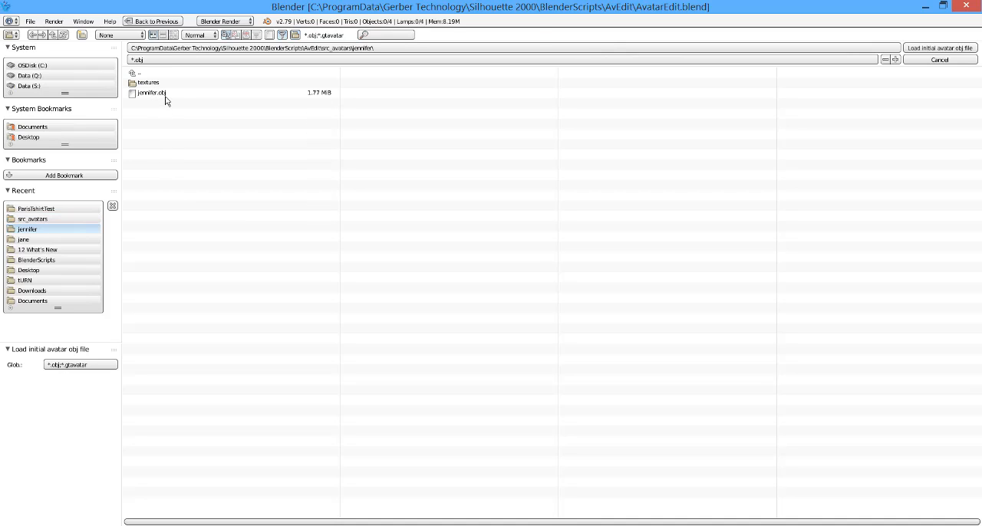
click(164, 94)
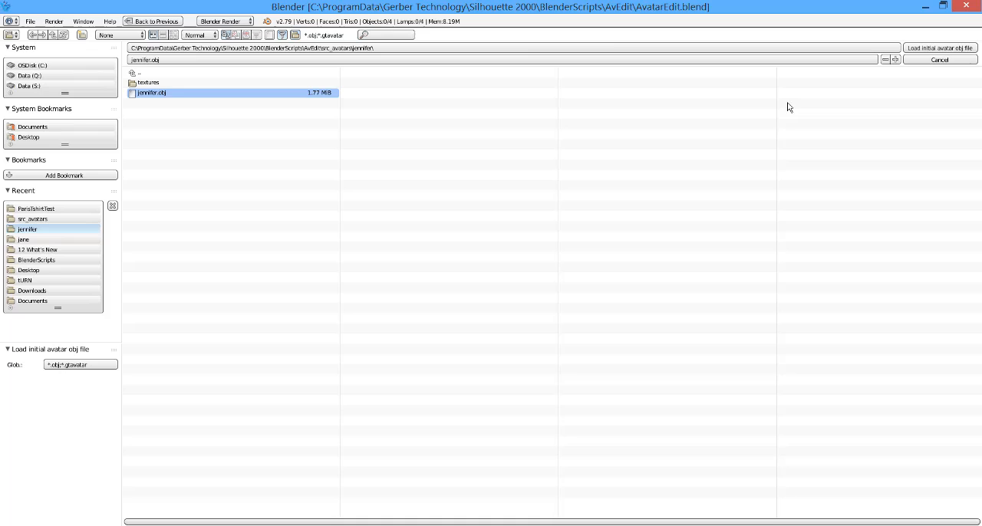
click(918, 49)
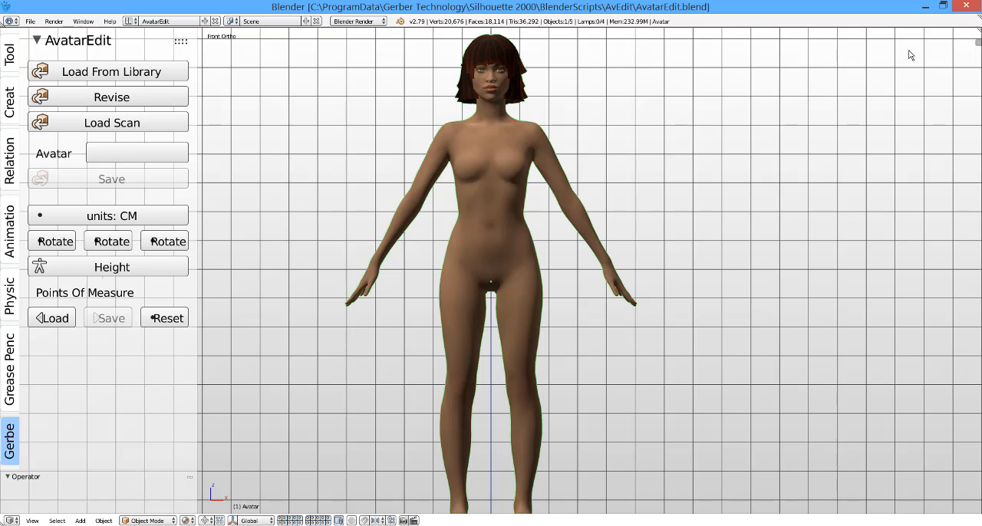
Step: Examine the loaded avatar from the front and at an angle, widening the AvatarEdit area to show its full labels
scroll(604, 143, down, 1)
scroll(552, 191, up, 1)
scroll(610, 232, down, 1)
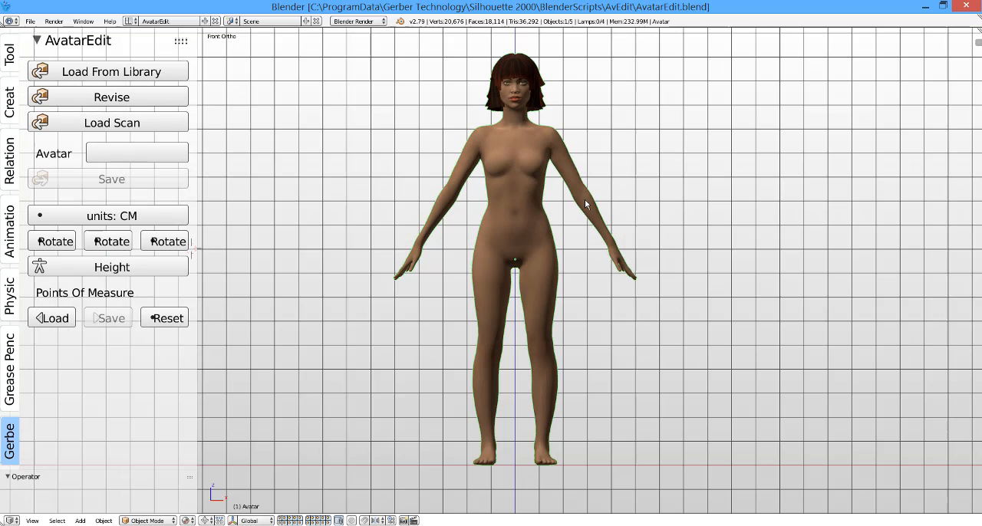
middle_drag(602, 234, 554, 232)
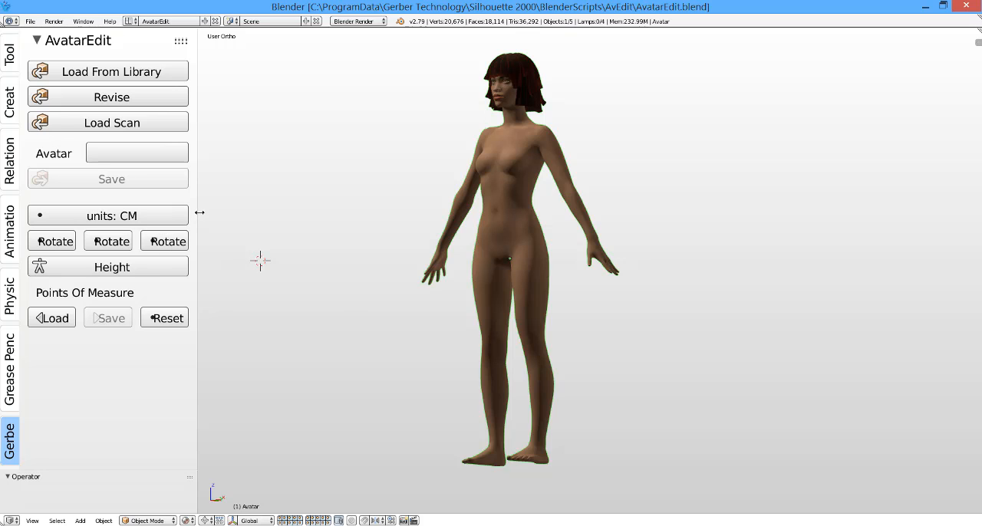
drag(199, 213, 296, 214)
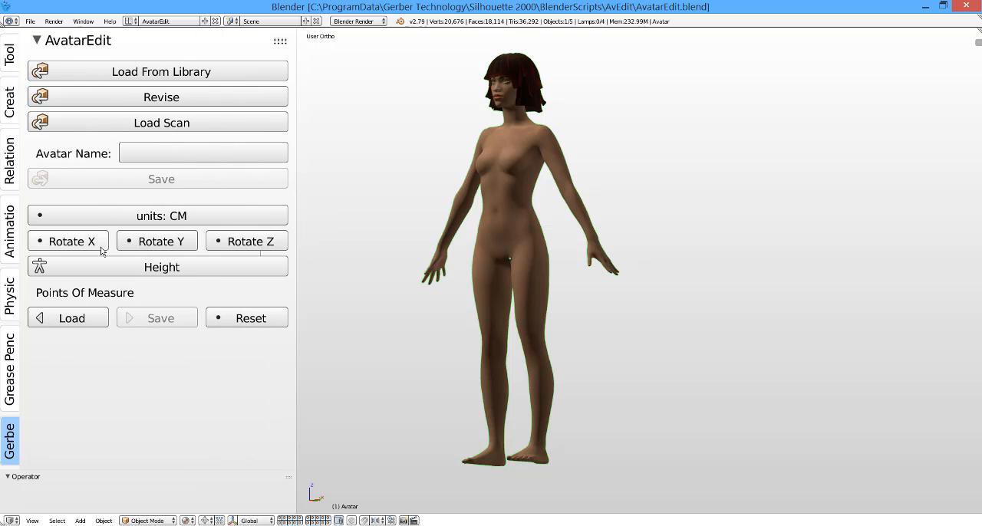
middle_drag(500, 279, 534, 283)
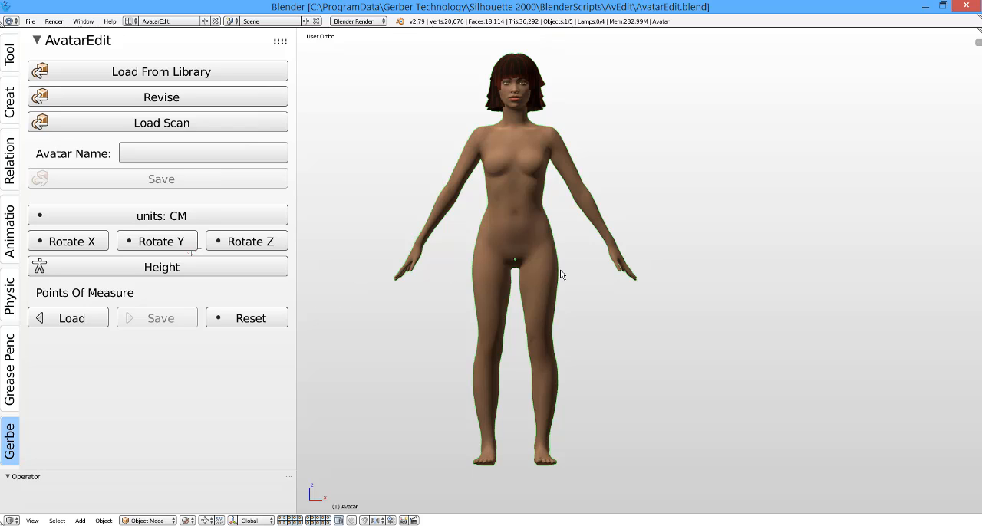
scroll(611, 257, up, 1)
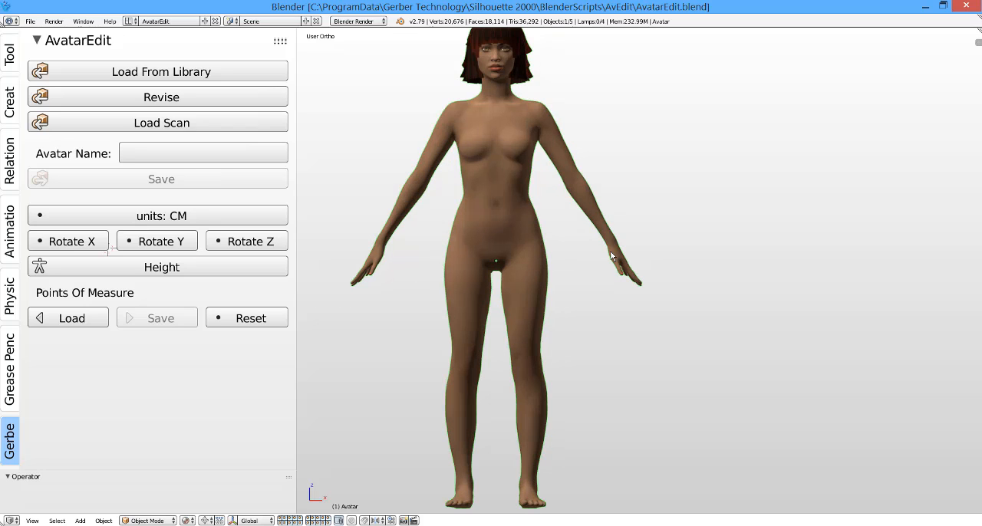
scroll(611, 257, down, 1)
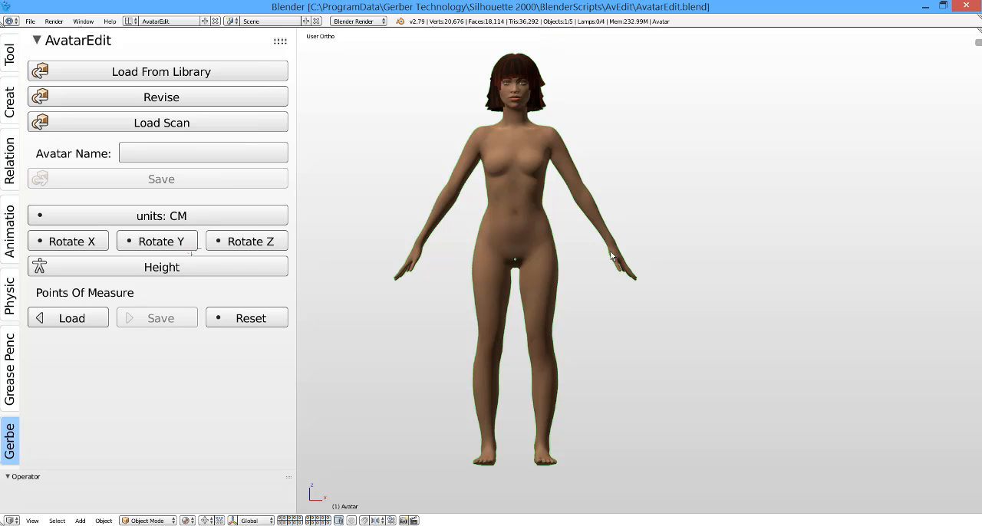
Step: Start the avatar's height adjustment and set its height to 166.25 cm
click(254, 269)
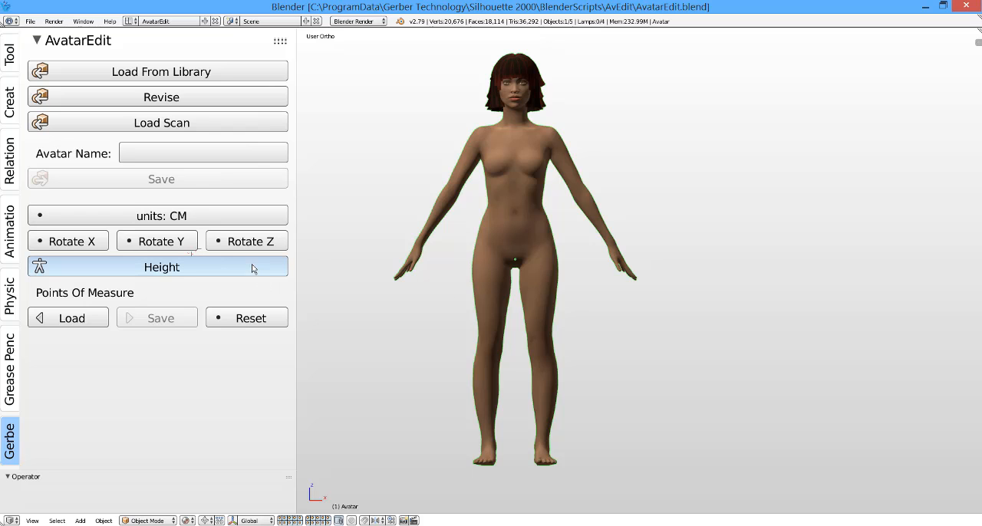
click(467, 332)
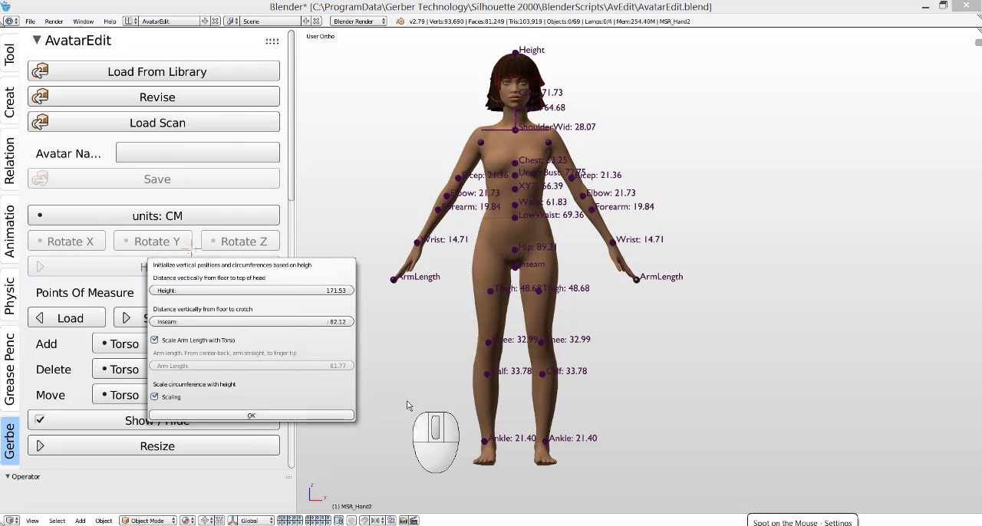
click(341, 291)
key(BackSpace)
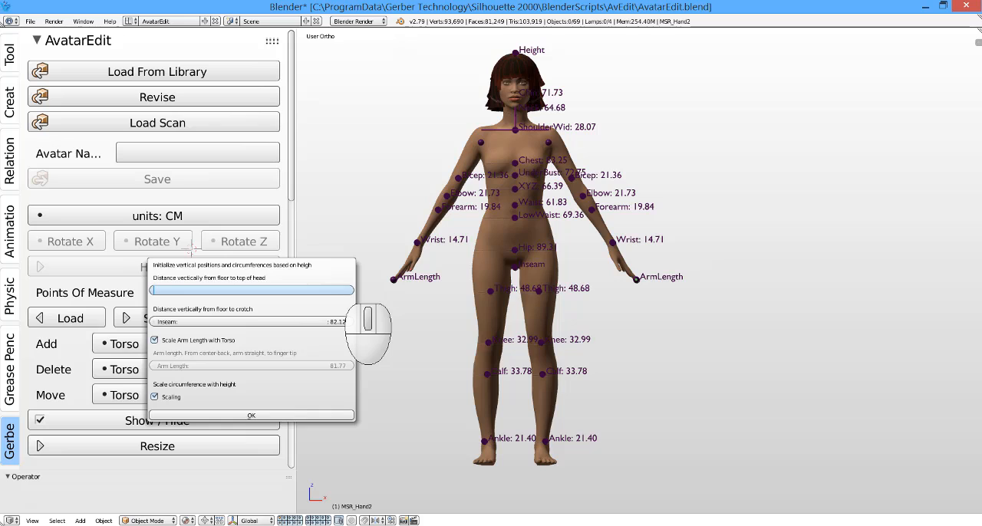
text(166.25)
Step: Set the avatar's inseam to 77.5 cm and apply the height adjustment
click(329, 325)
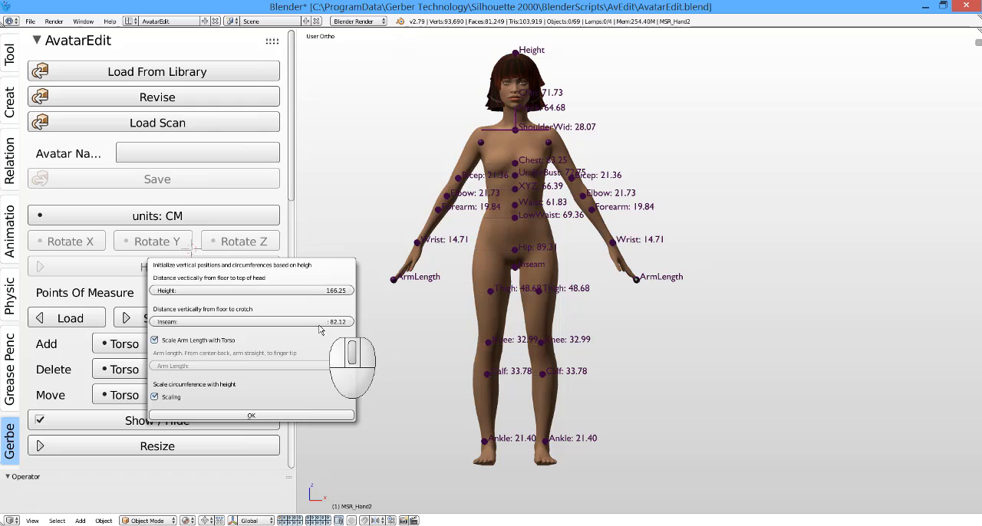
click(319, 325)
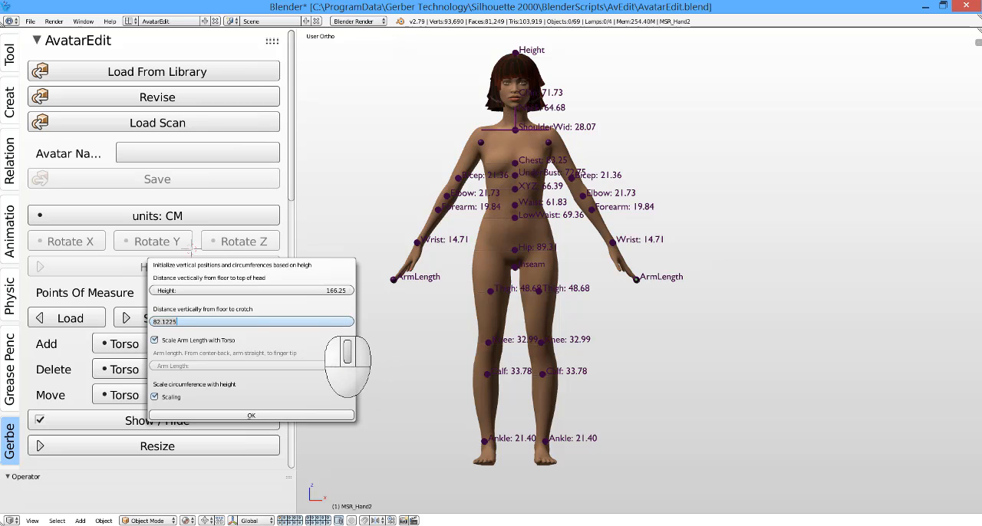
key(ctrl+a)
key(BackSpace)
text(77.5)
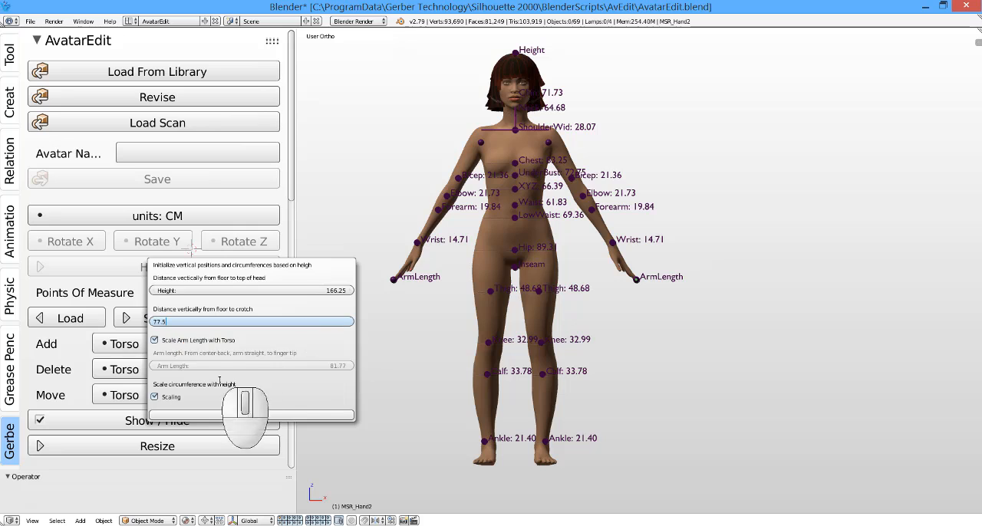
click(275, 392)
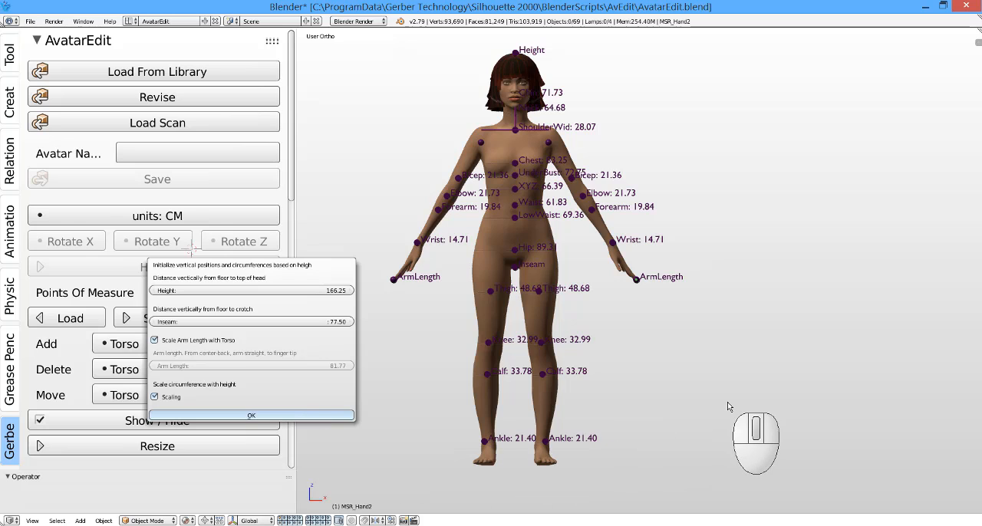
key(Return)
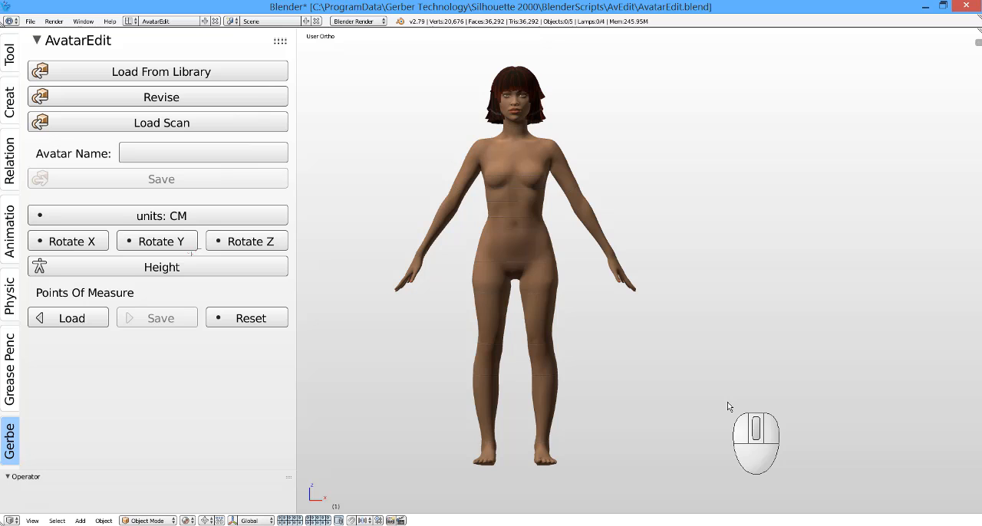
Step: Load the points of measure onto the resized avatar and examine them over the whole body
middle_drag(649, 330, 598, 341)
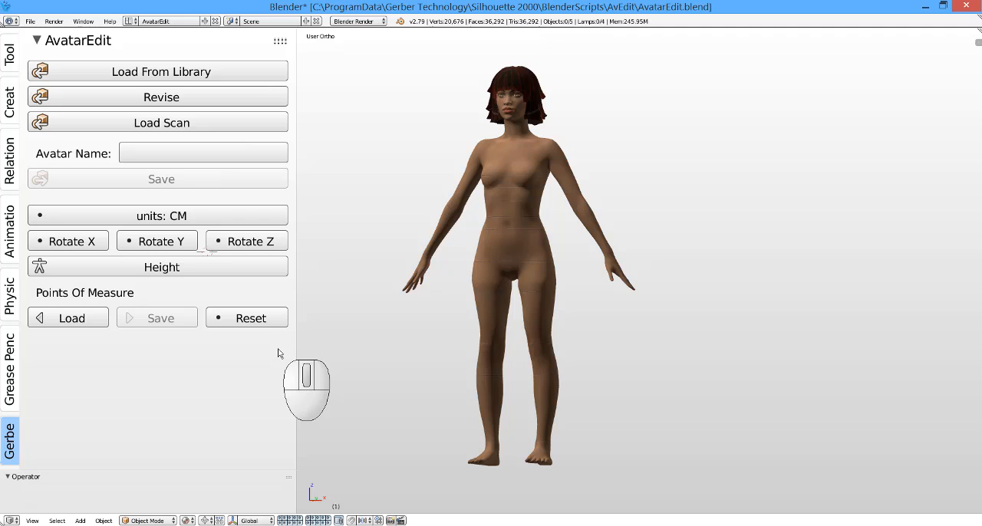
click(95, 316)
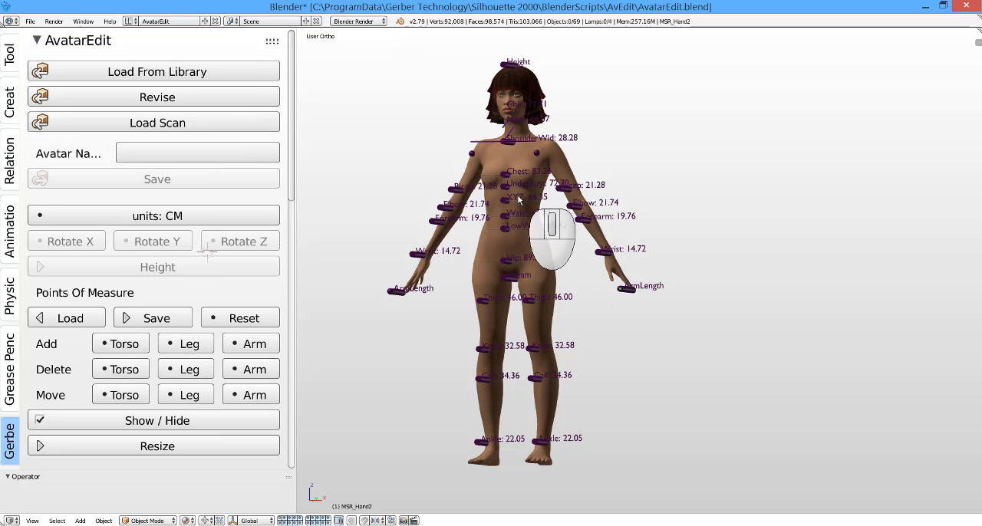
scroll(535, 215, up, 6)
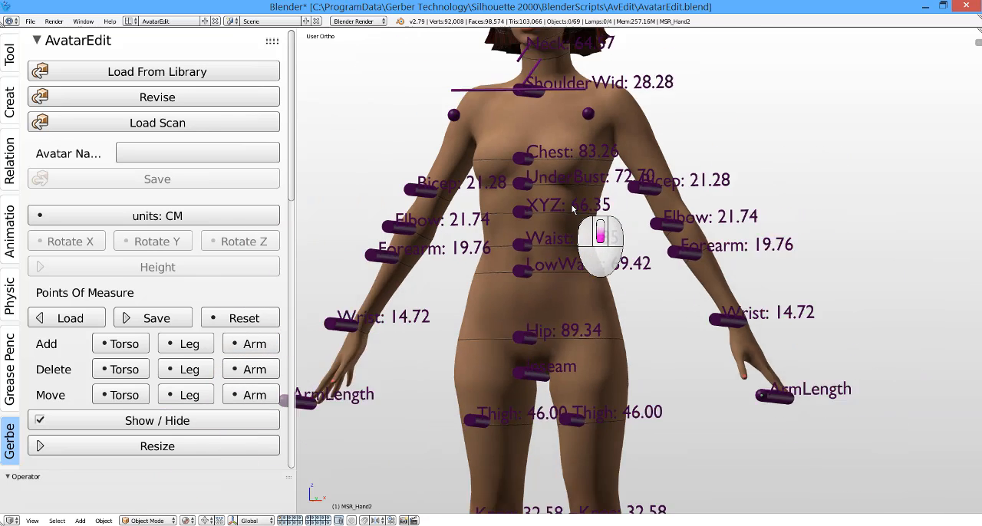
scroll(550, 248, down, 5)
scroll(550, 248, down, 5)
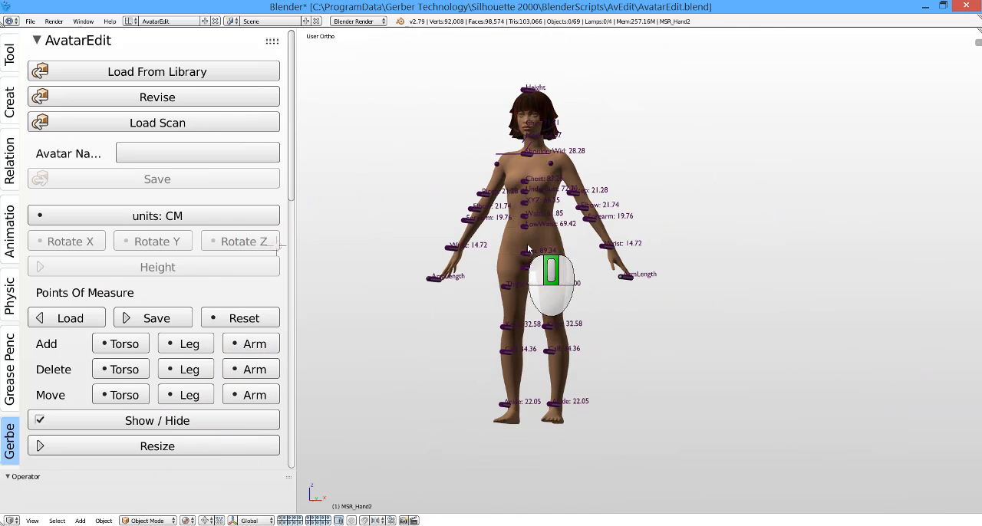
scroll(541, 220, up, 2)
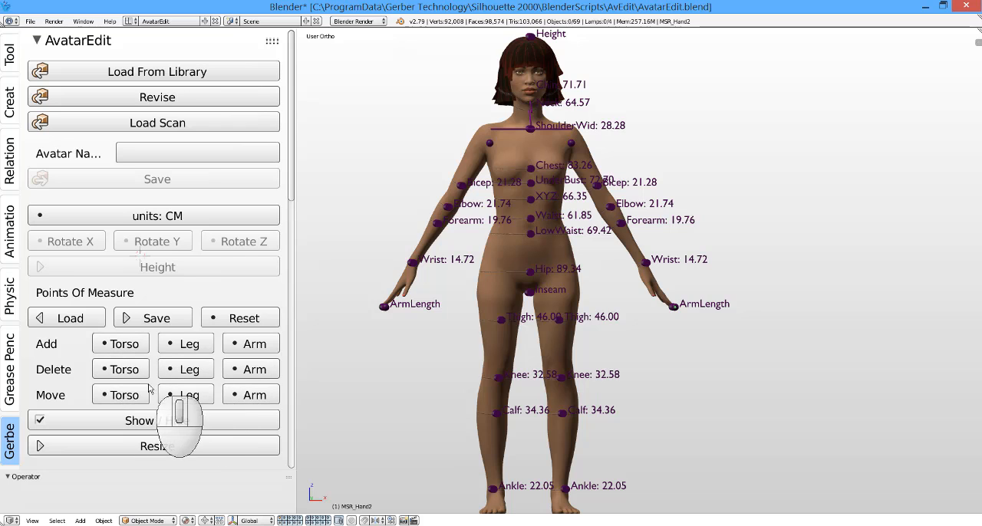
Step: Delete the XYZ point of measure from the avatar's torso
click(124, 395)
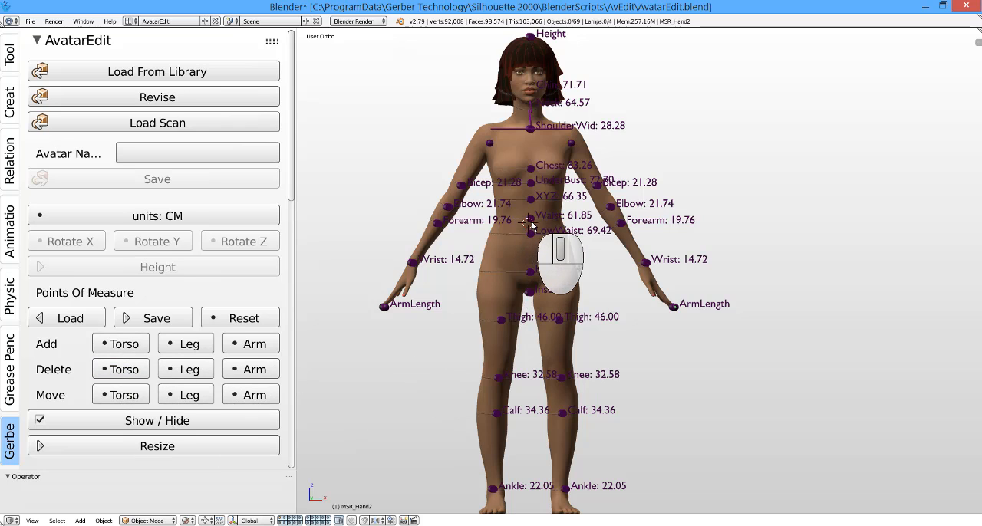
scroll(531, 226, up, 4)
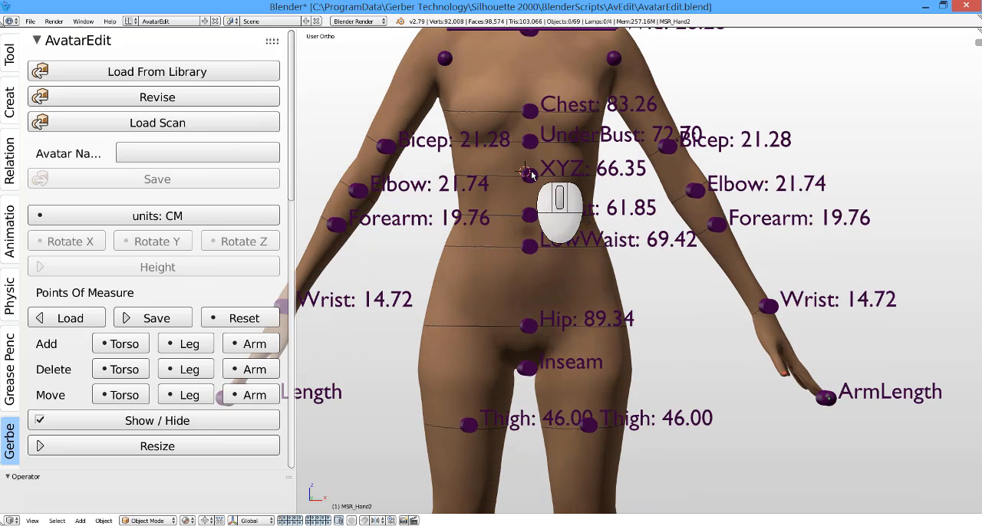
click(530, 179)
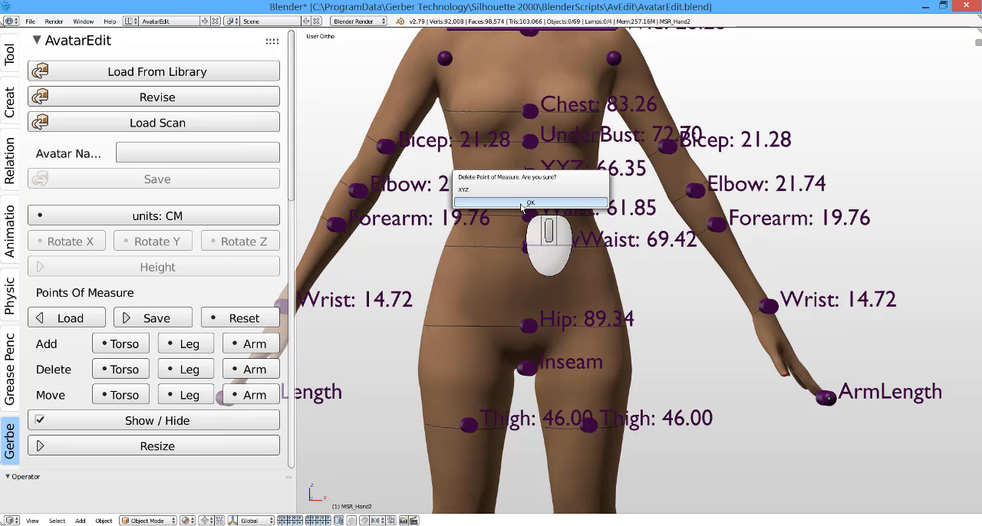
key(Return)
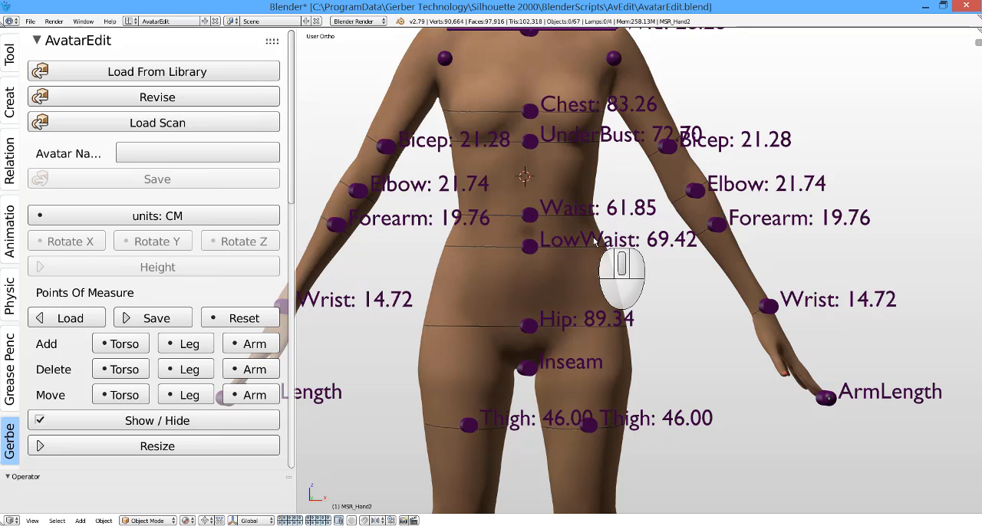
Step: Move the LowWaist torso point of measure down to a level between the navel and the Hip point
scroll(568, 237, down, 2)
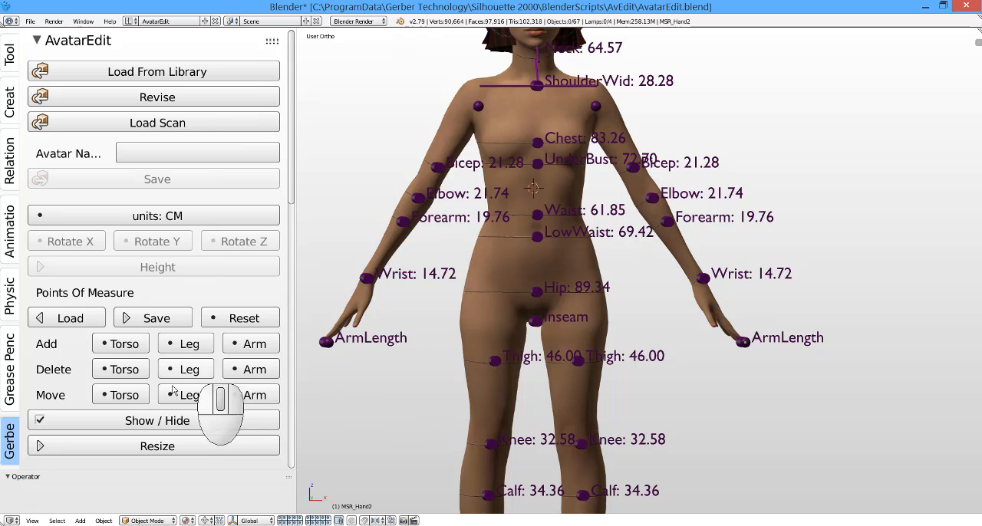
click(121, 395)
click(536, 237)
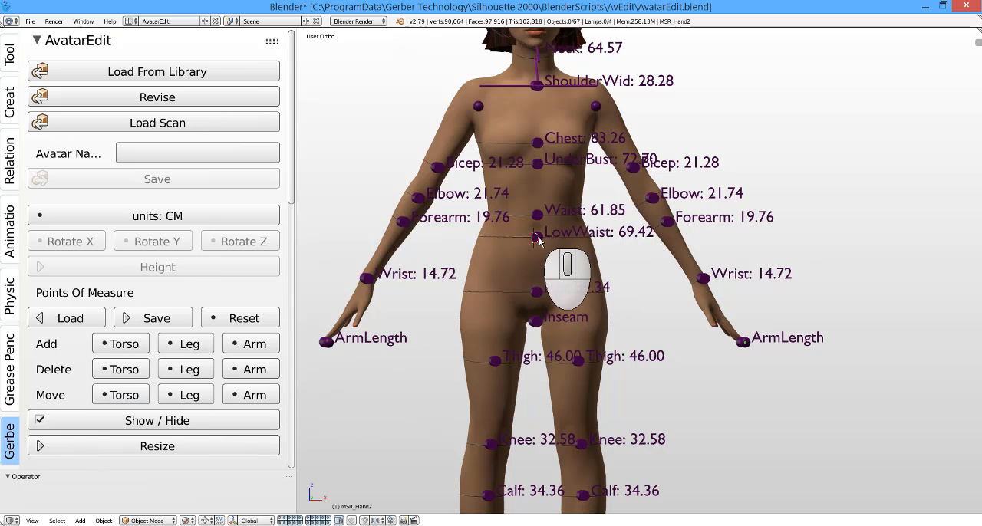
scroll(539, 242, up, 8)
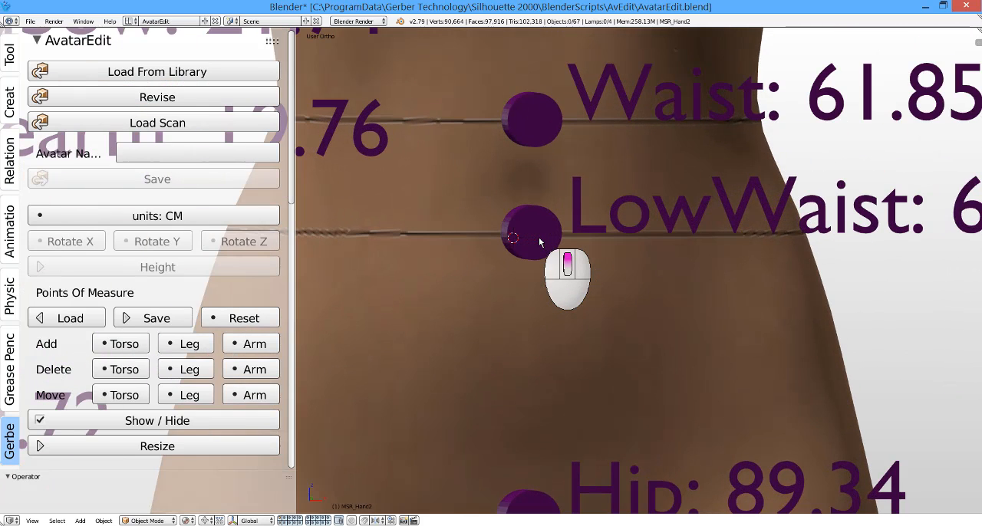
scroll(539, 242, down, 3)
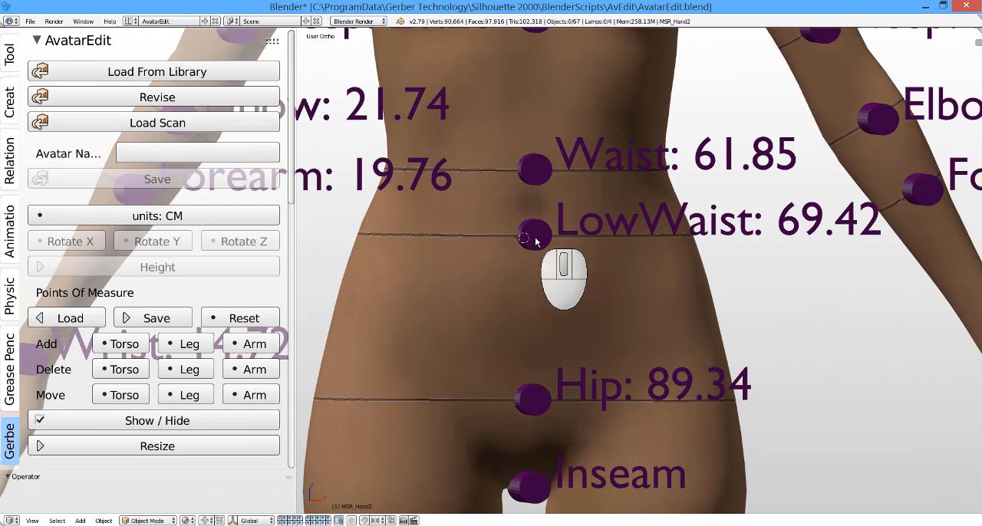
click(534, 240)
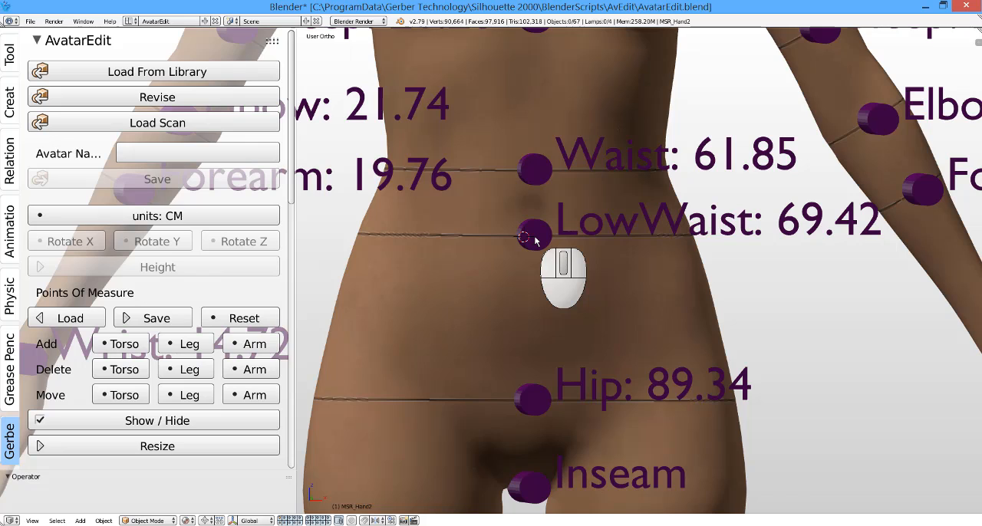
click(537, 303)
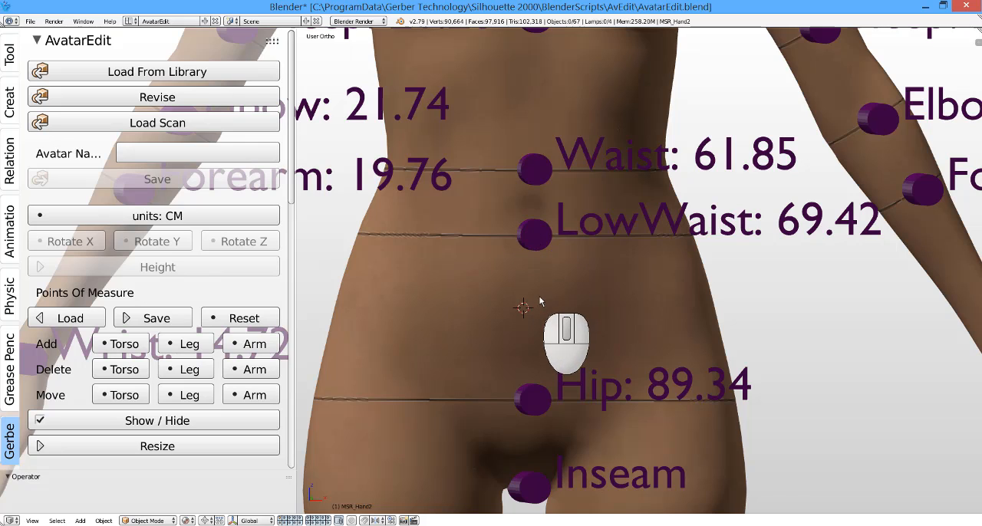
click(539, 296)
click(542, 323)
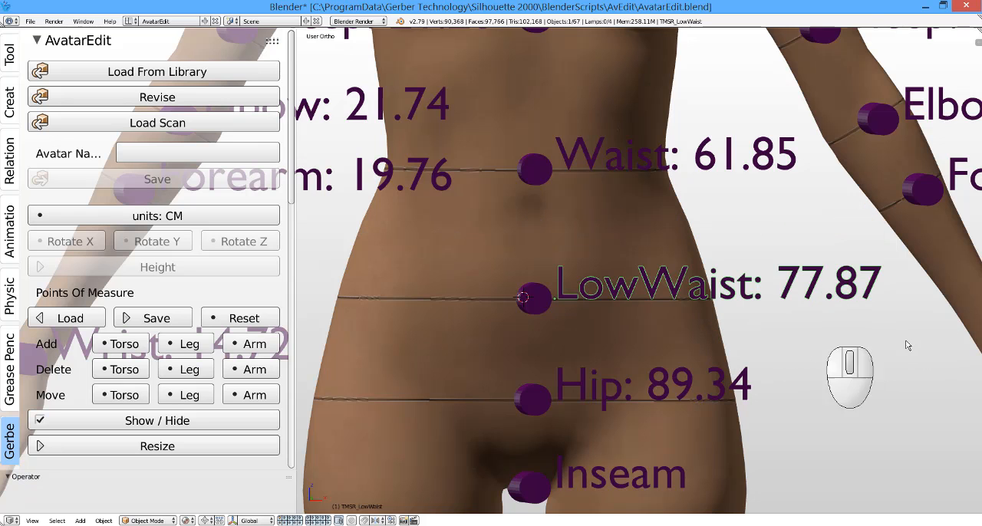
Step: Examine the avatar's points of measure around the waist and hips, from the front and at a slight angle
scroll(559, 184, down, 5)
scroll(559, 184, down, 3)
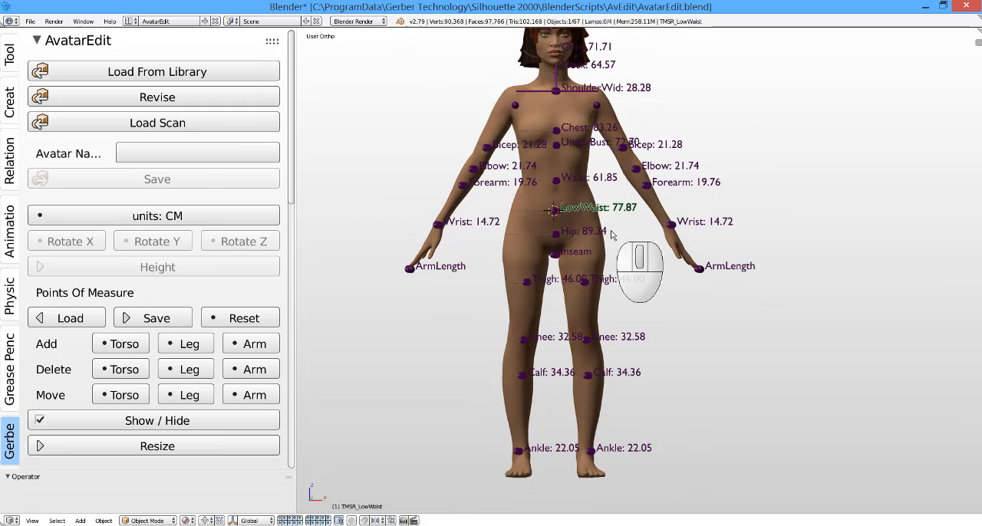
middle_drag(667, 235, 600, 234)
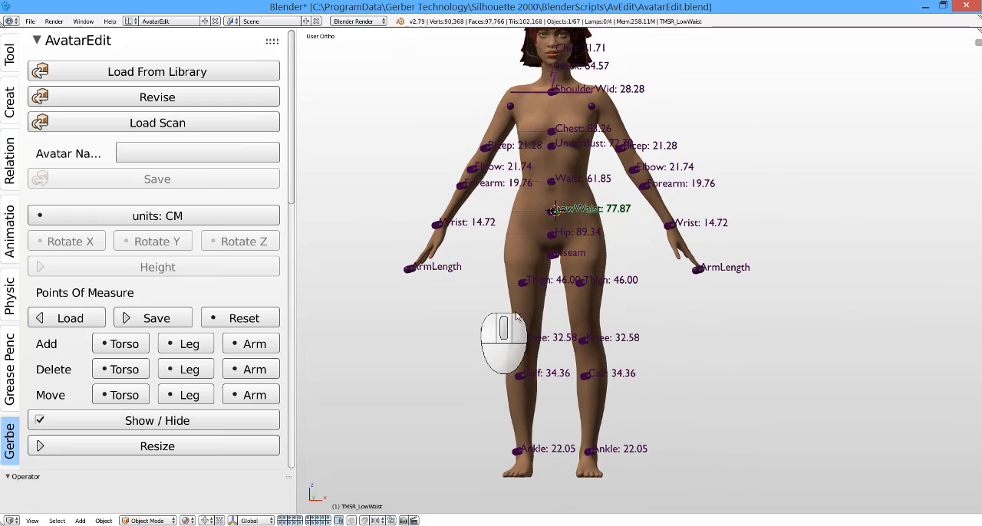
scroll(565, 185, up, 1)
scroll(566, 185, up, 1)
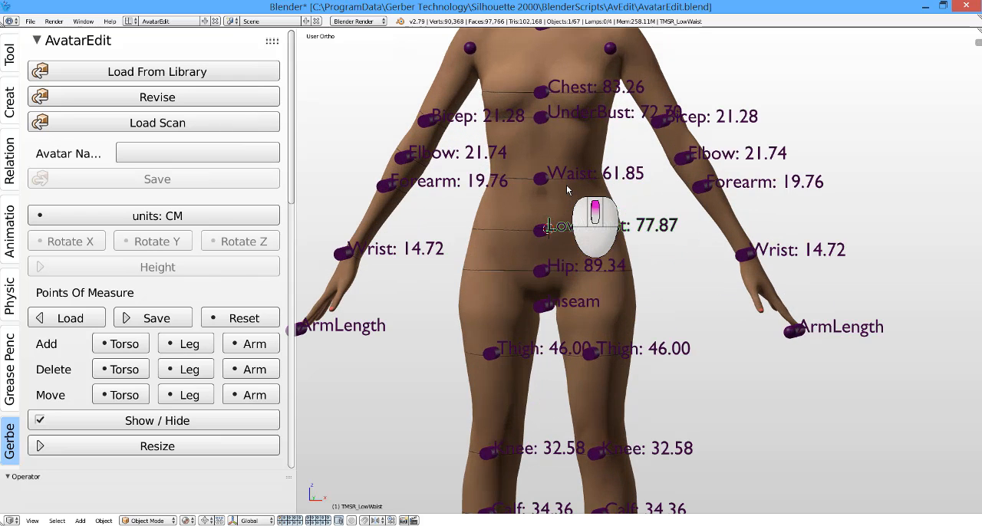
scroll(566, 185, down, 2)
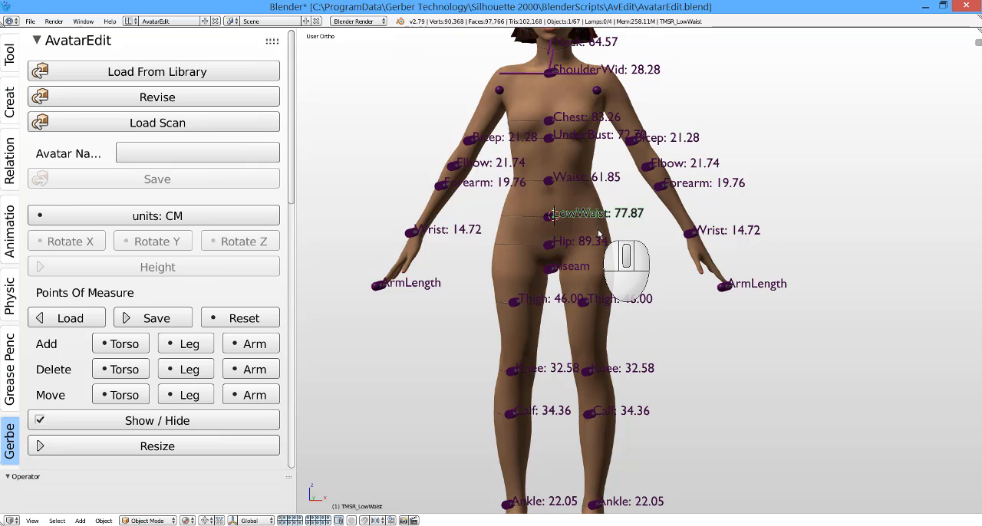
middle_drag(618, 239, 622, 234)
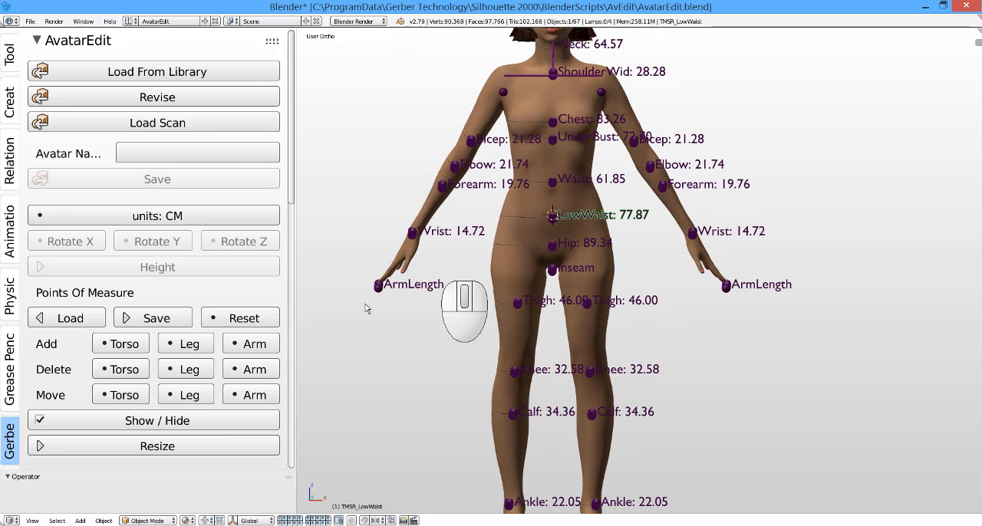
Step: Add a torso point of measure named HighWaist midway between the UnderBust and Waist points
click(127, 346)
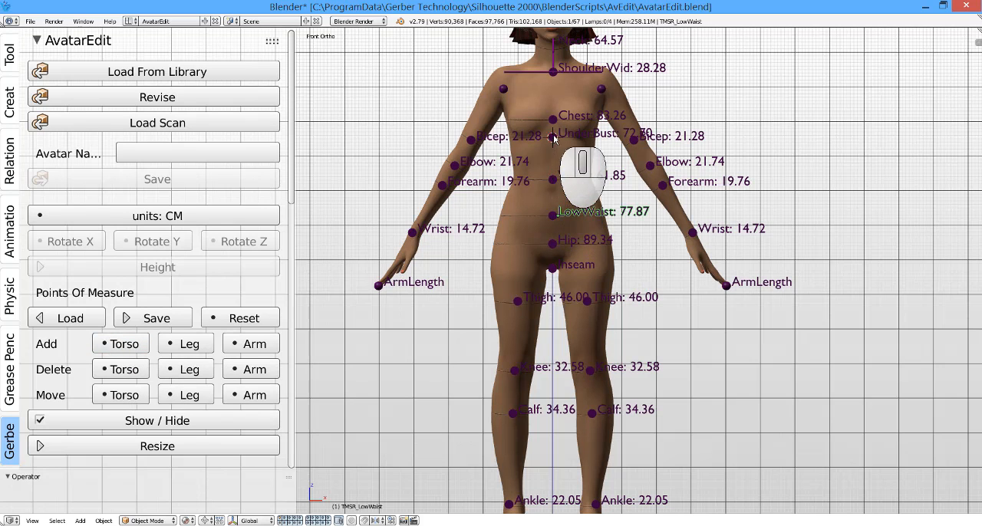
click(553, 185)
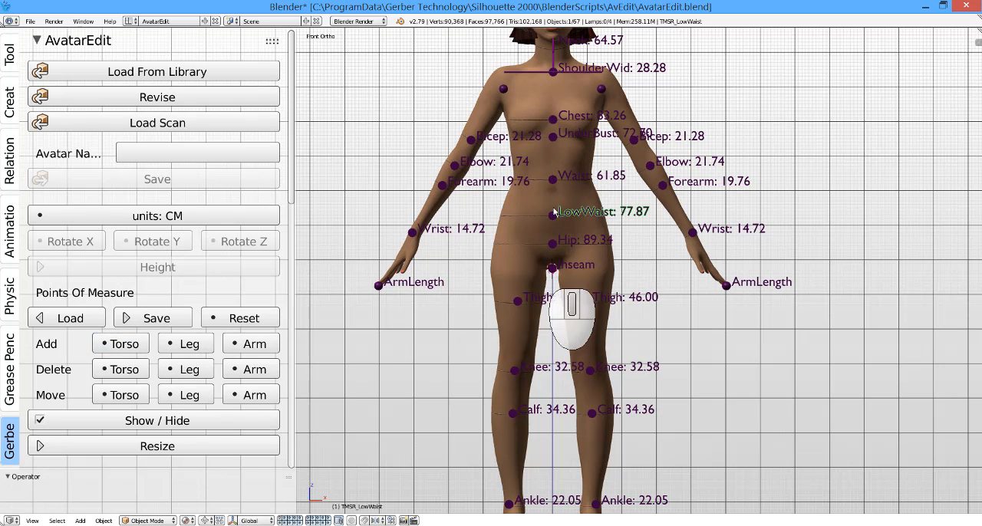
click(554, 160)
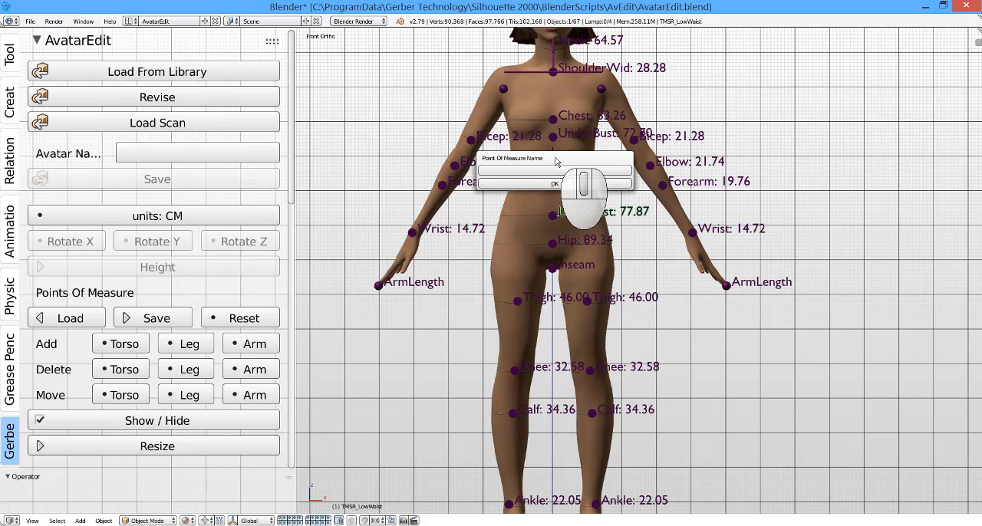
click(555, 170)
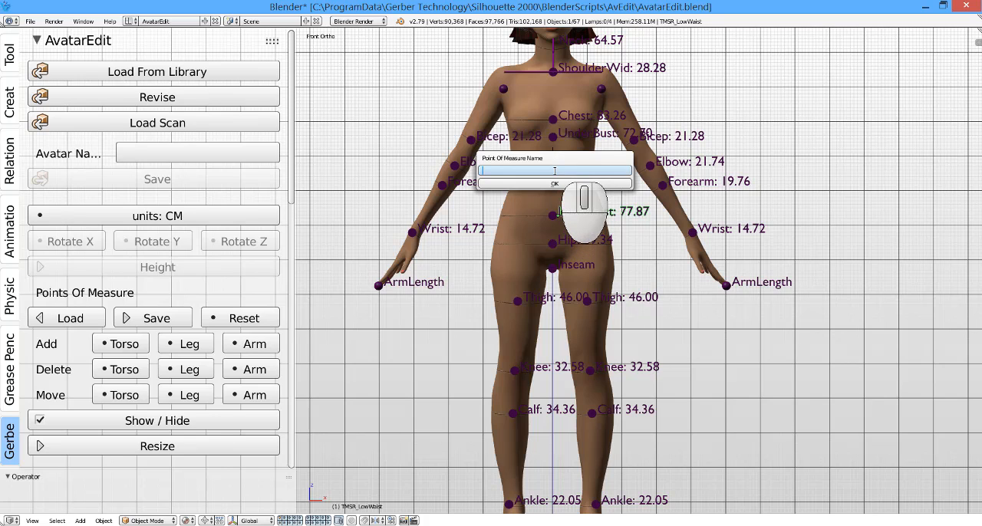
text(High)
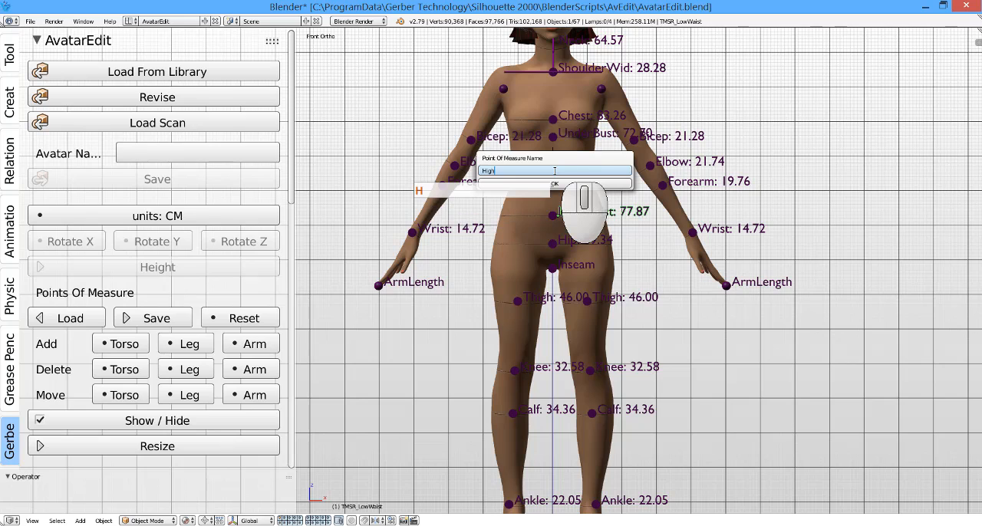
text(Wai)
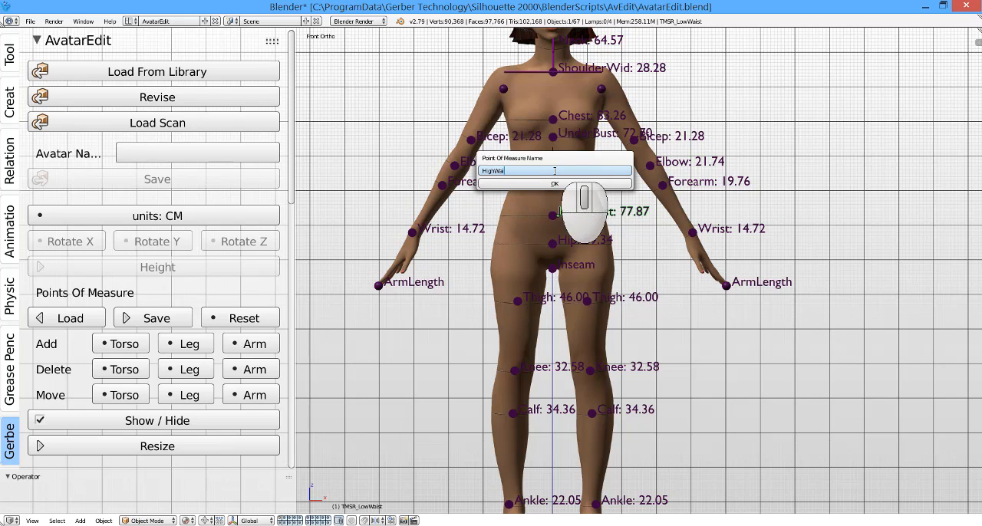
text(s)
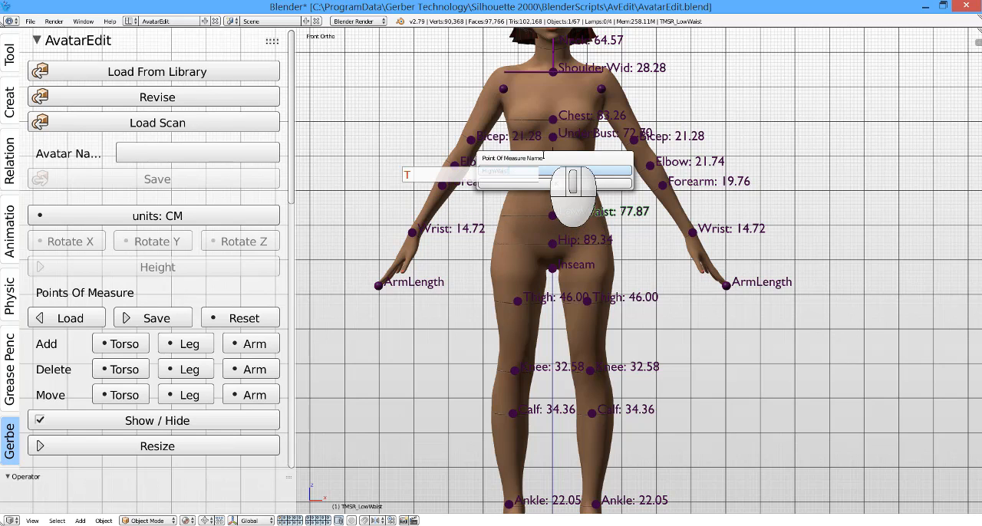
text(t)
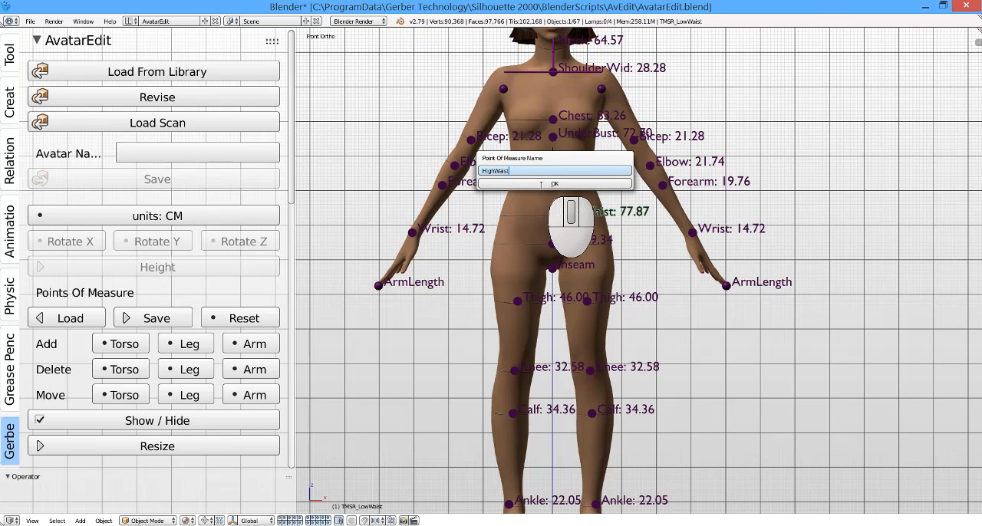
click(542, 188)
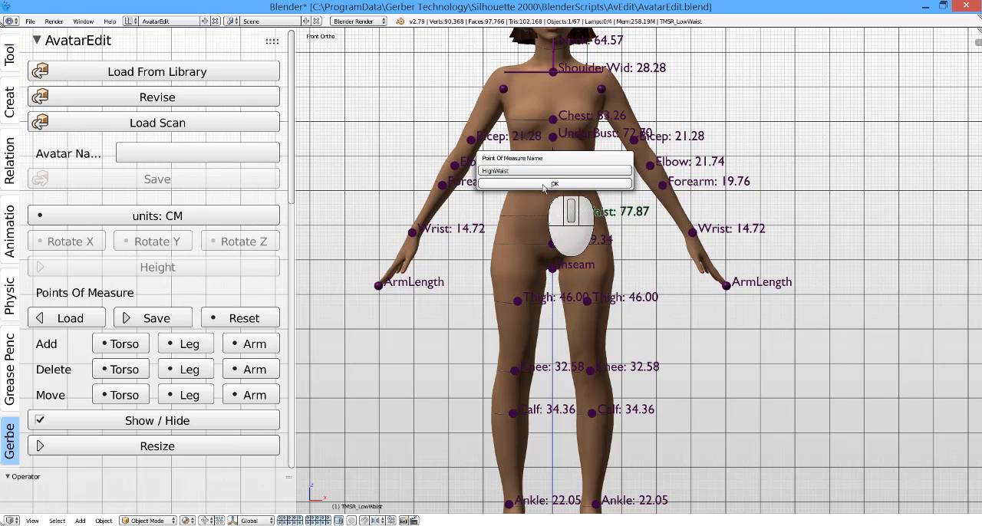
click(548, 185)
scroll(551, 165, up, 4)
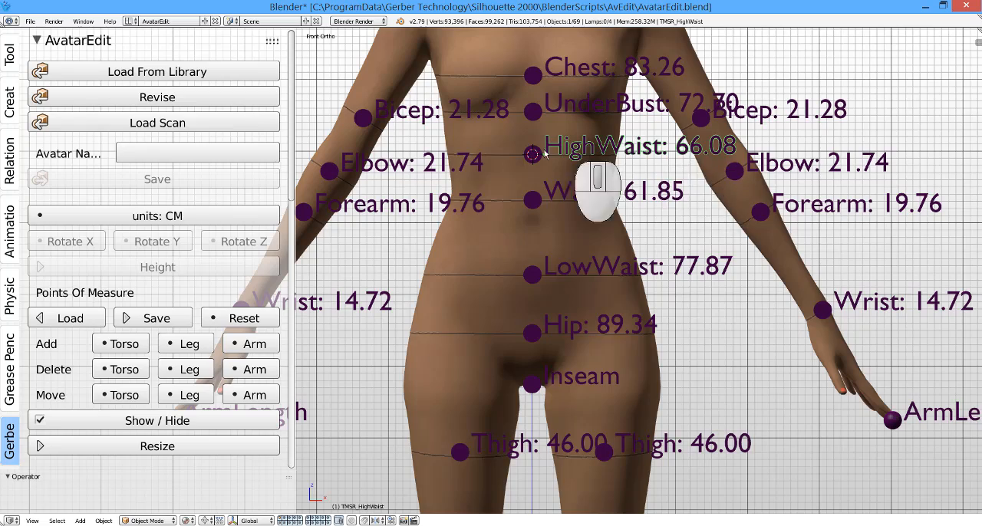
Step: Start resizing the avatar based on its edited points of measure
scroll(533, 165, down, 4)
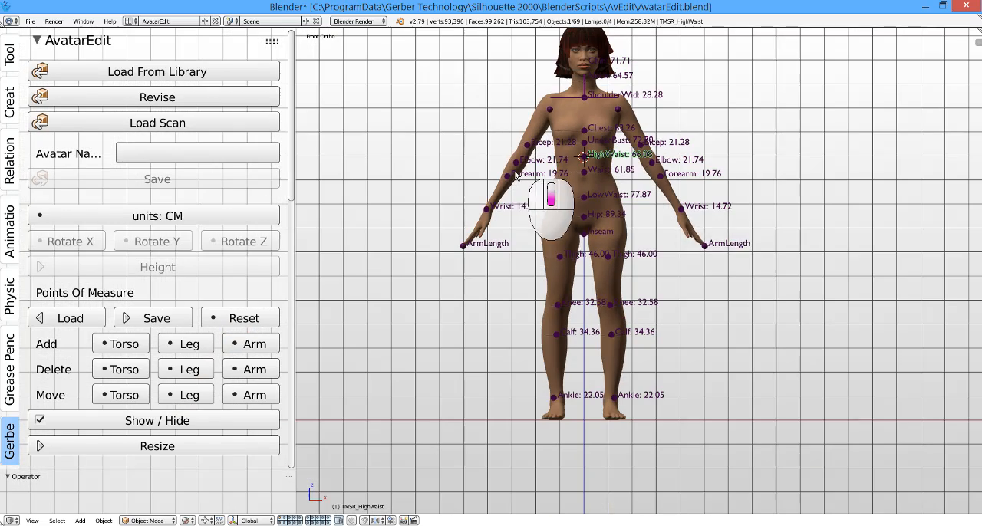
scroll(549, 360, down, 1)
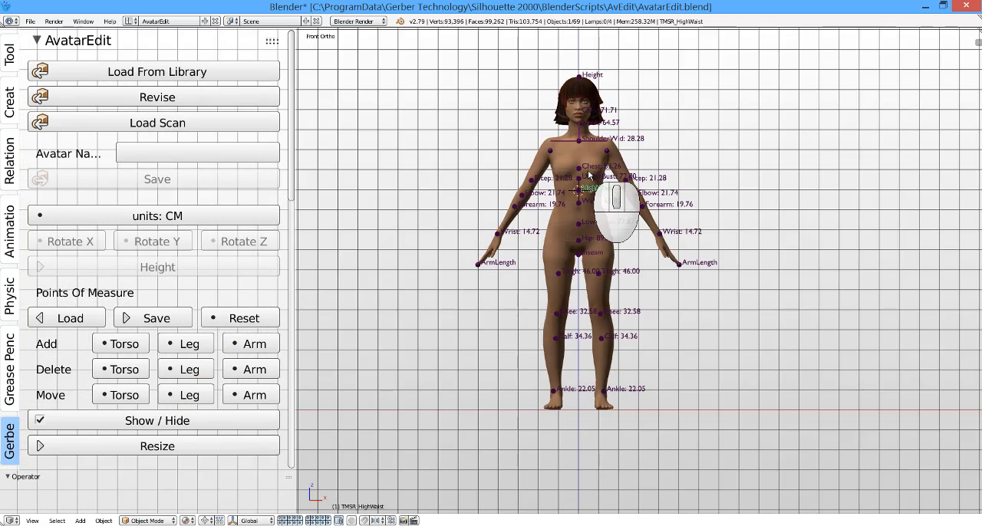
scroll(587, 170, up, 1)
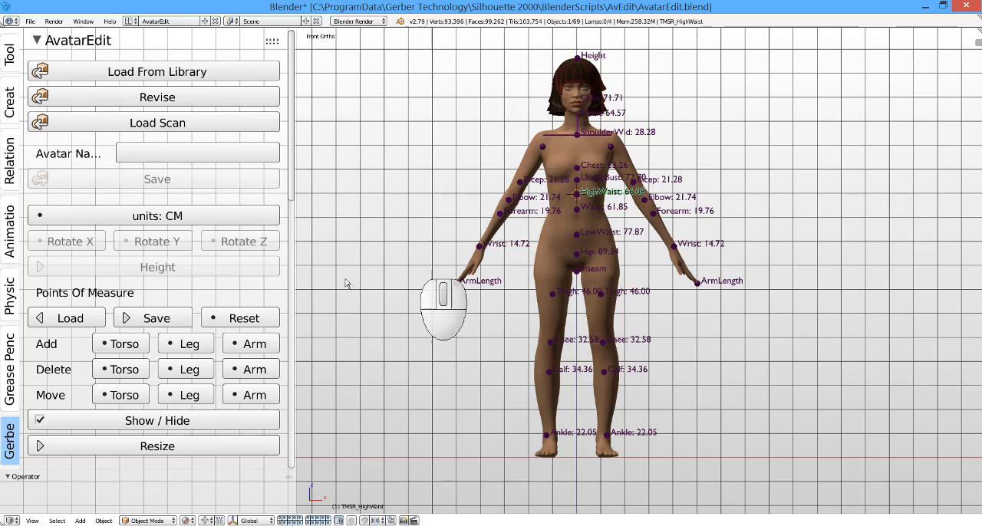
click(158, 318)
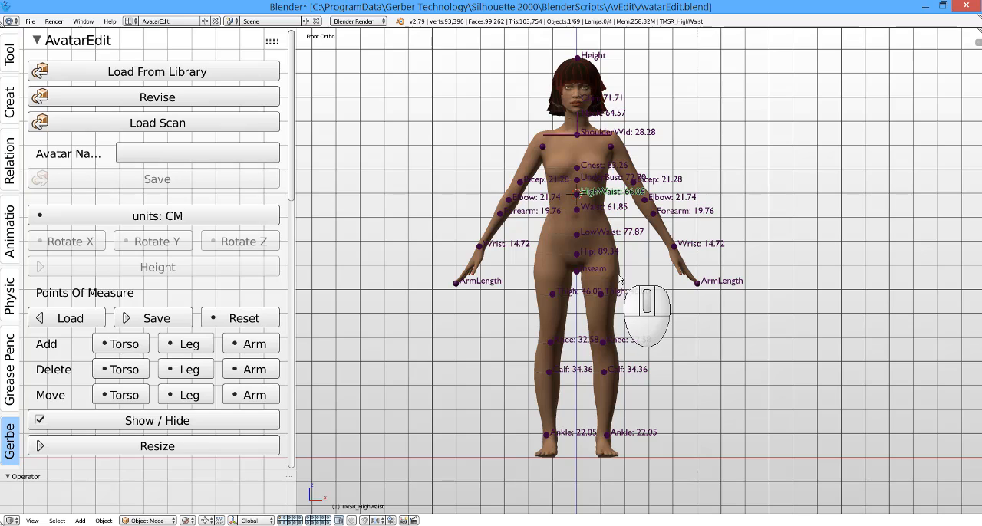
click(190, 446)
scroll(190, 430, down, 6)
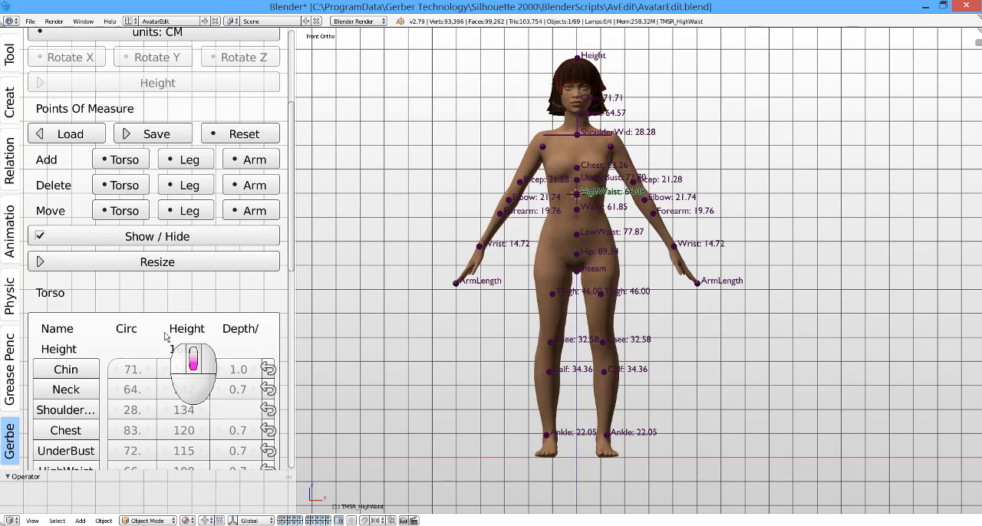
scroll(165, 336, down, 3)
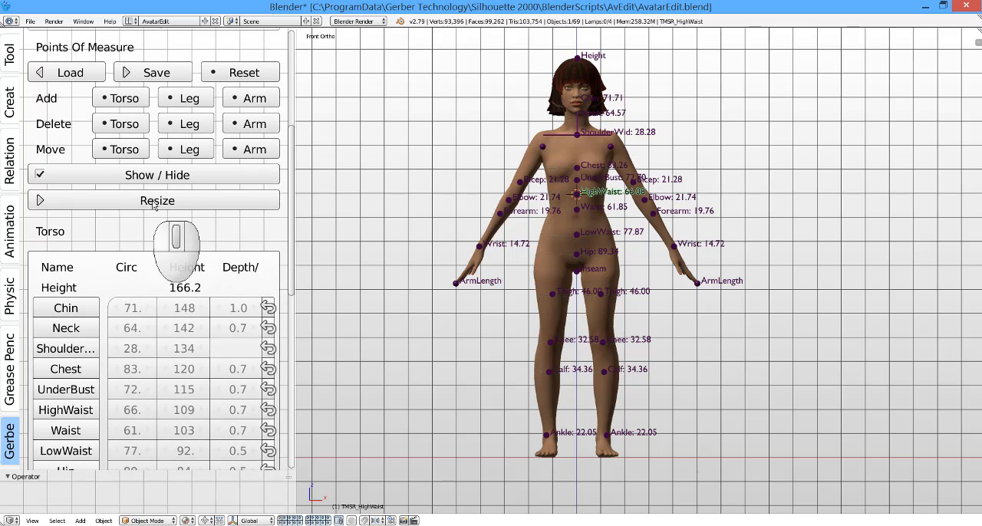
click(153, 202)
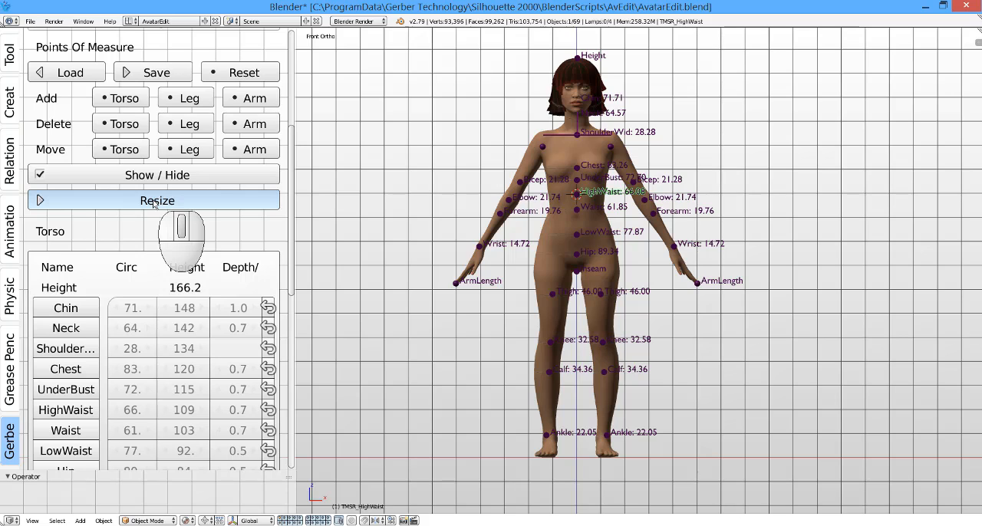
click(157, 202)
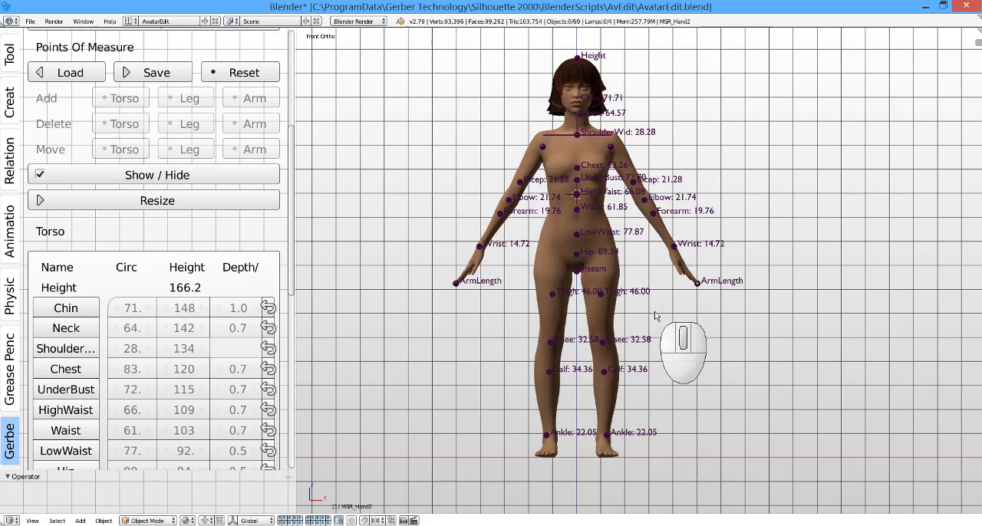
scroll(395, 219, down, 1)
scroll(564, 222, up, 1)
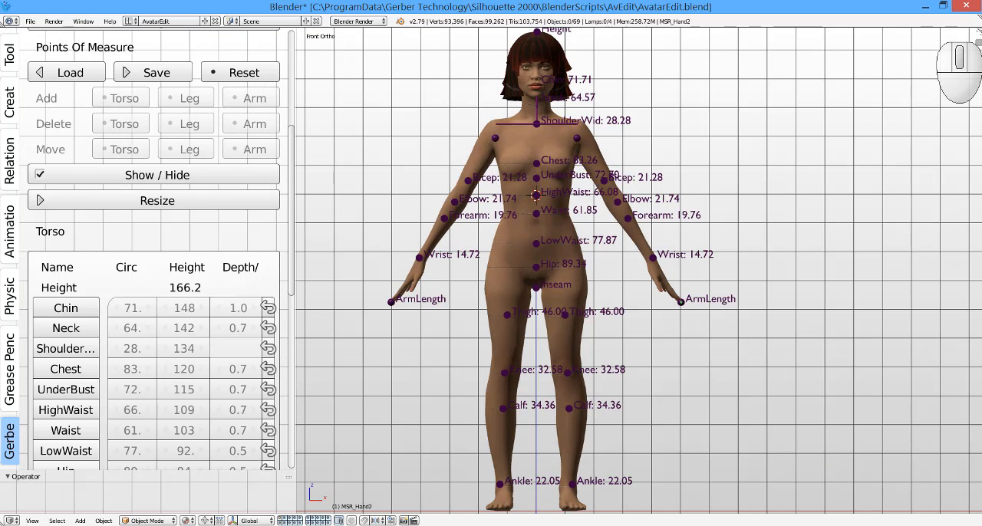
Step: Split the 3D view into two side-by-side viewports and hide the side panels in the new viewport
drag(974, 32, 669, 80)
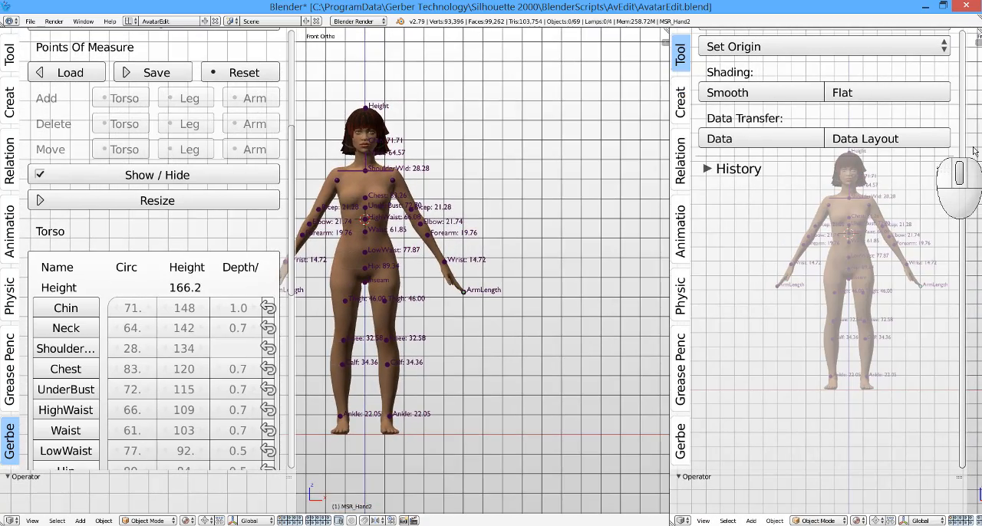
key(n)
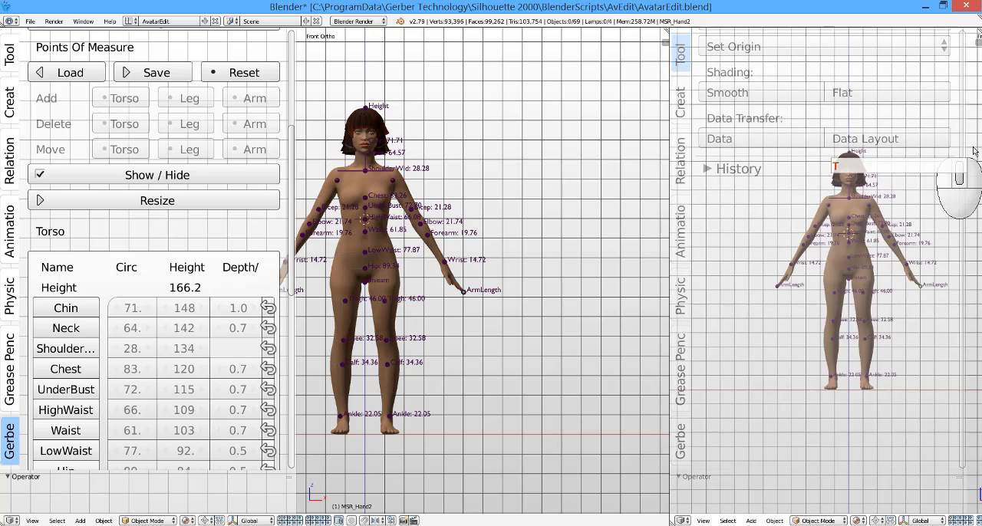
key(n)
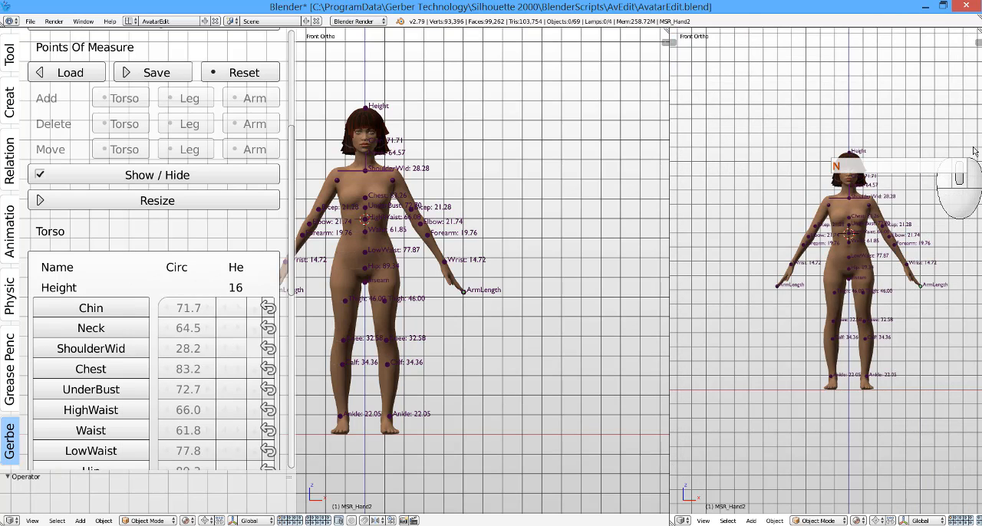
Step: Show the avatar in a slightly angled side view in the new viewport and fit the full front view beside it
scroll(897, 254, up, 4)
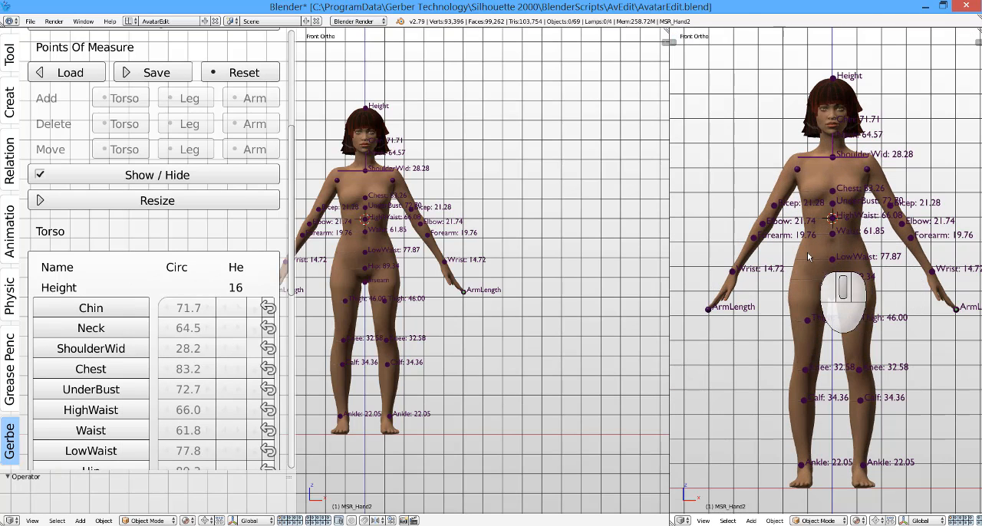
middle_drag(808, 257, 891, 282)
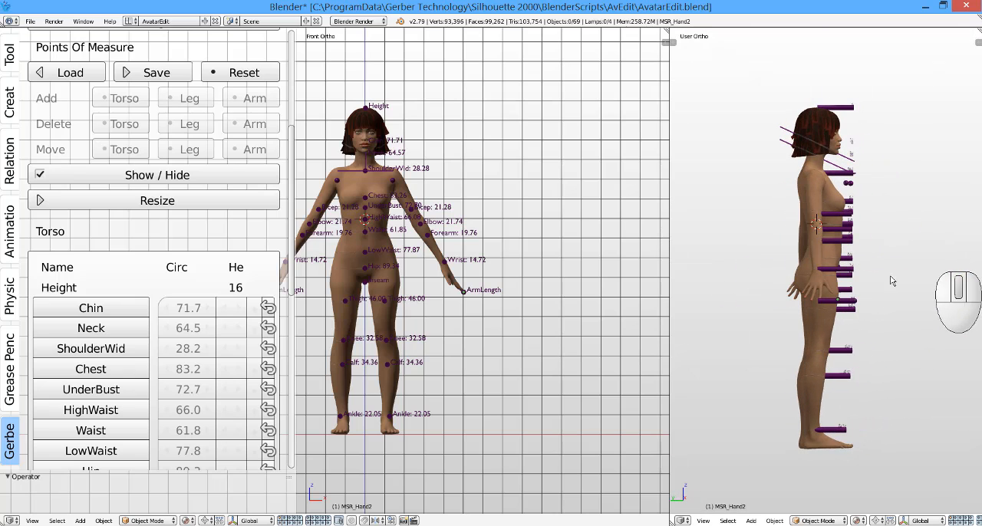
scroll(767, 265, up, 3)
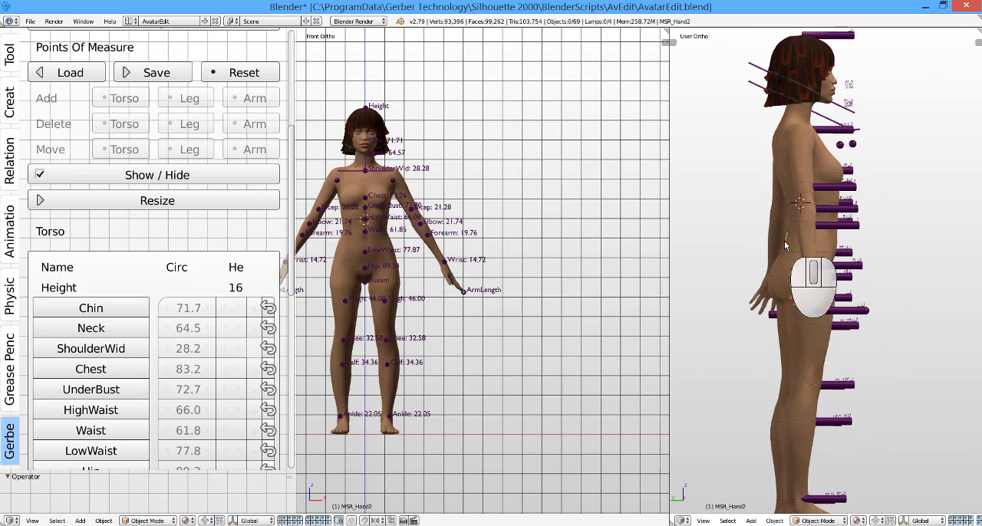
middle_drag(785, 245, 882, 363)
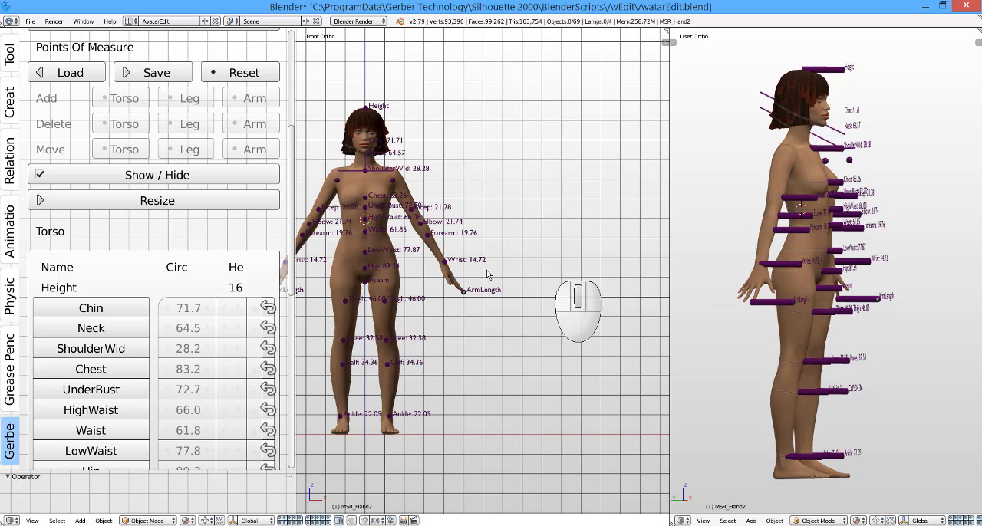
scroll(500, 248, down, 1)
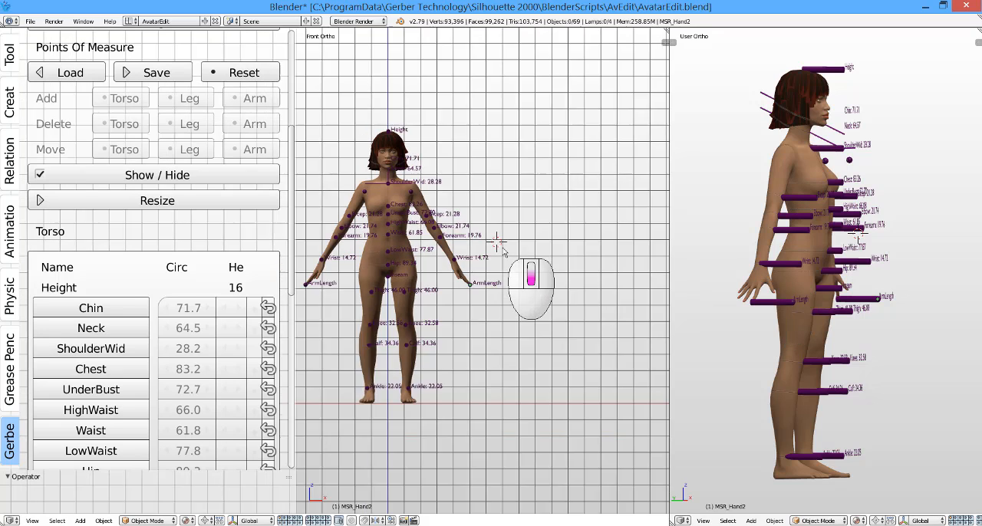
scroll(387, 270, up, 2)
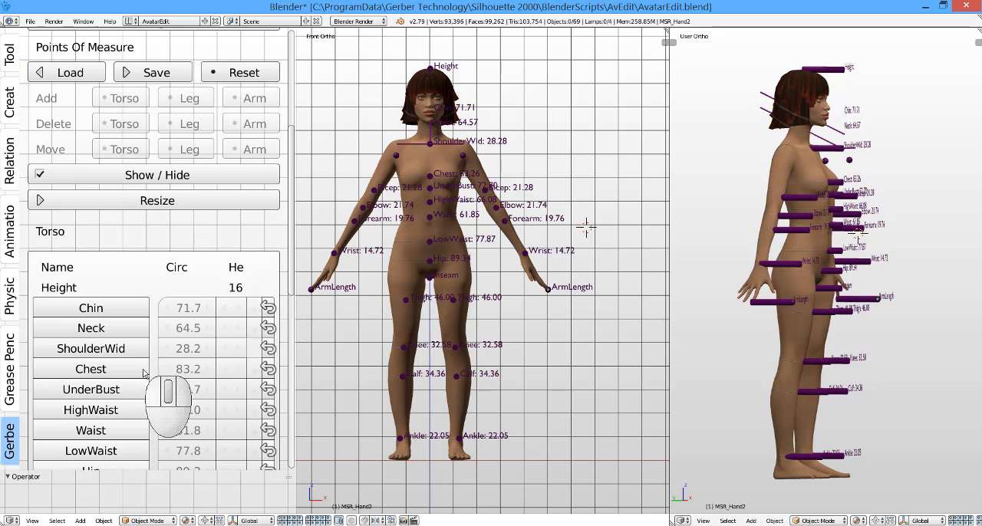
Step: Widen the measurement panel and activate the Hip, Waist and Chest torso measures for resizing
scroll(161, 301, down, 3)
scroll(161, 301, down, 3)
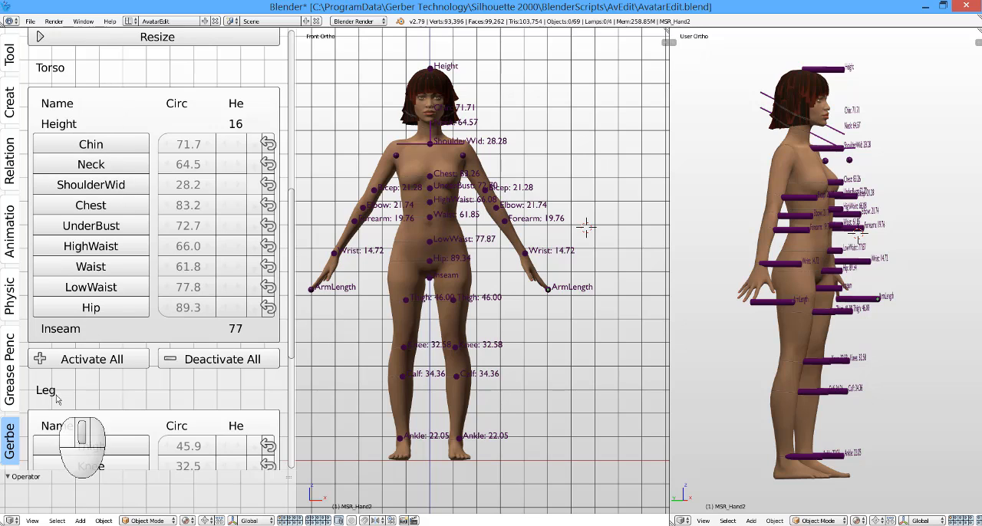
scroll(63, 383, down, 8)
scroll(63, 383, up, 10)
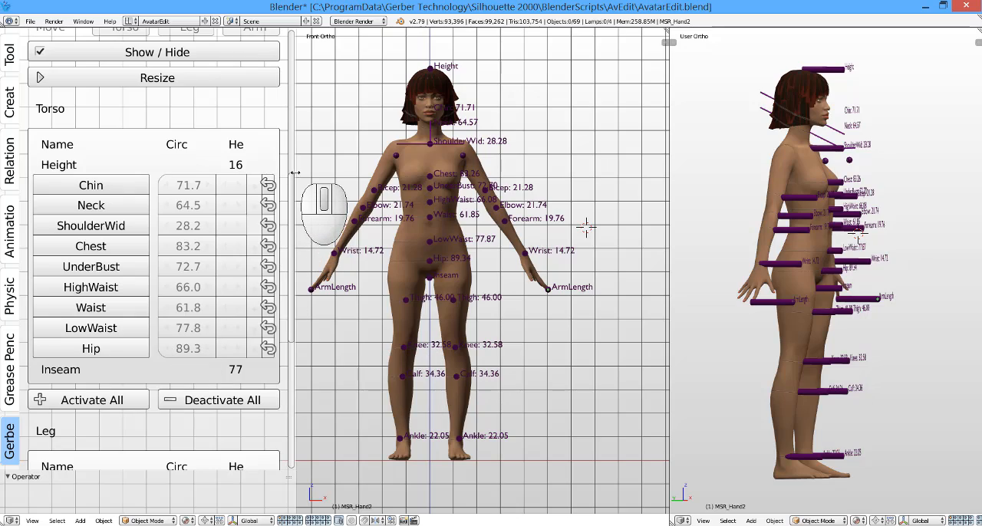
drag(295, 175, 370, 179)
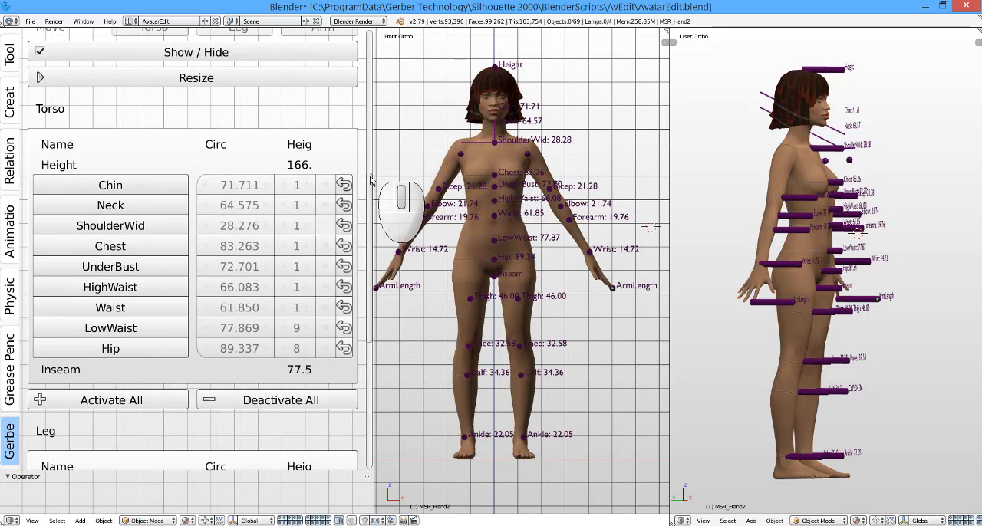
click(129, 351)
click(124, 307)
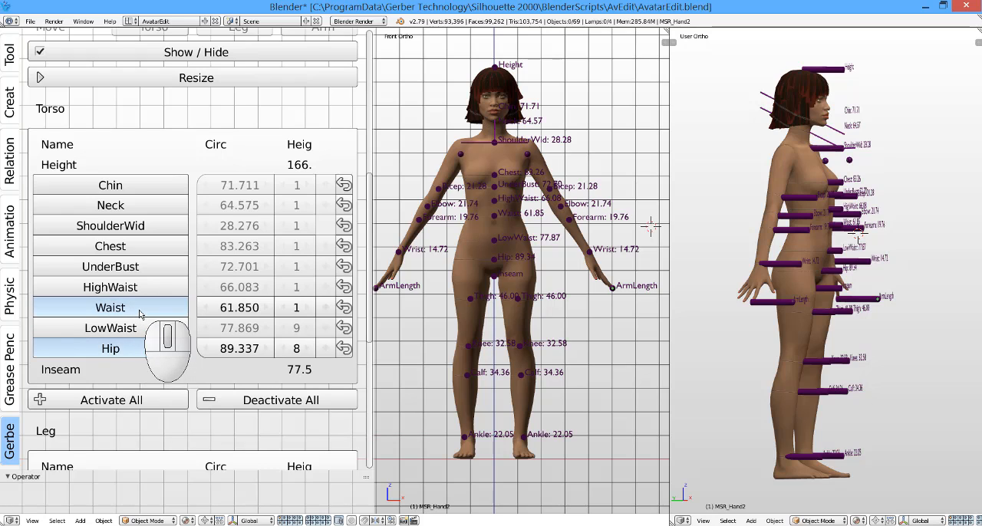
click(126, 246)
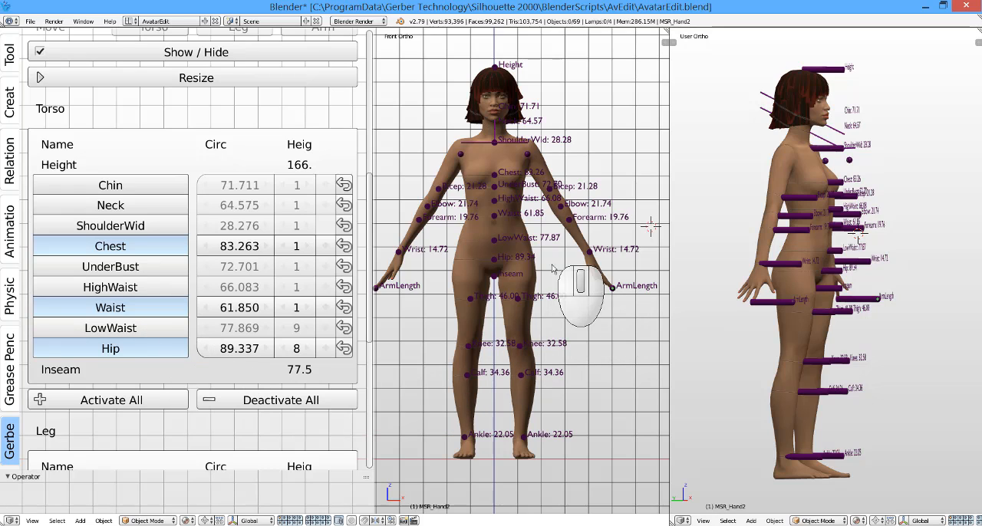
Step: Examine the avatar's torso points of measure up close from the front, especially around the chest and UnderBust
scroll(617, 303, down, 1)
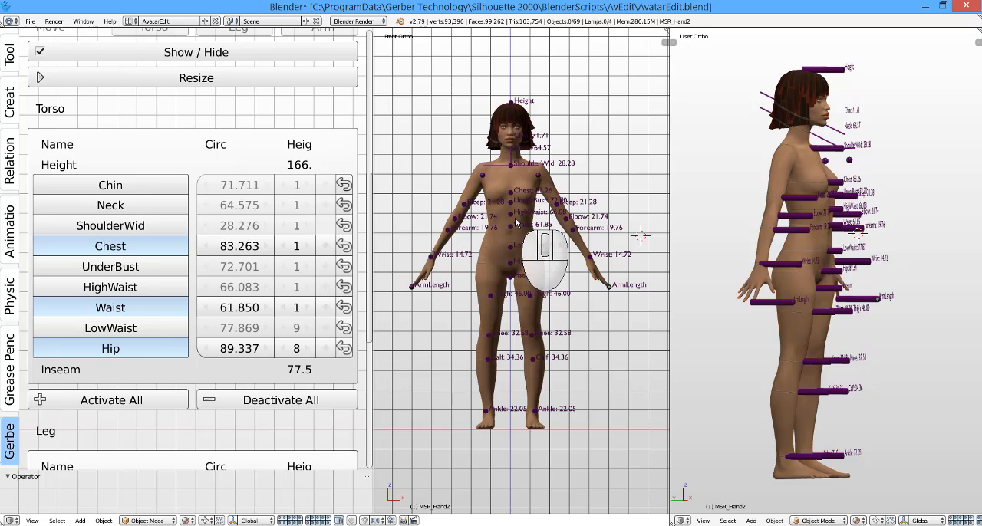
scroll(510, 228, up, 2)
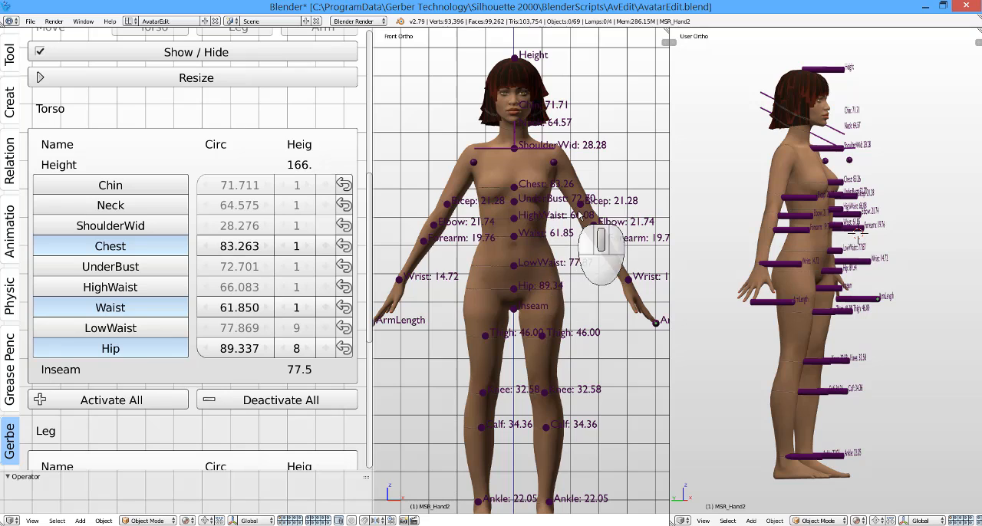
scroll(579, 216, up, 2)
scroll(564, 230, down, 2)
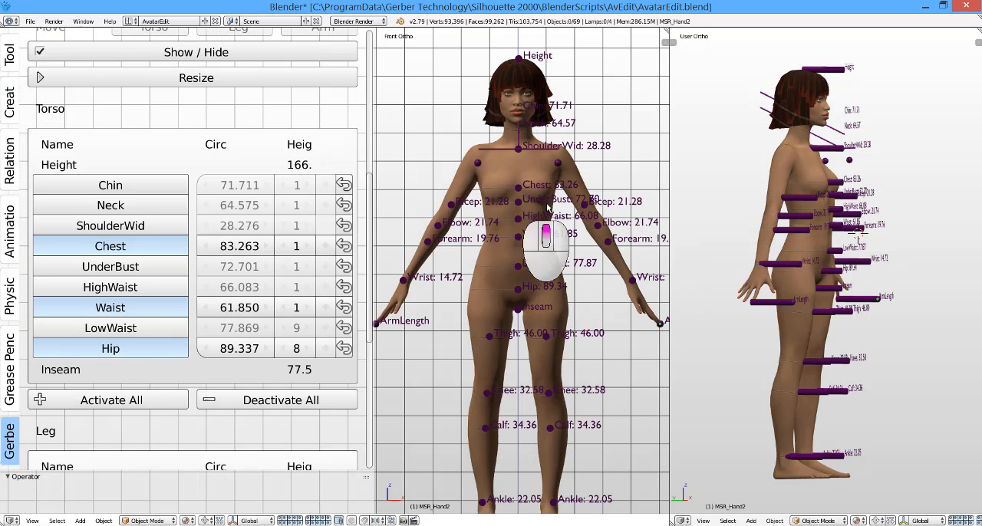
scroll(537, 253, up, 5)
middle_drag(582, 220, 599, 239)
scroll(537, 202, down, 1)
scroll(589, 237, down, 2)
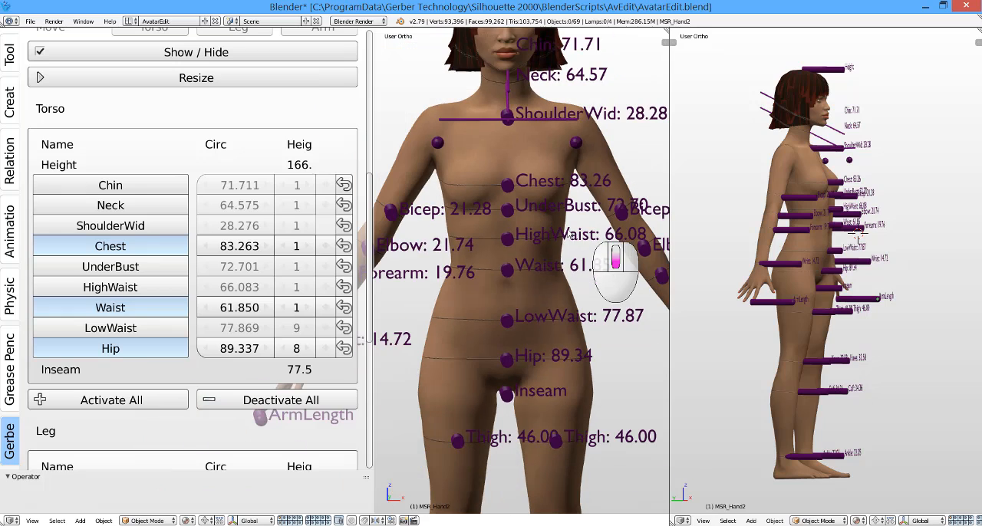
Step: Activate the UnderBust torso measure and deactivate it again after reviewing the leg measures
click(142, 267)
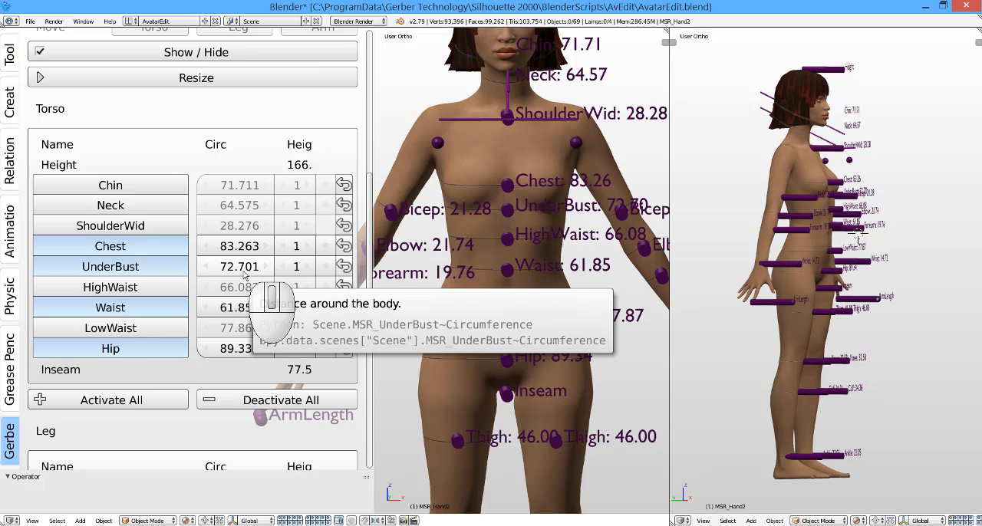
scroll(468, 291, down, 1)
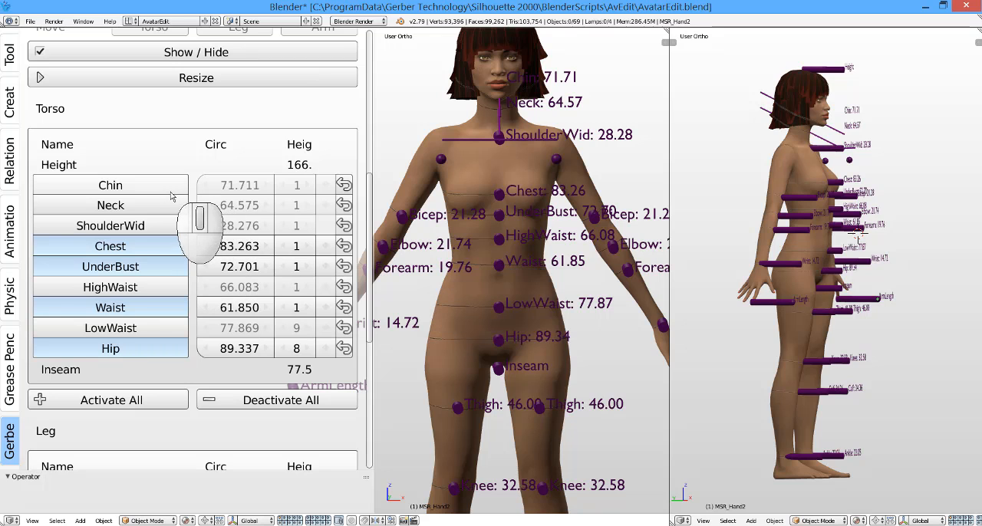
scroll(243, 306, down, 4)
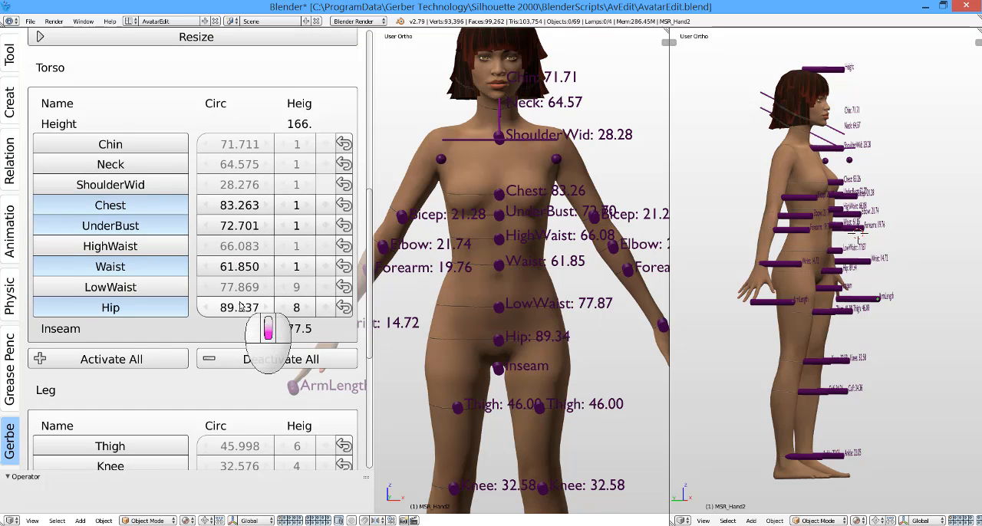
scroll(241, 335, down, 2)
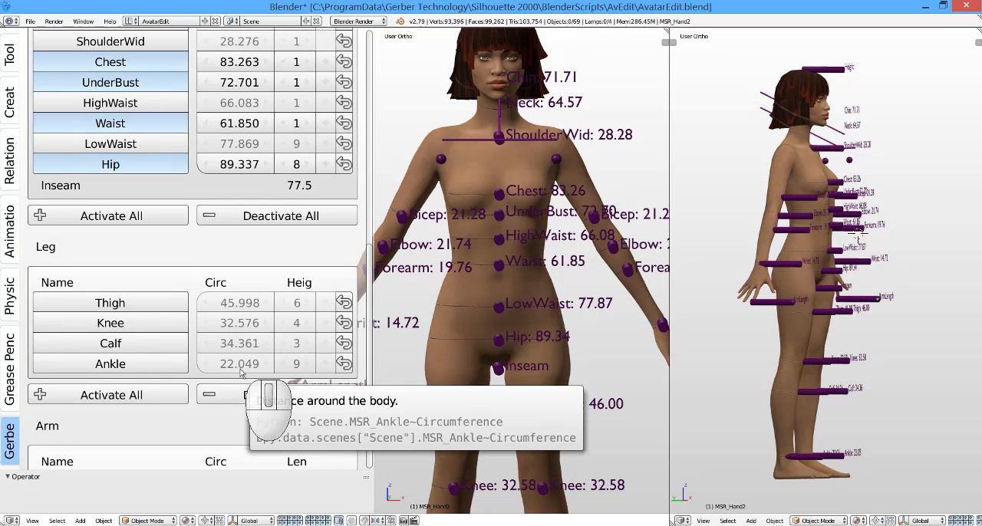
scroll(484, 284, down, 3)
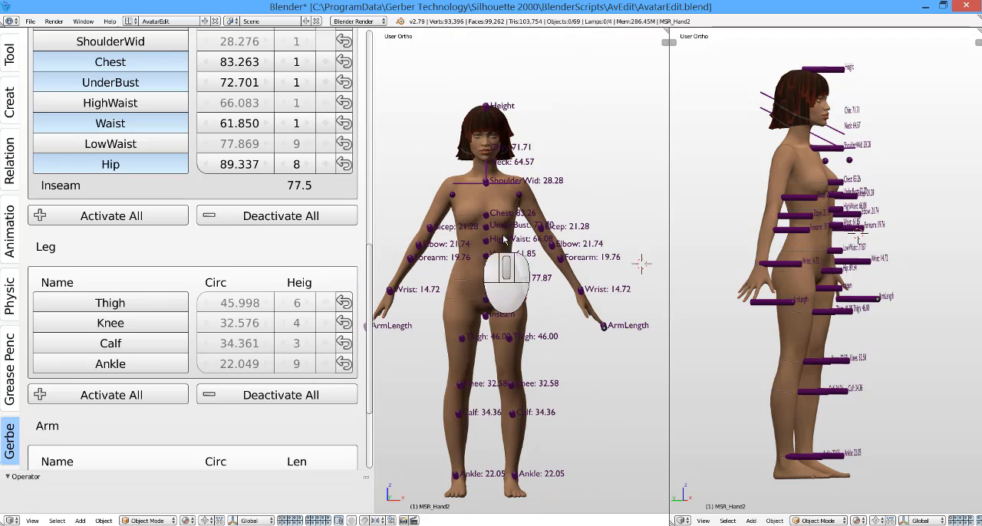
shift+middle_drag(483, 290, 505, 253)
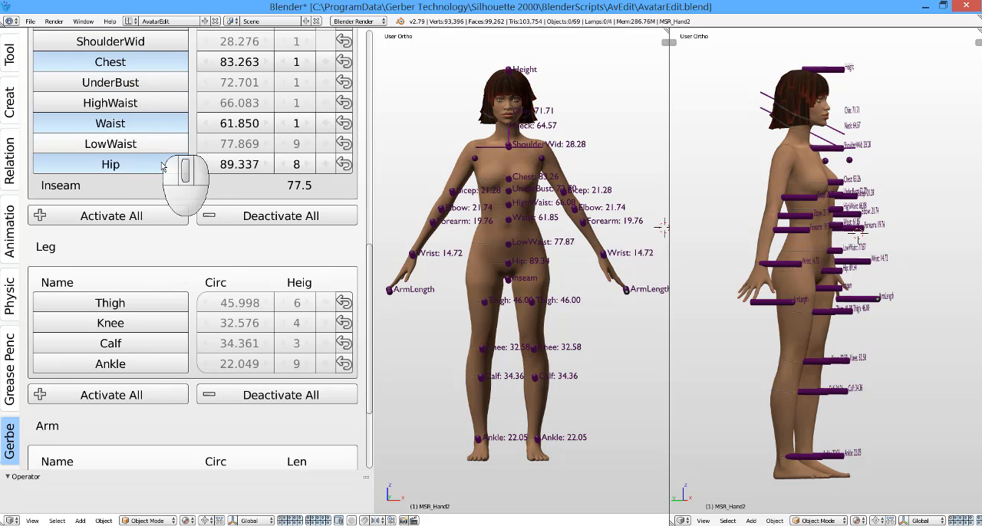
Step: Set the Chest circumference of the avatar to 89.5
scroll(157, 168, up, 4)
click(234, 123)
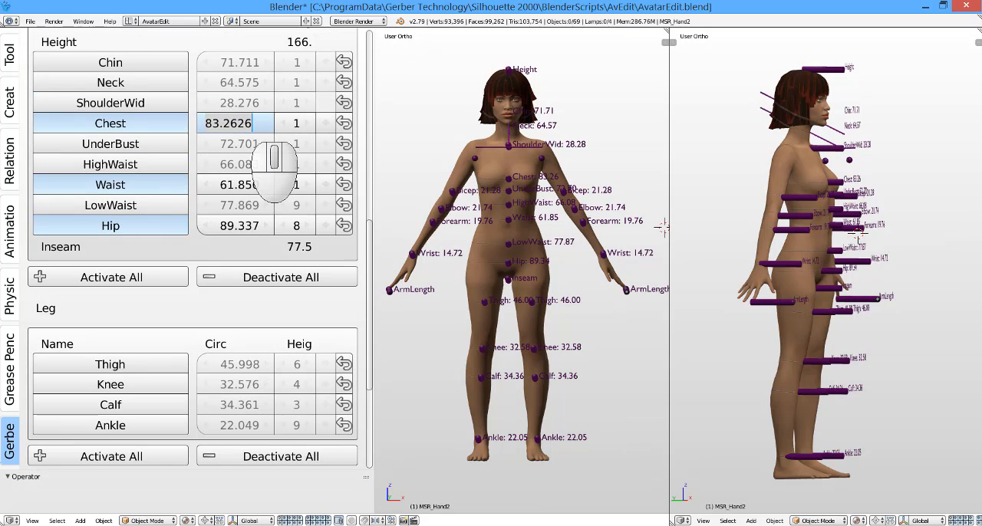
key(BackSpace)
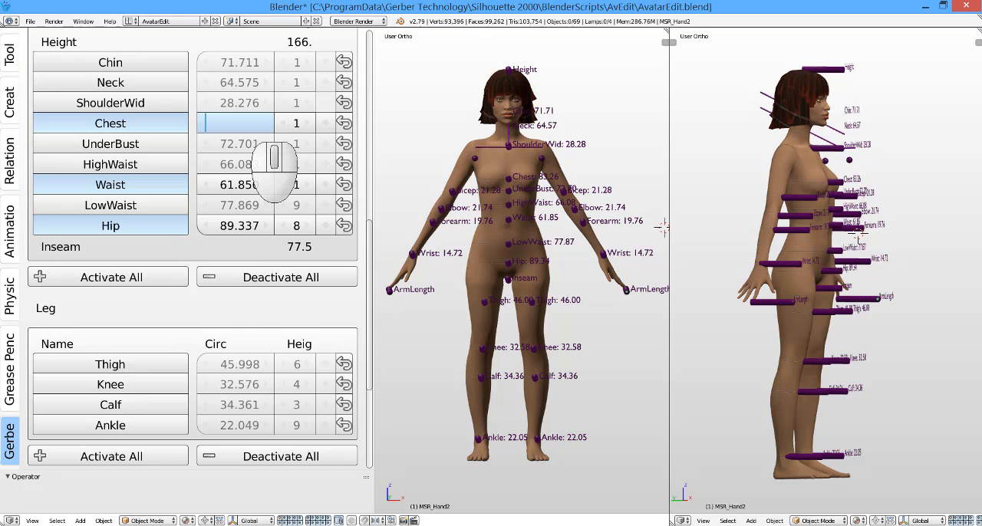
text(89.5)
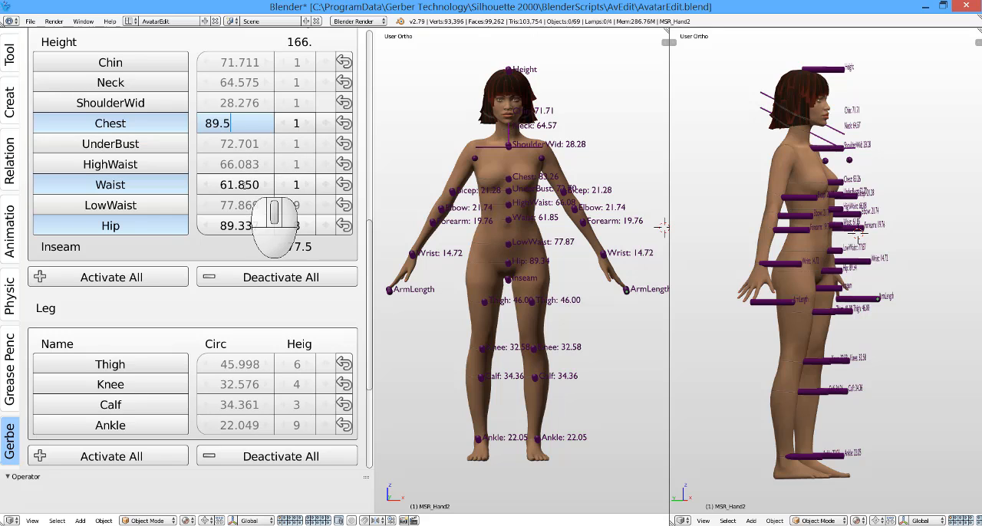
Step: Set the Waist circumference of the avatar to 72.5
click(247, 192)
click(247, 191)
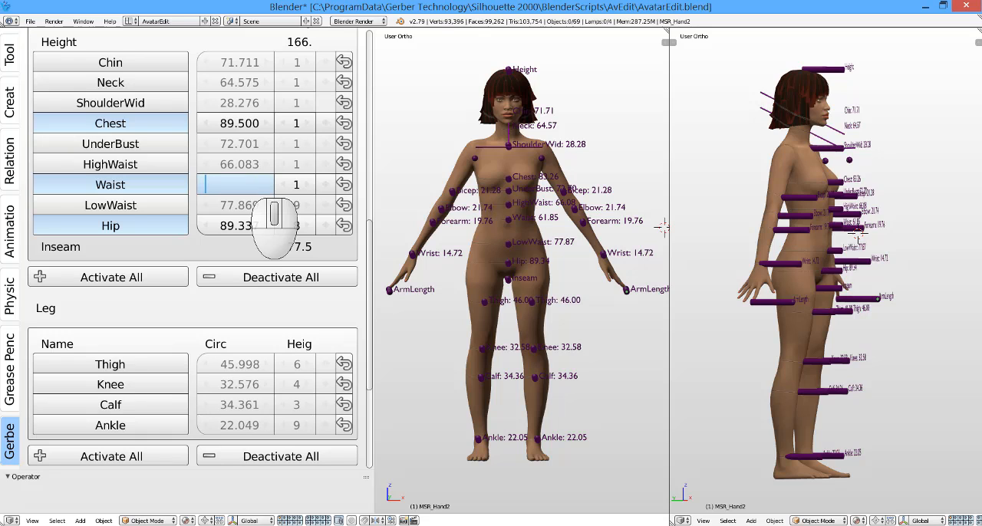
text(72.5)
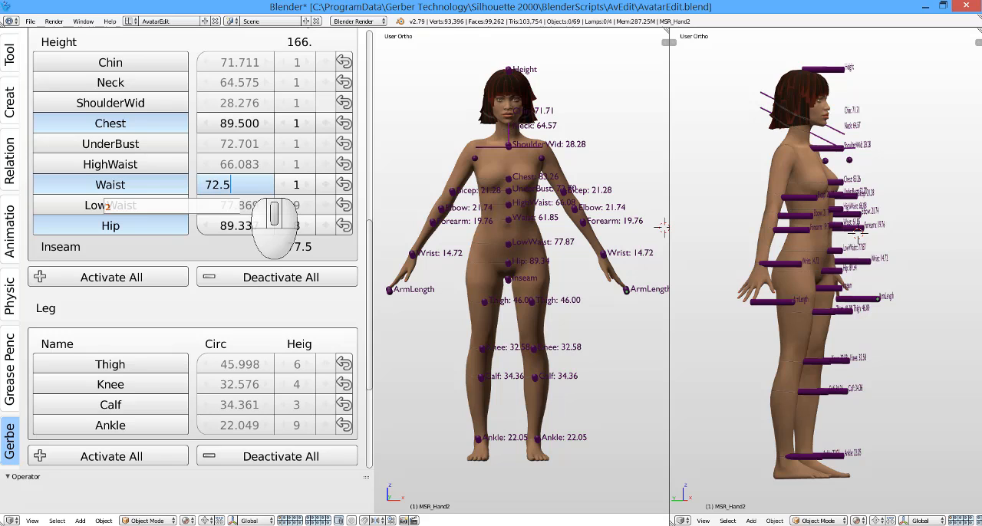
Step: Set the Hip circumference of the avatar to 95.25
click(246, 233)
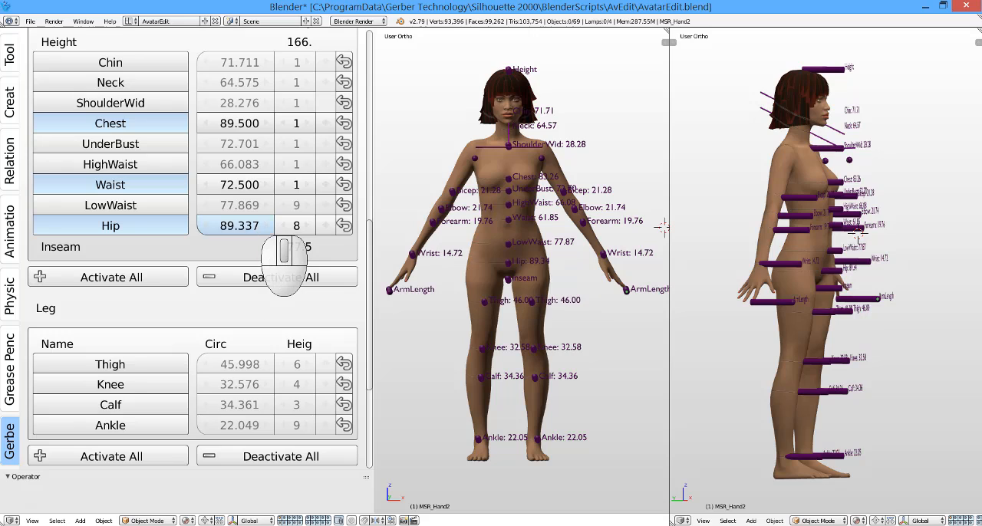
click(267, 230)
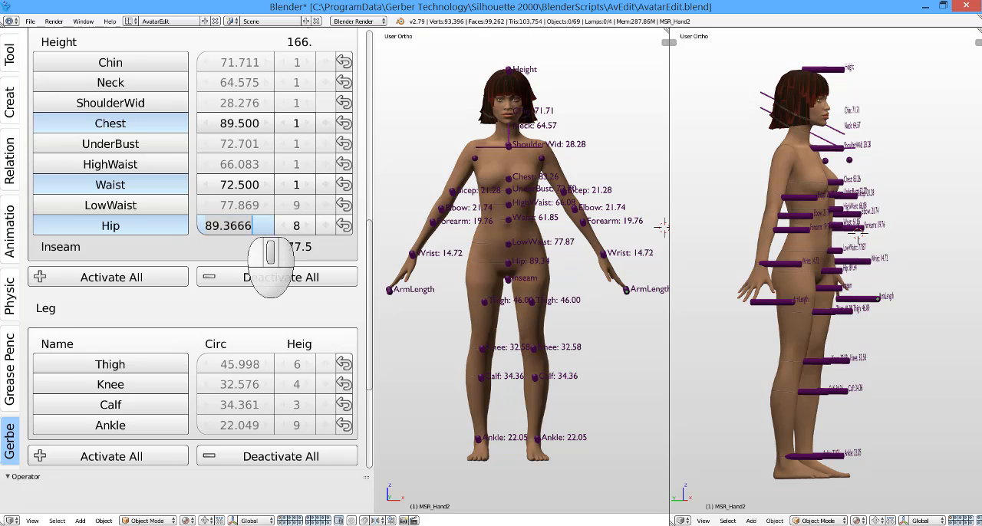
key(BackSpace)
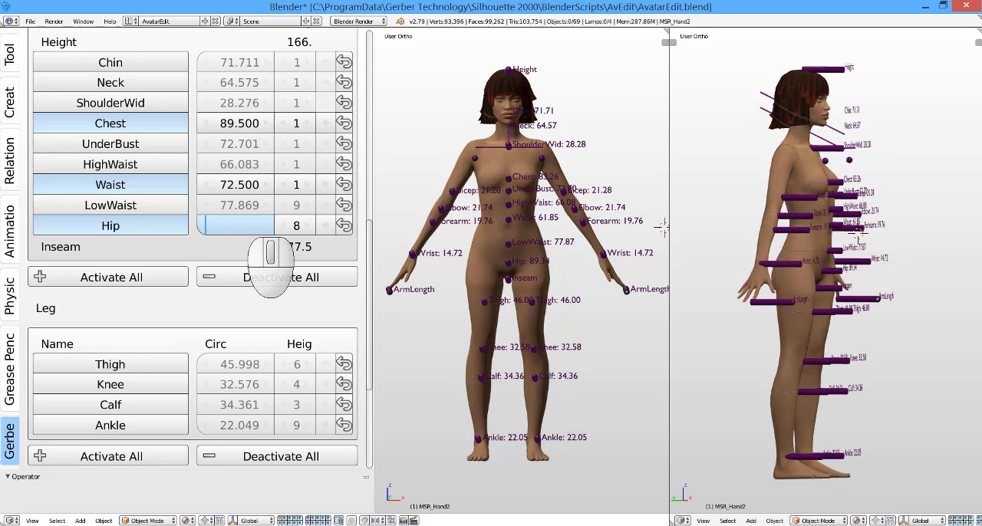
text(95)
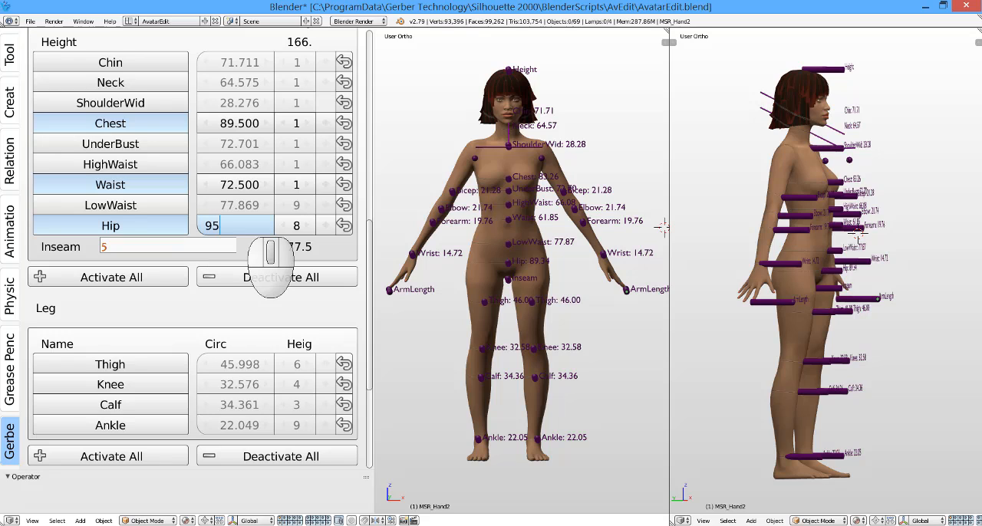
text(.25)
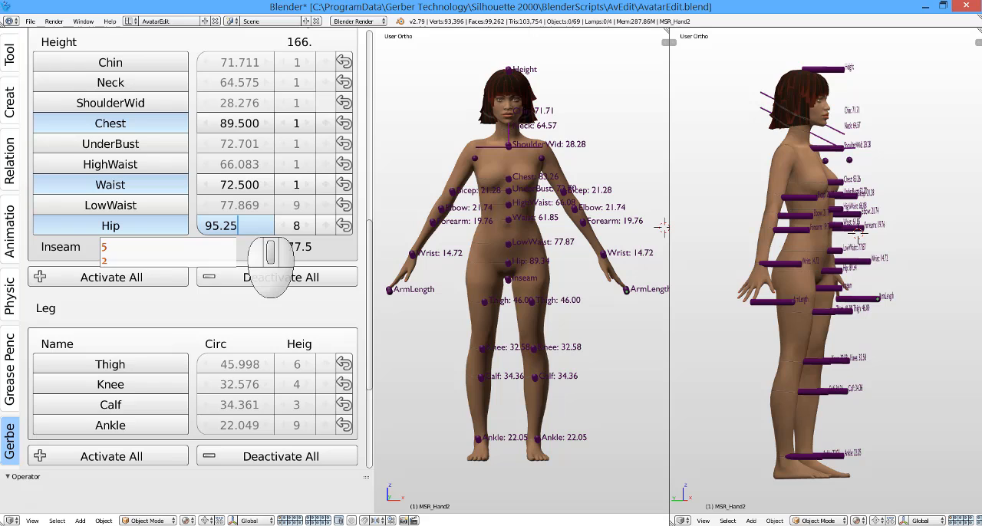
click(237, 246)
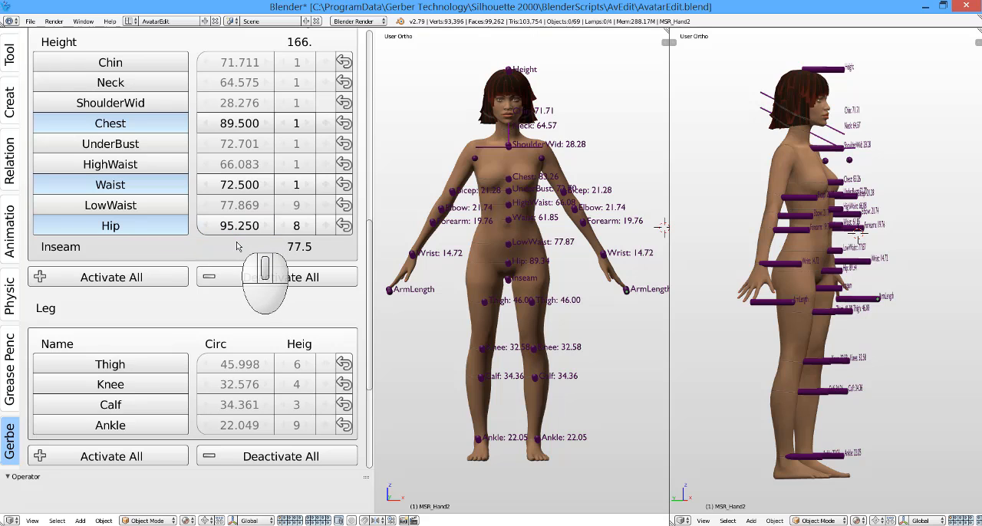
Step: Resize the avatar to the entered chest, waist and hip circumferences
middle_drag(806, 248, 769, 254)
scroll(799, 248, up, 5)
scroll(814, 209, up, 1)
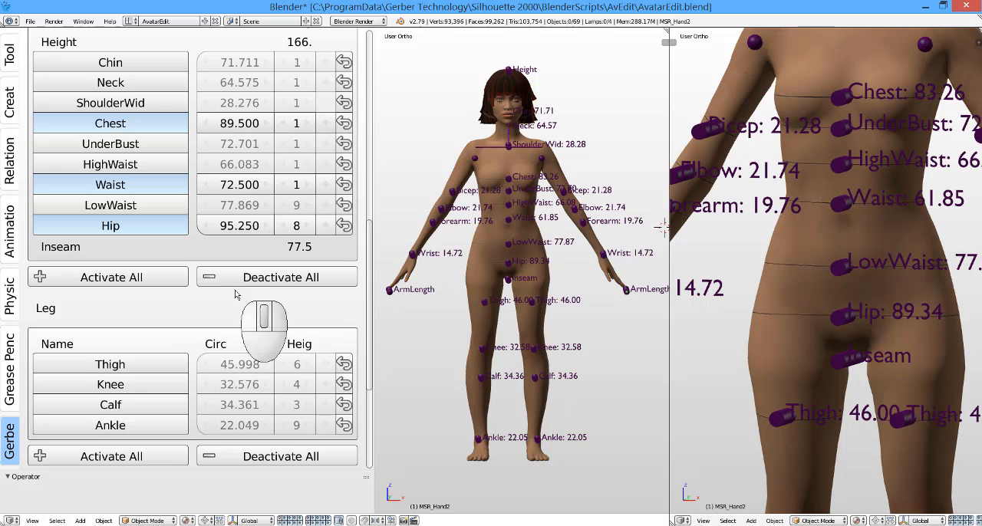
scroll(234, 304, up, 7)
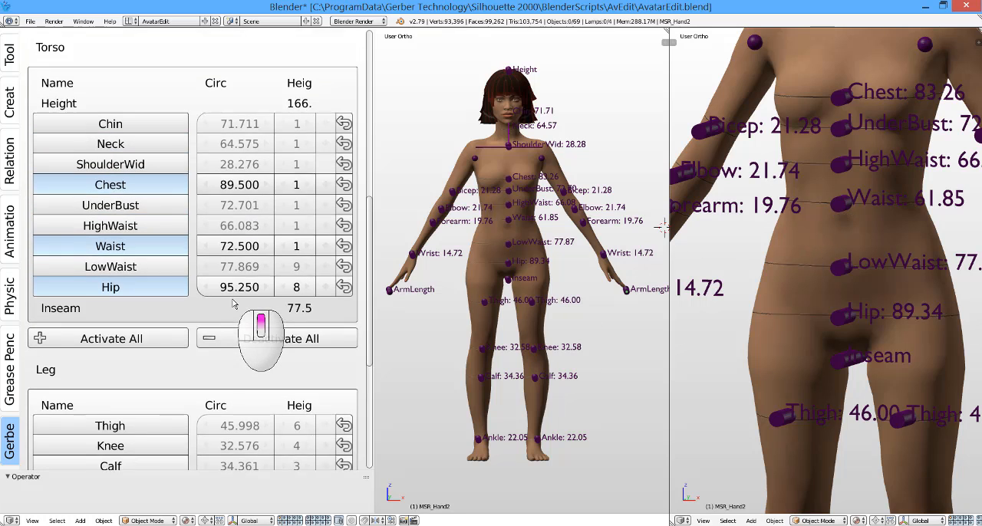
scroll(234, 305, up, 4)
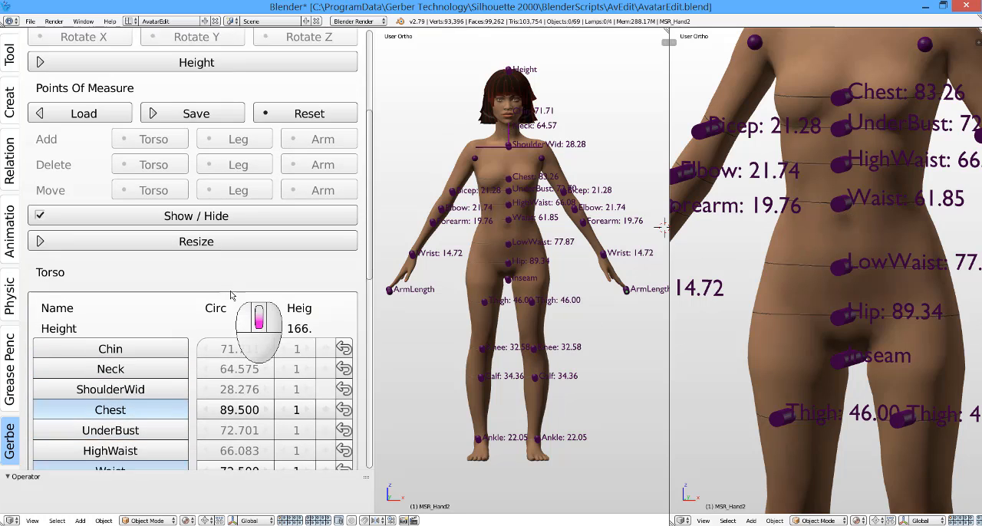
scroll(231, 291, down, 2)
click(238, 223)
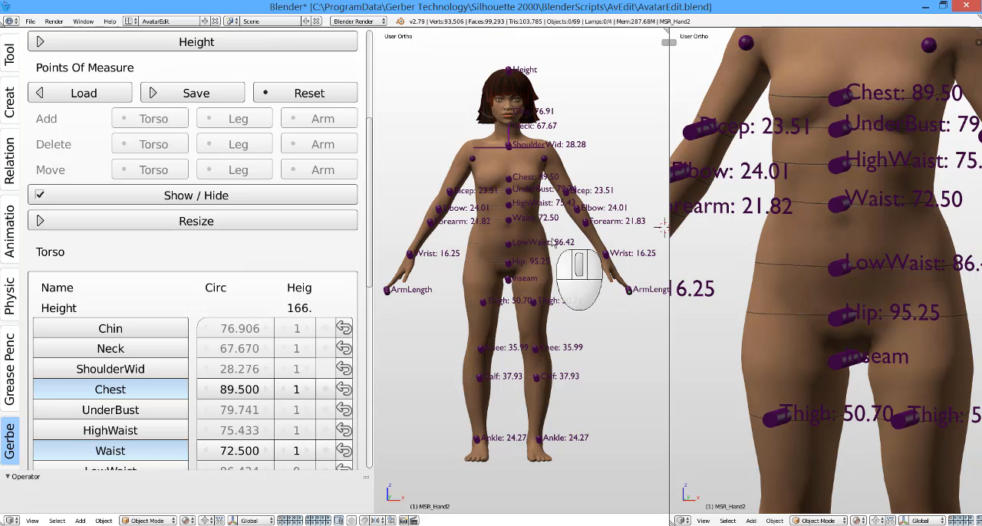
Step: Check the resized avatar's measures, name it JennyFromTheBlock and save it to AccuMark
middle_drag(487, 246, 412, 265)
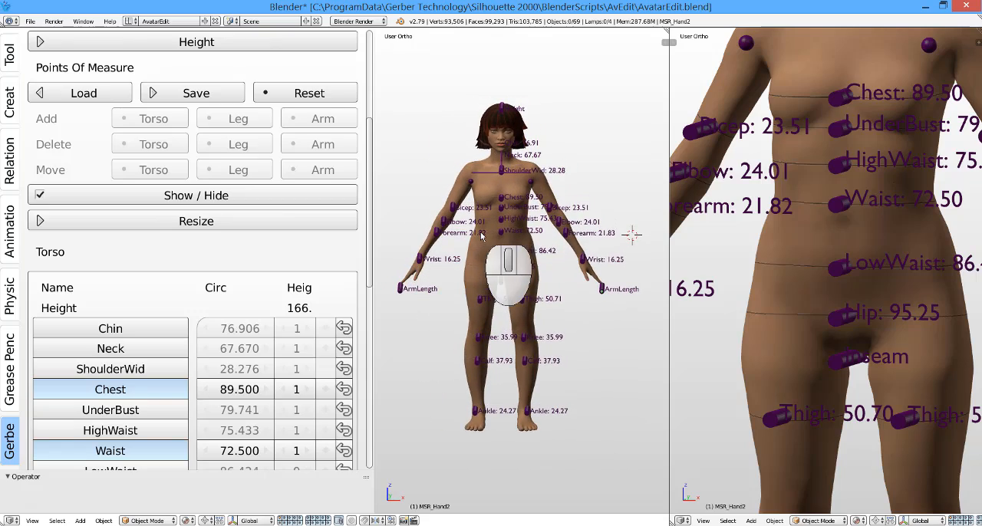
scroll(481, 237, up, 1)
middle_drag(481, 237, 444, 187)
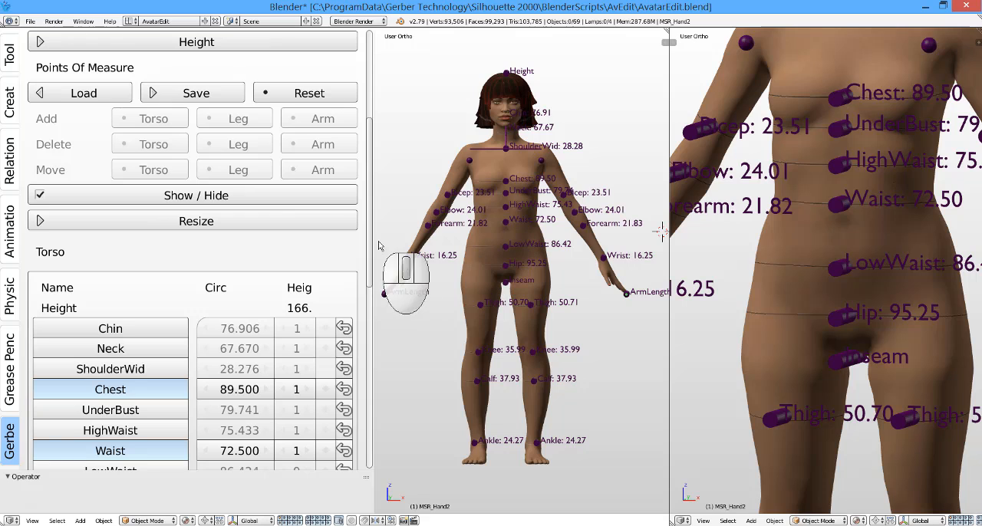
drag(370, 243, 375, 369)
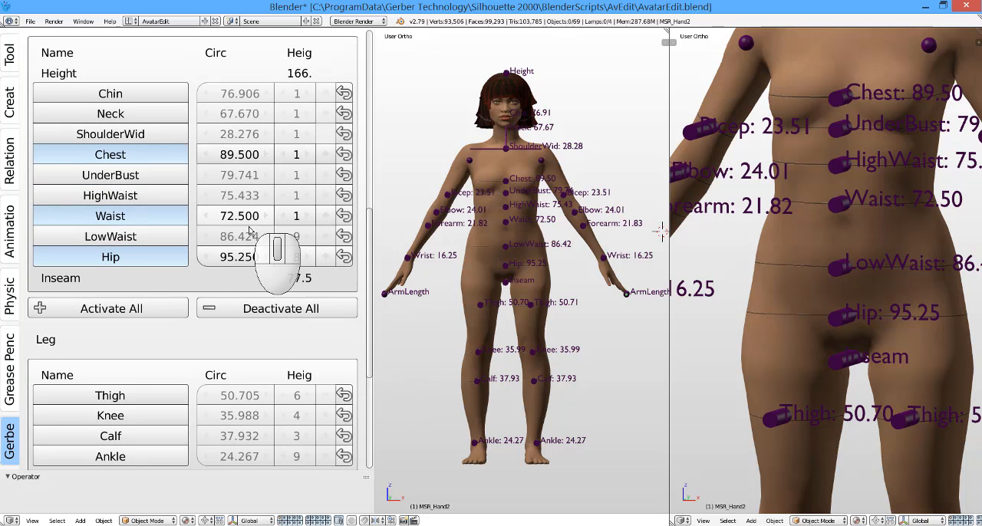
scroll(352, 230, up, 10)
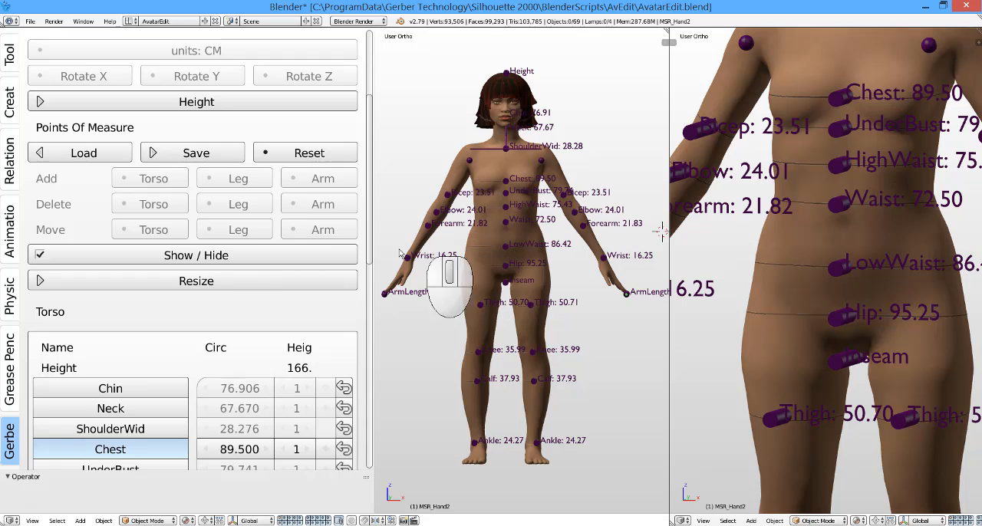
scroll(374, 238, up, 5)
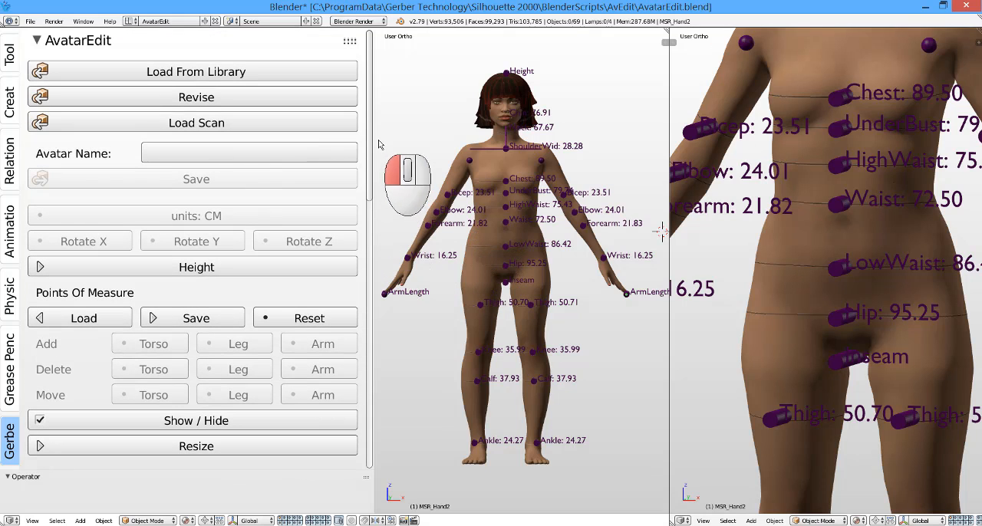
click(247, 153)
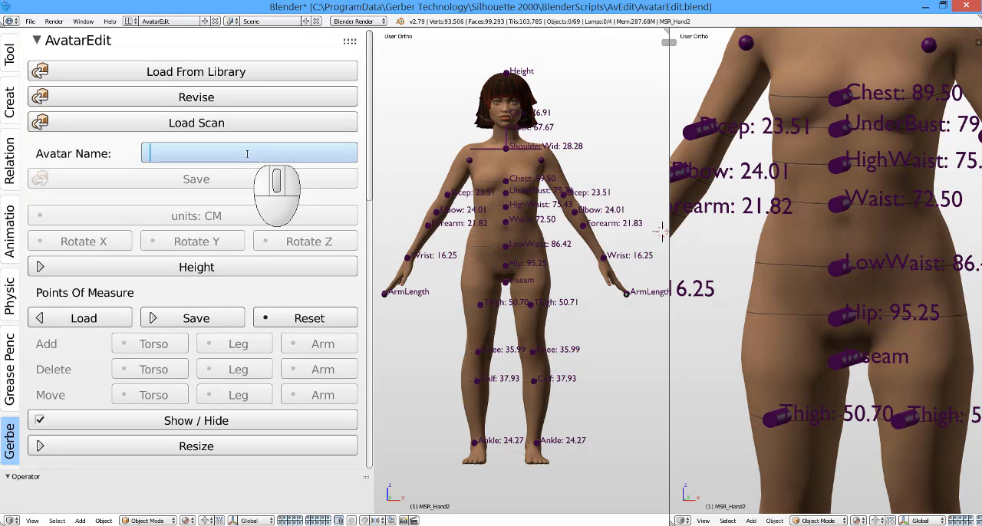
text(Jenny)
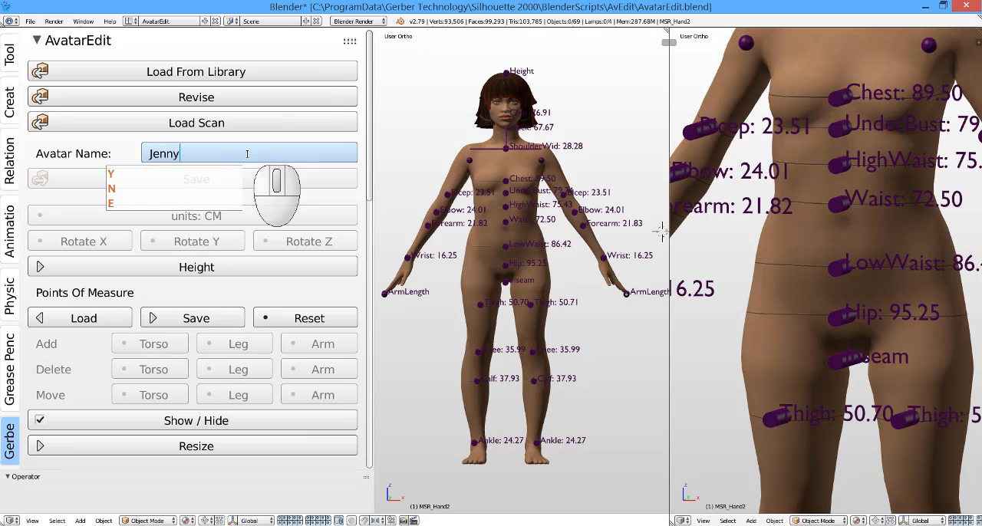
text(FromTheB)
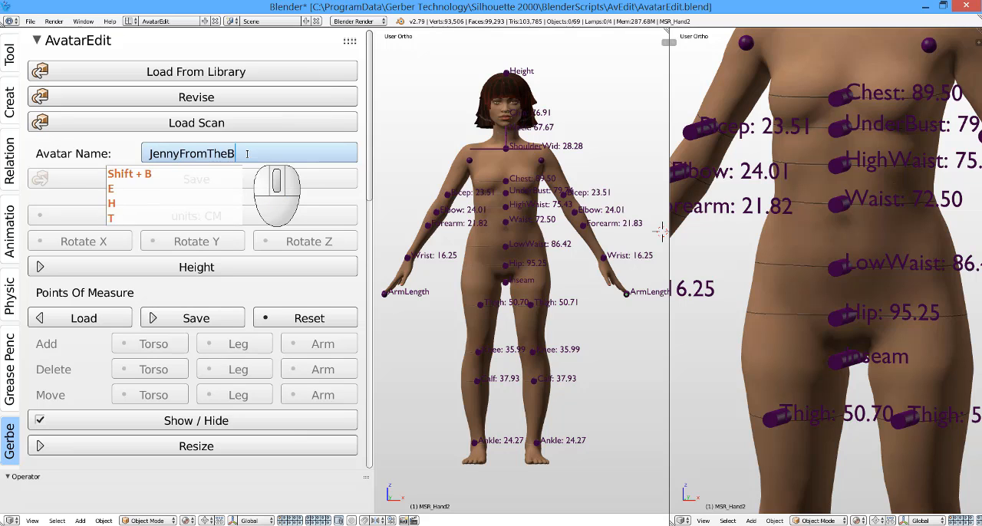
text(lock)
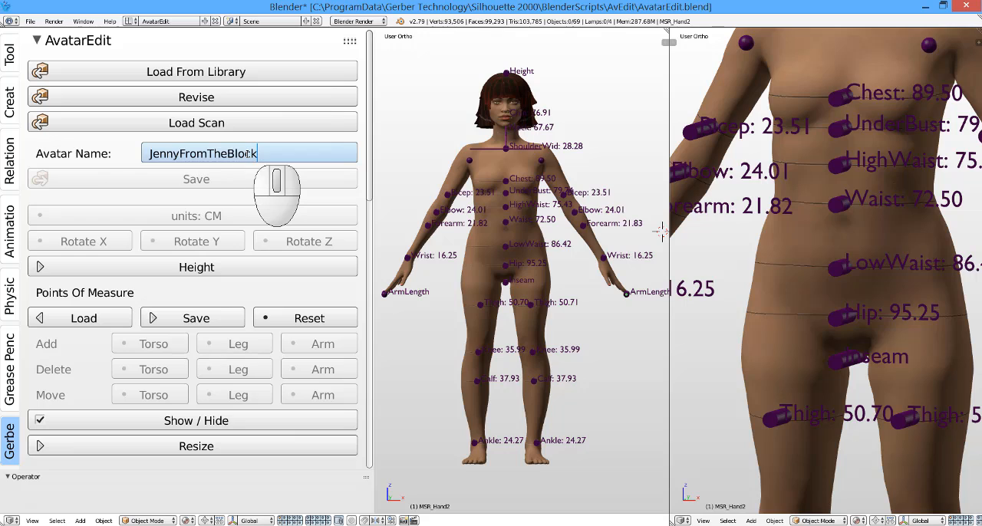
key(Return)
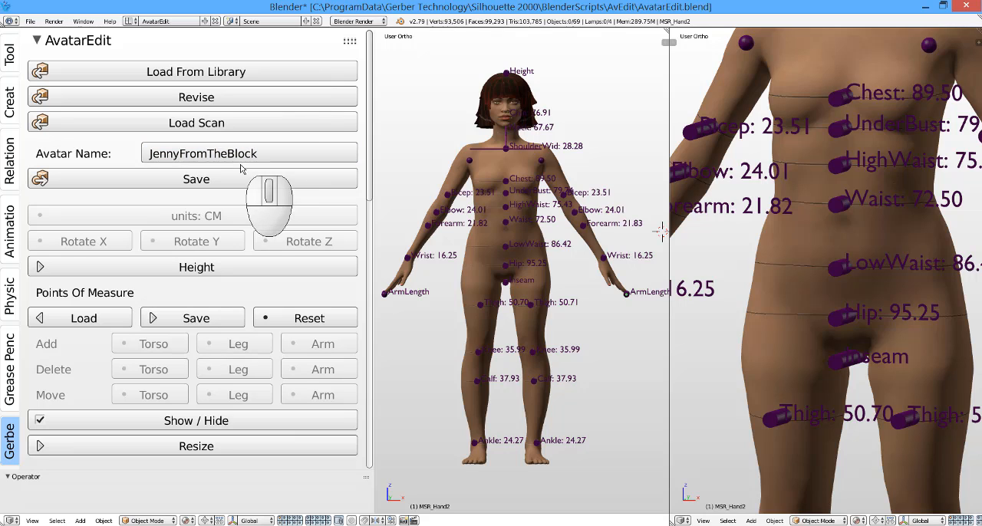
click(240, 185)
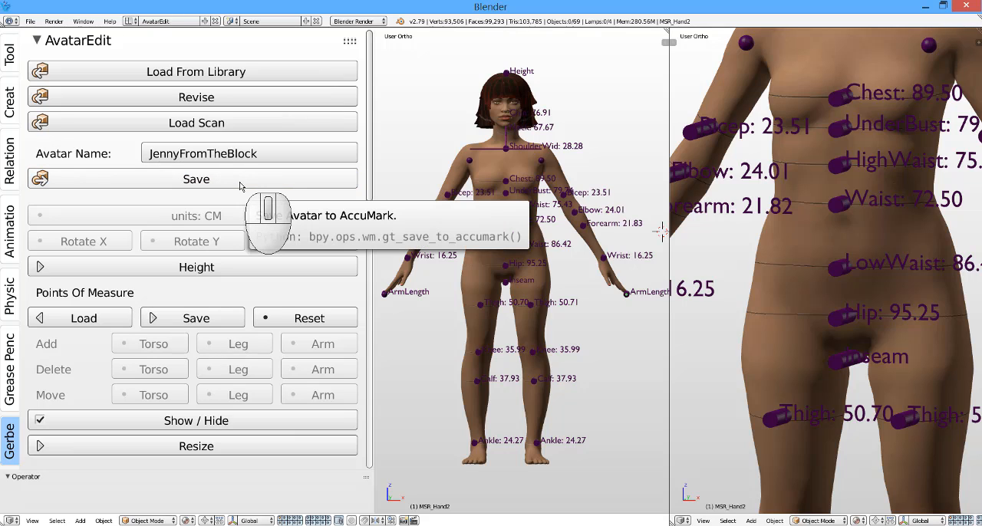
Step: Join the two 3D views into one and inspect the scanned body from the side
scroll(521, 196, down, 2)
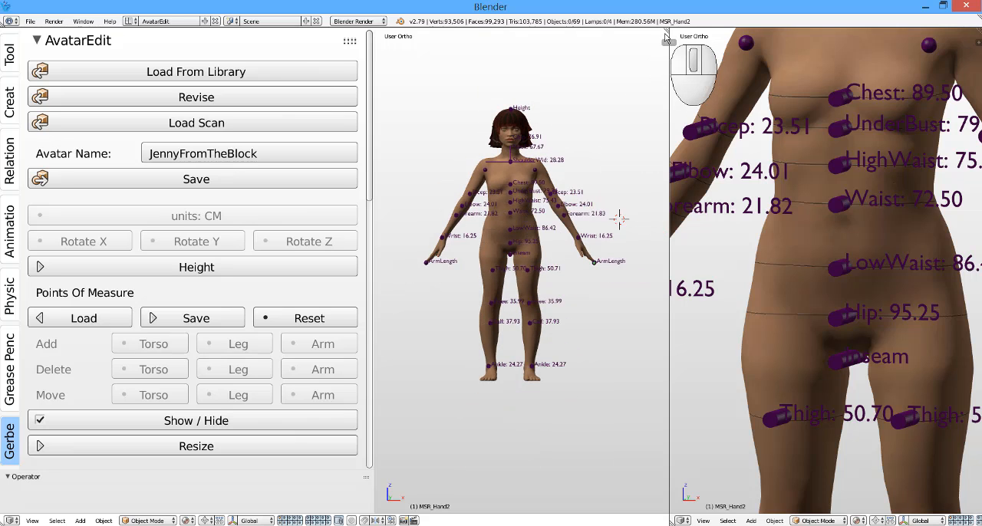
drag(667, 31, 610, 77)
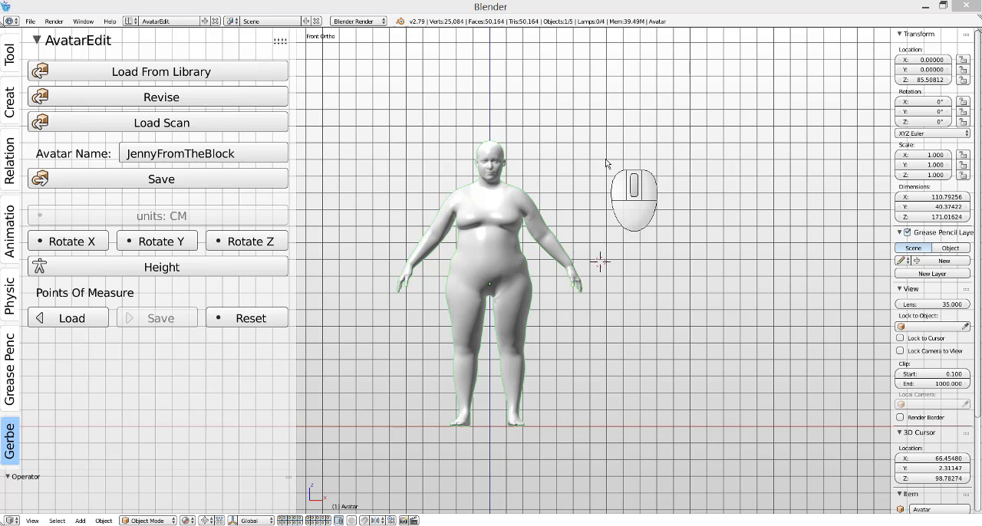
click(495, 263)
scroll(469, 269, up, 5)
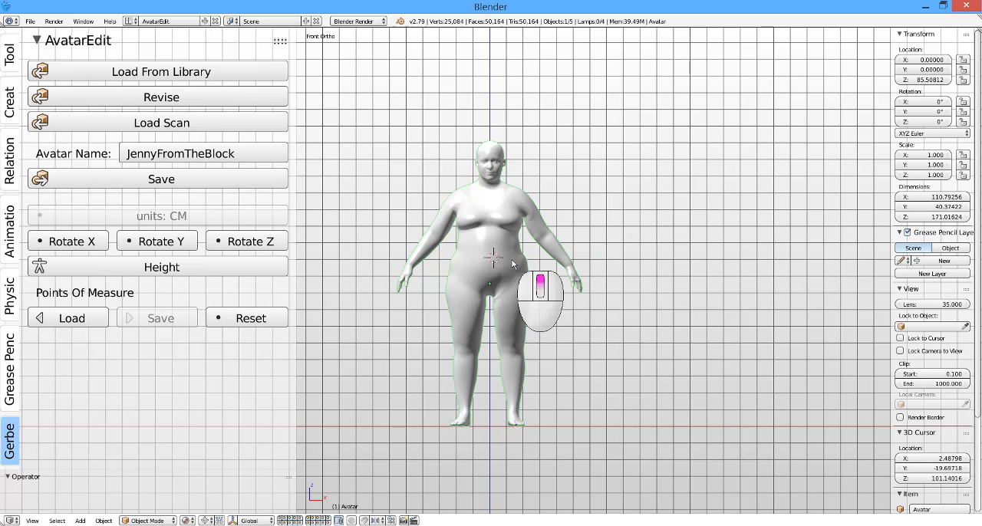
scroll(491, 291, down, 5)
middle_drag(496, 387, 415, 298)
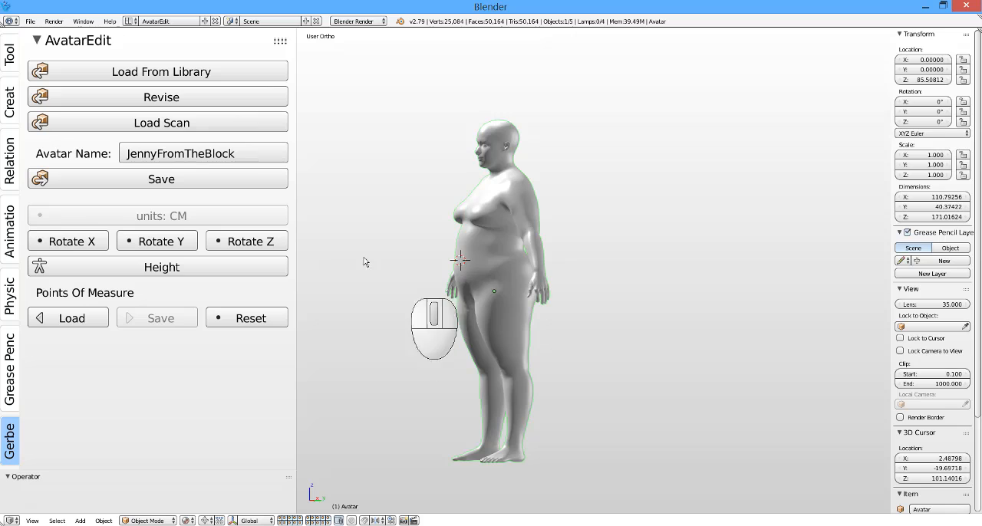
Step: Clear the avatar name and open the height and inseam settings of the scanned body
click(251, 154)
key(BackSpace)
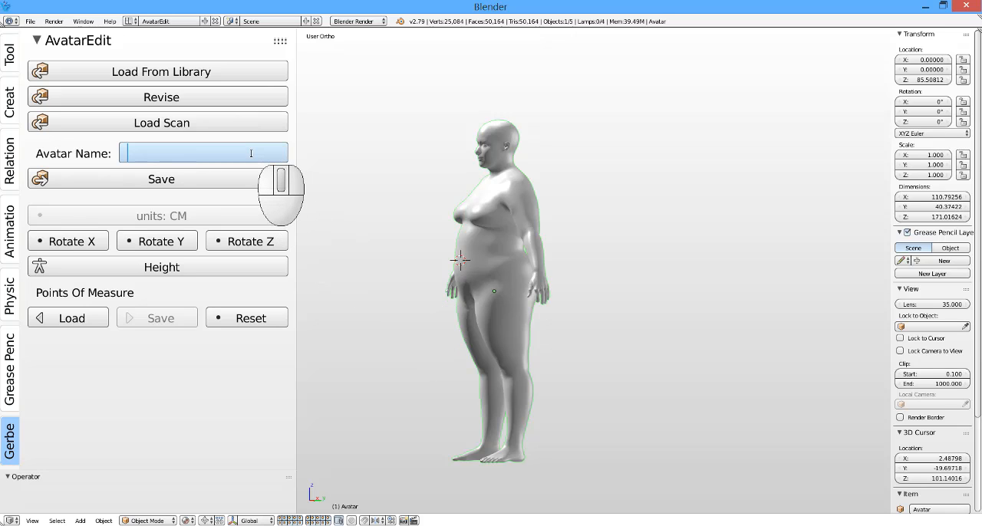
click(208, 290)
click(203, 272)
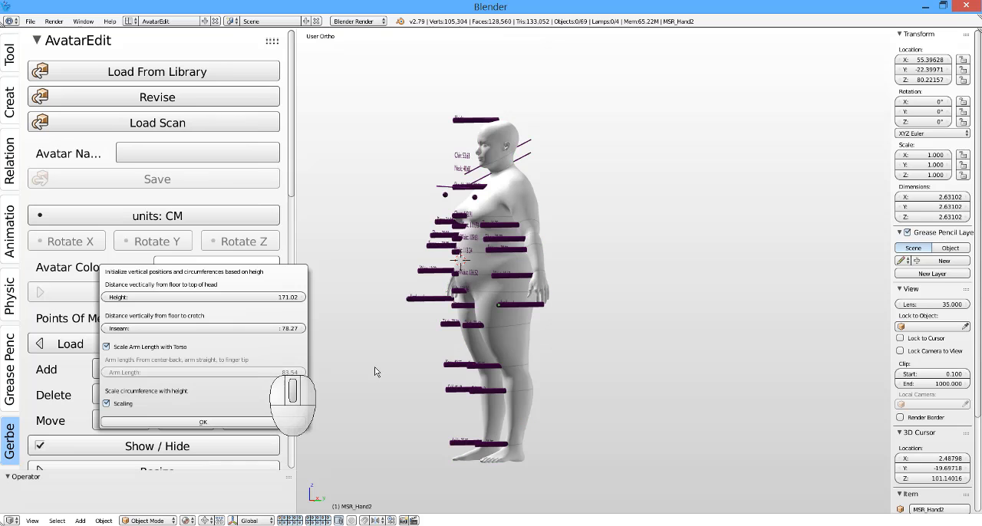
middle_click(514, 303)
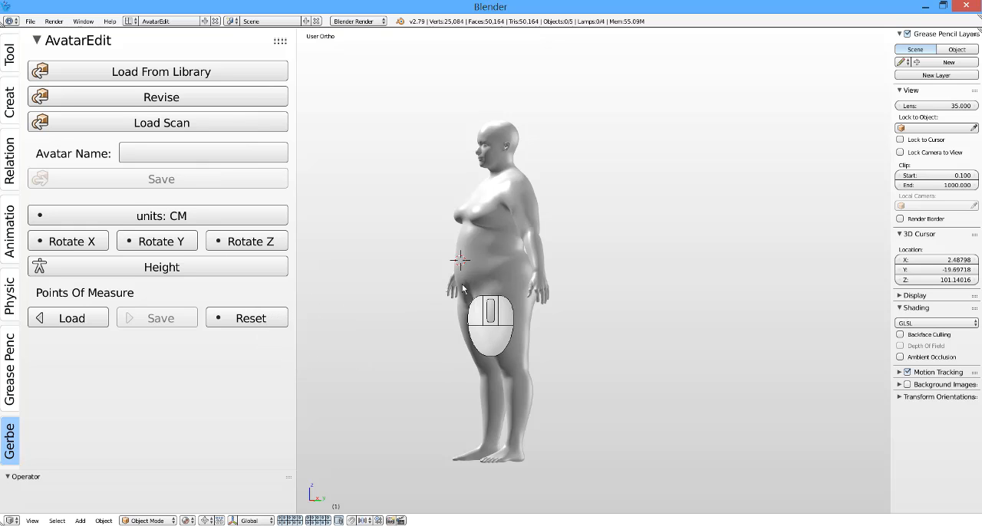
Step: Load the points of measure onto the scanned body and examine its torso measures and avatar color option
middle_drag(462, 288, 609, 276)
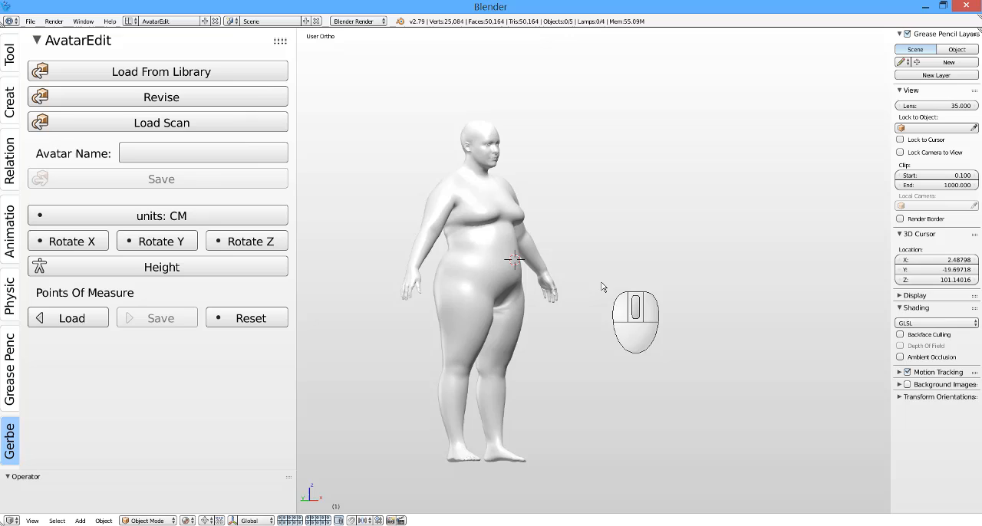
click(65, 316)
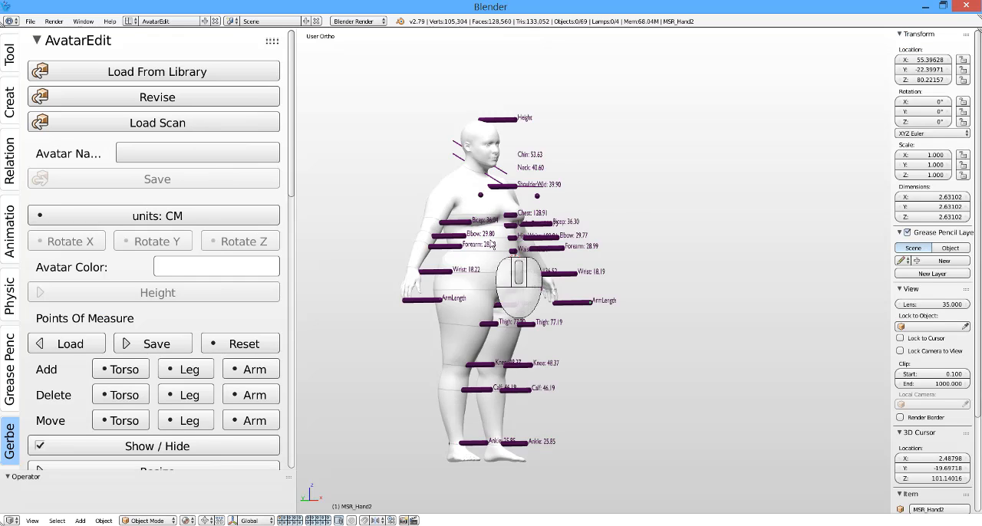
middle_drag(487, 253, 455, 296)
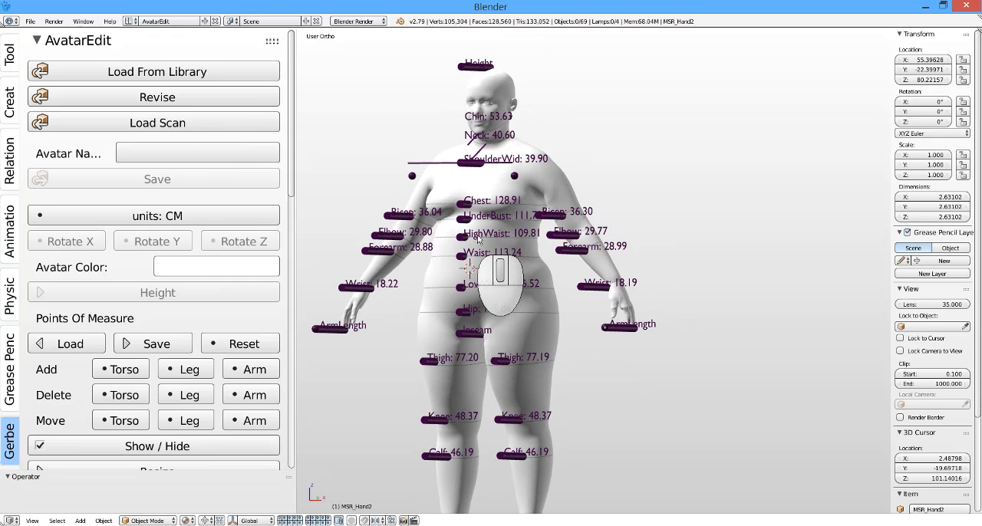
scroll(483, 242, up, 5)
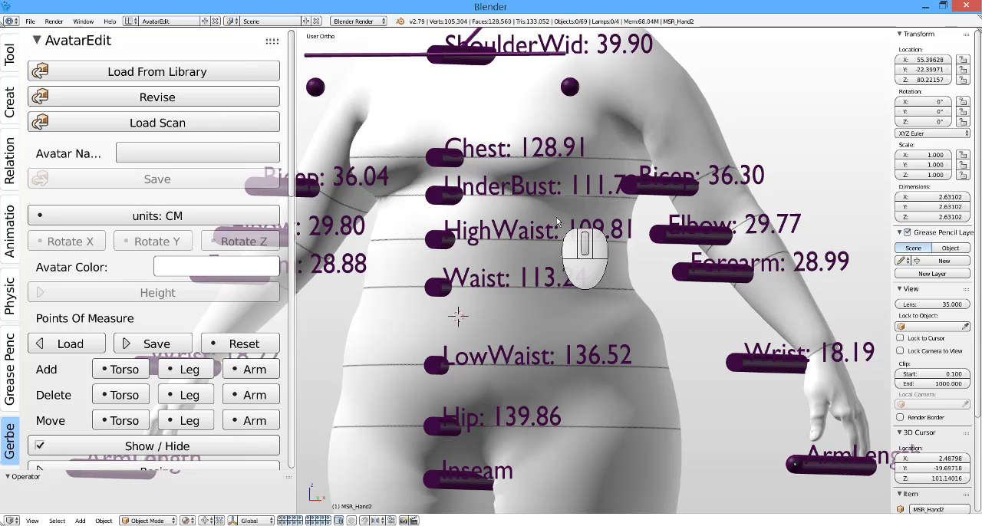
scroll(556, 217, down, 6)
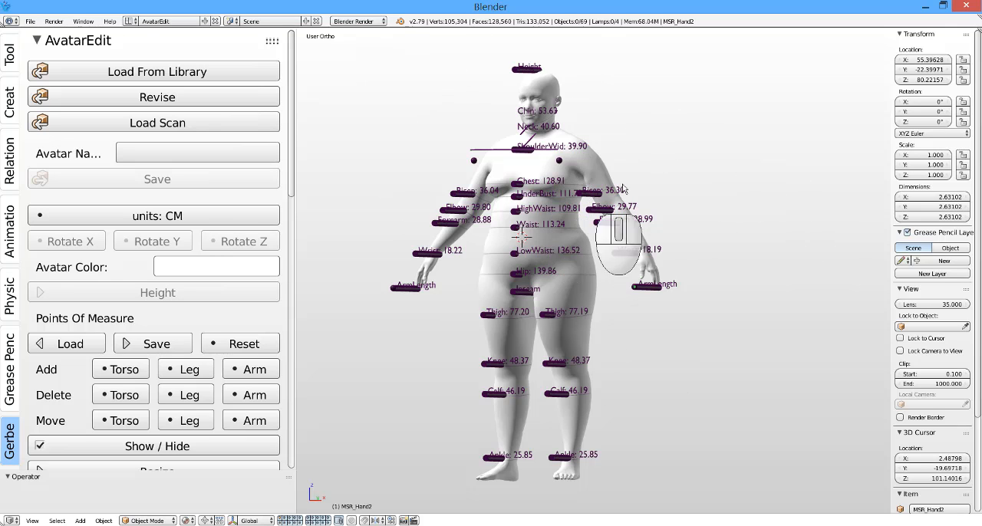
click(225, 266)
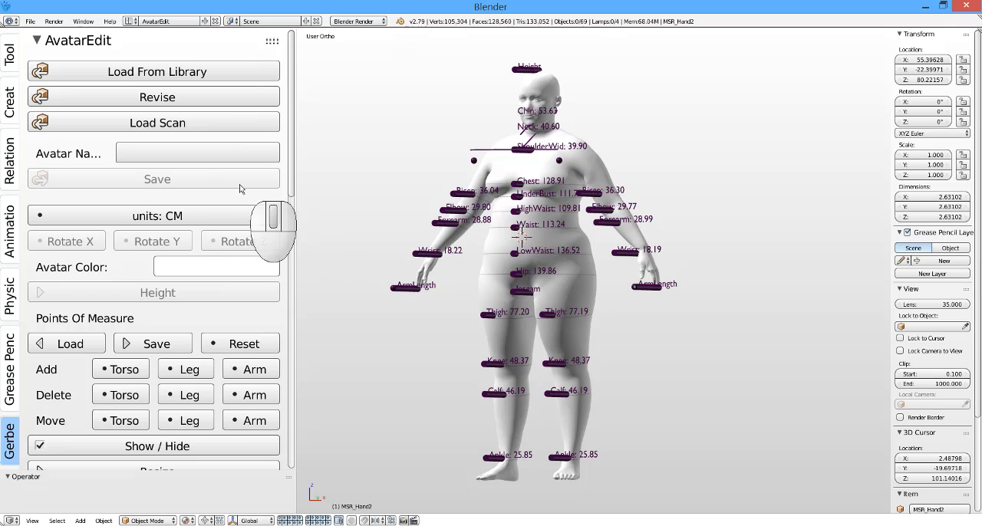
Step: Load the baby.obj avatar from the library and view it up close at a slight angle
click(222, 73)
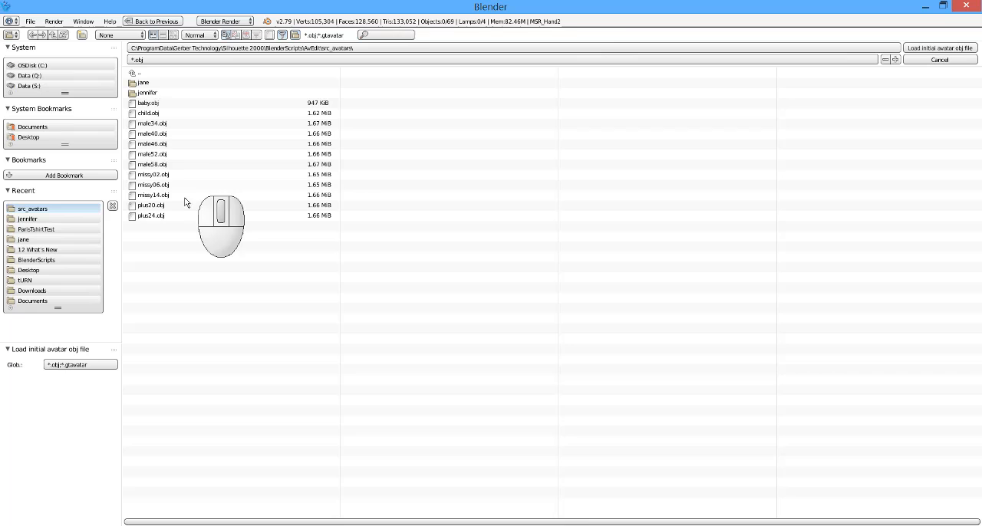
click(149, 102)
click(925, 49)
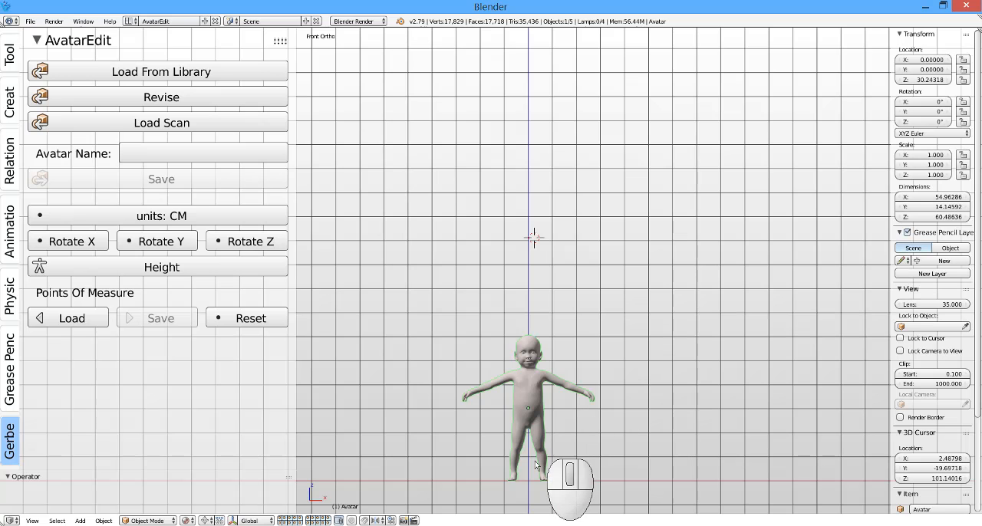
scroll(552, 472, up, 3)
scroll(503, 264, up, 1)
scroll(504, 265, down, 2)
scroll(510, 404, up, 4)
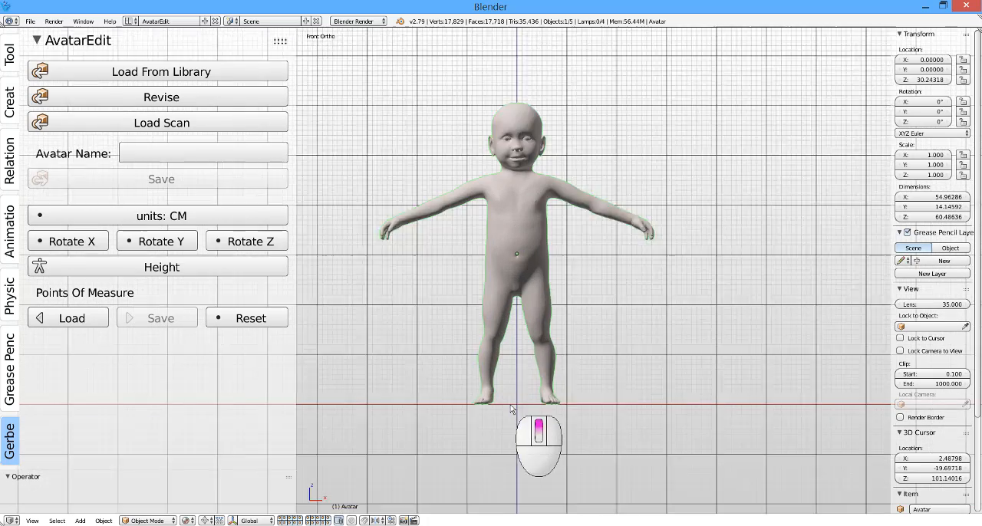
scroll(613, 311, down, 2)
middle_drag(643, 284, 605, 289)
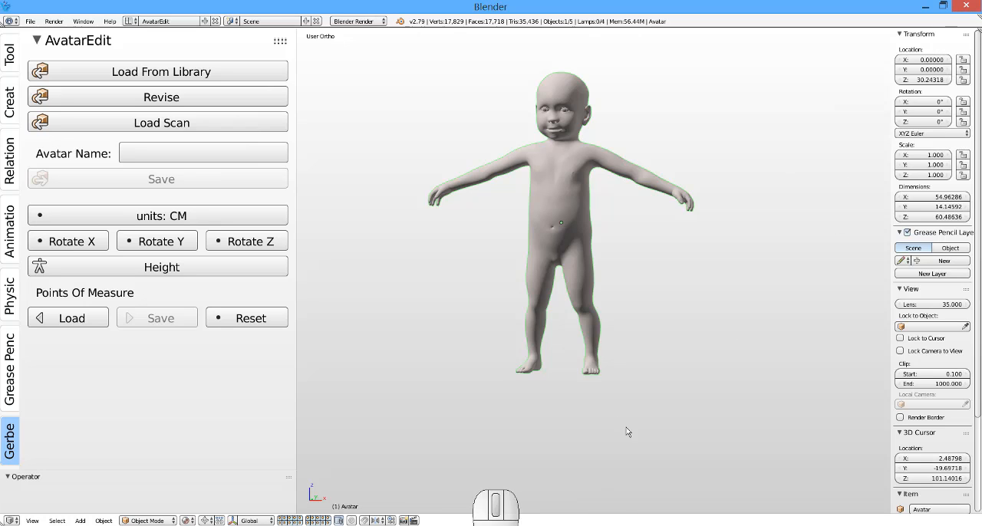
Step: Quit Blender without saving the changes and switch to Pattern Design with the COMPLETED-V-POLO model
click(976, 6)
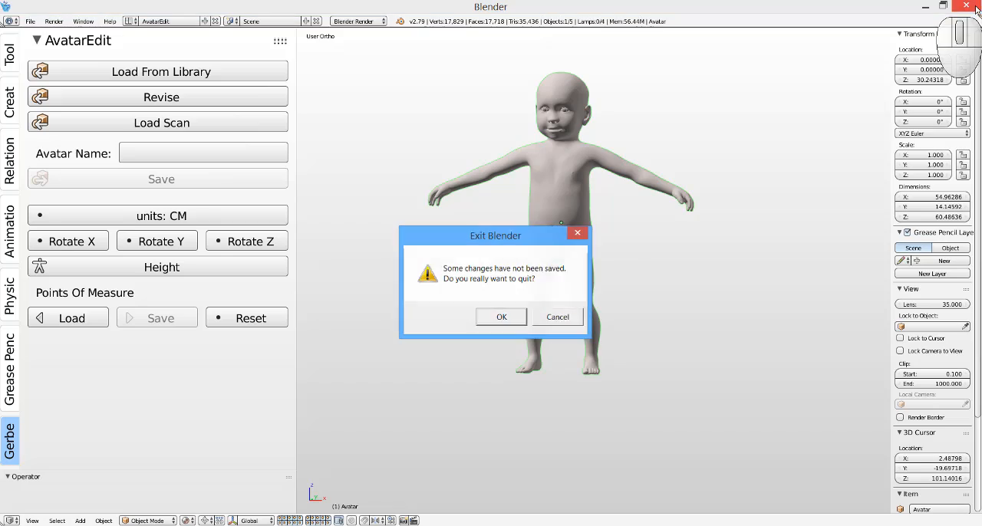
click(495, 316)
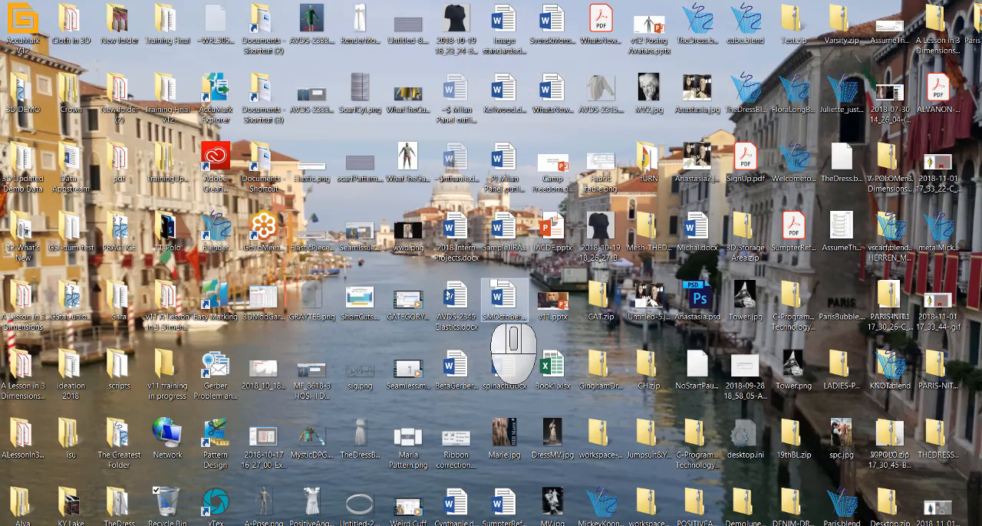
mouse_move(470, 522)
click(546, 489)
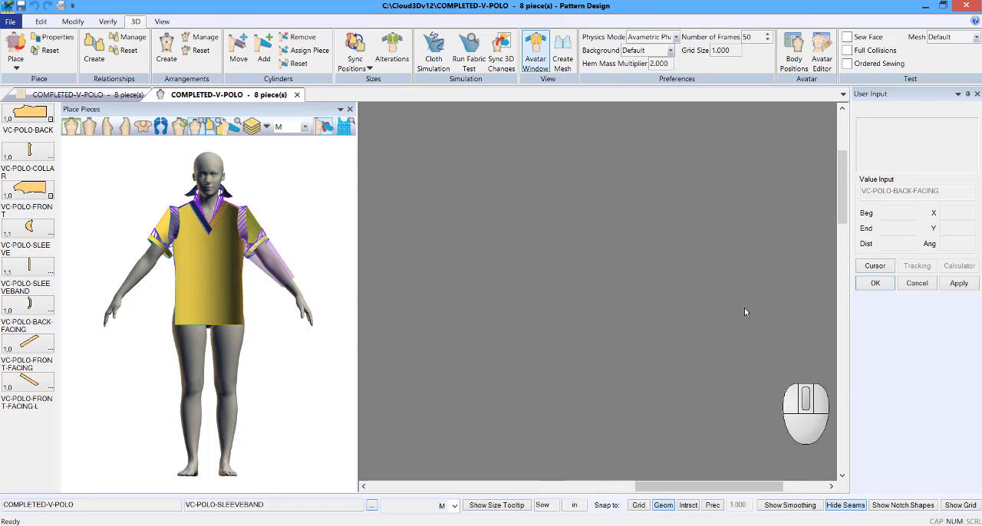
Step: Open the COMPLETED-V-POLO 3D garment info and set its avatar to JennyFromTheBlock.GtAvatar
right_click(704, 279)
click(768, 383)
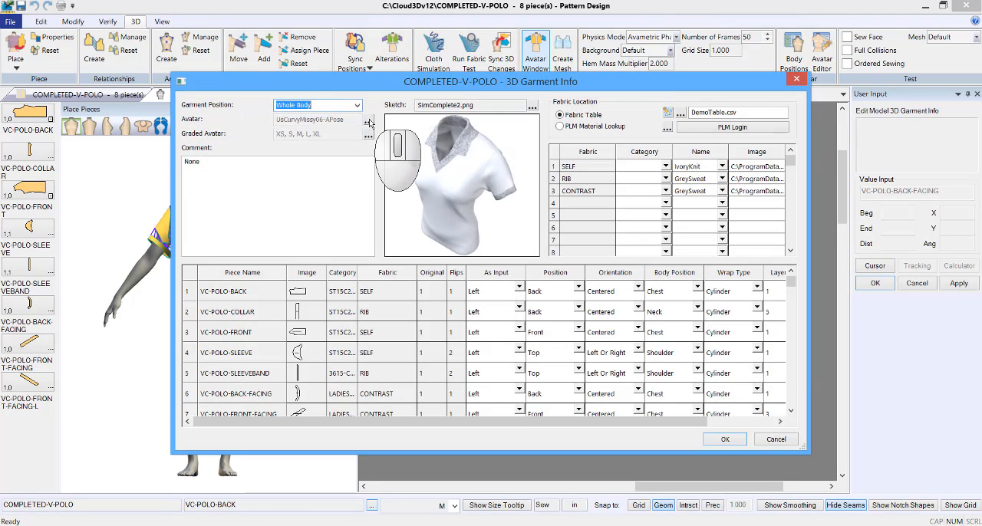
click(368, 122)
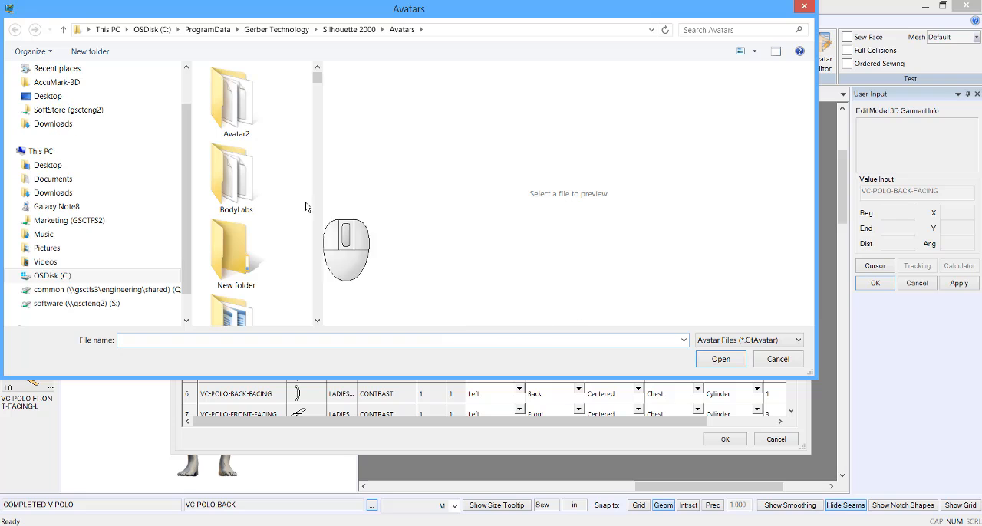
double_click(254, 178)
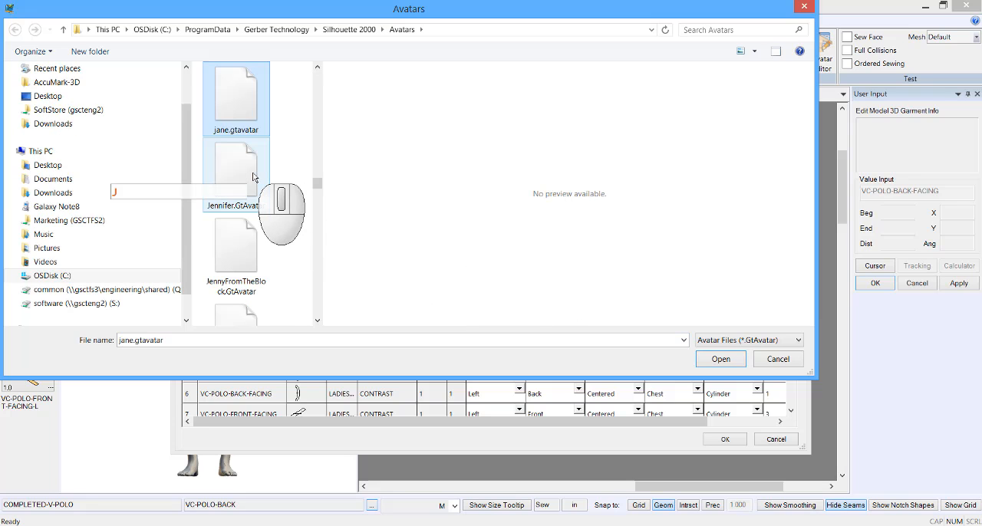
click(237, 253)
click(721, 359)
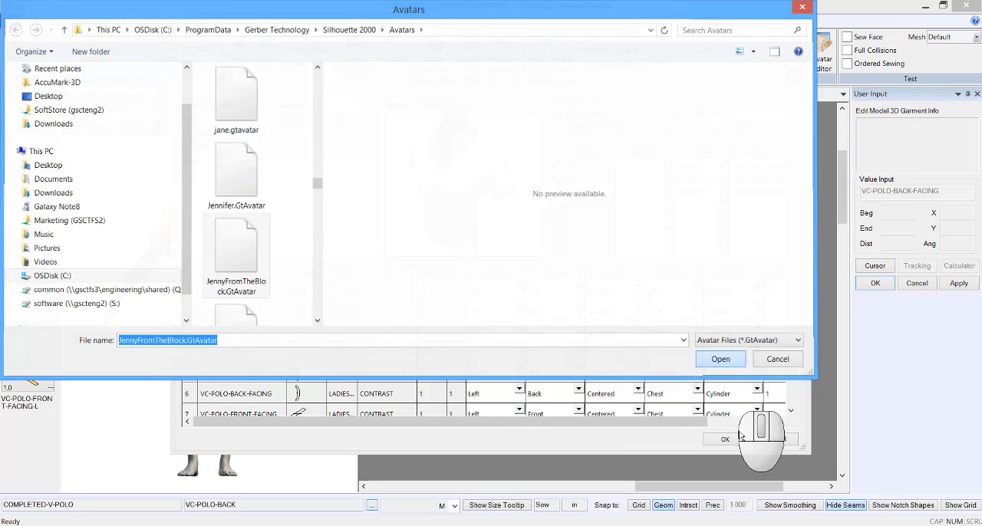
click(725, 500)
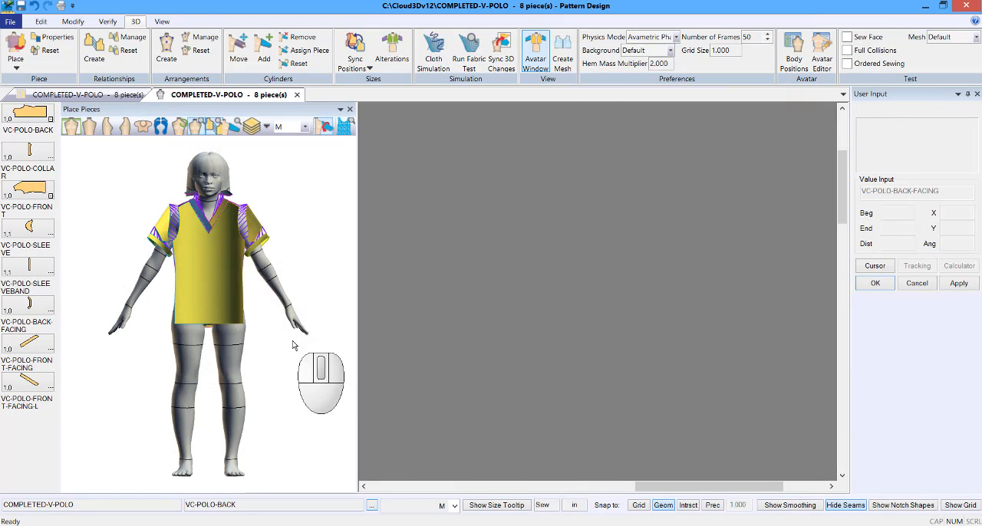
middle_drag(299, 338, 200, 270)
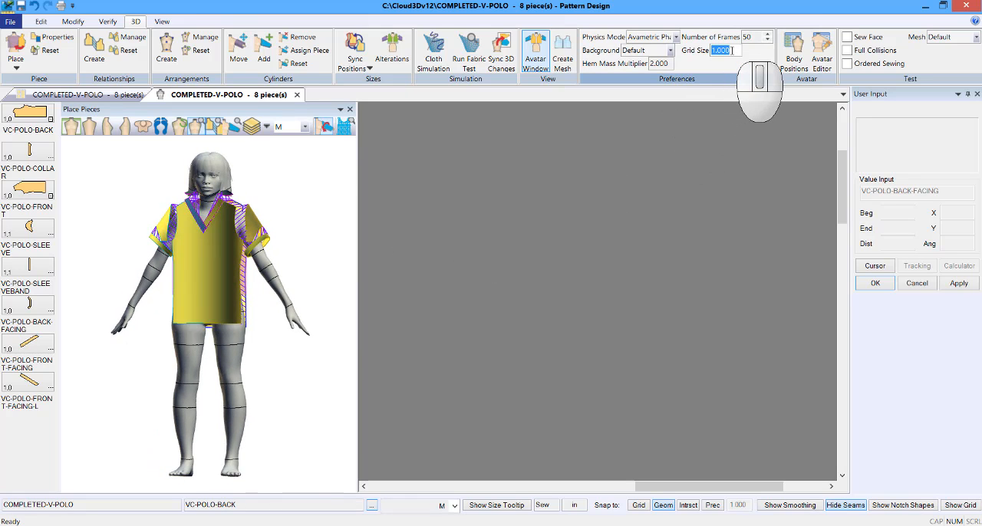
Step: Set the physics mode to Alternate and open the polo in the Blender cloth simulation
click(675, 37)
click(660, 70)
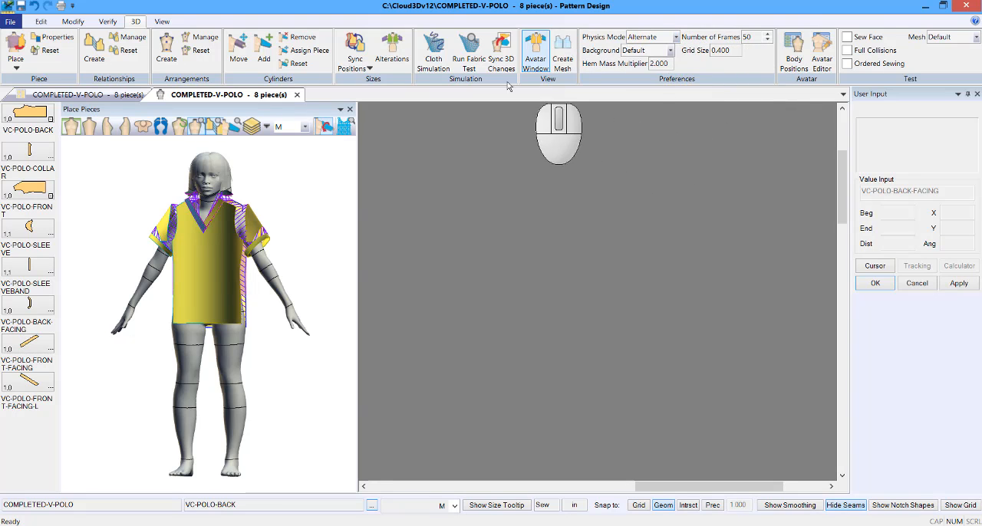
click(433, 55)
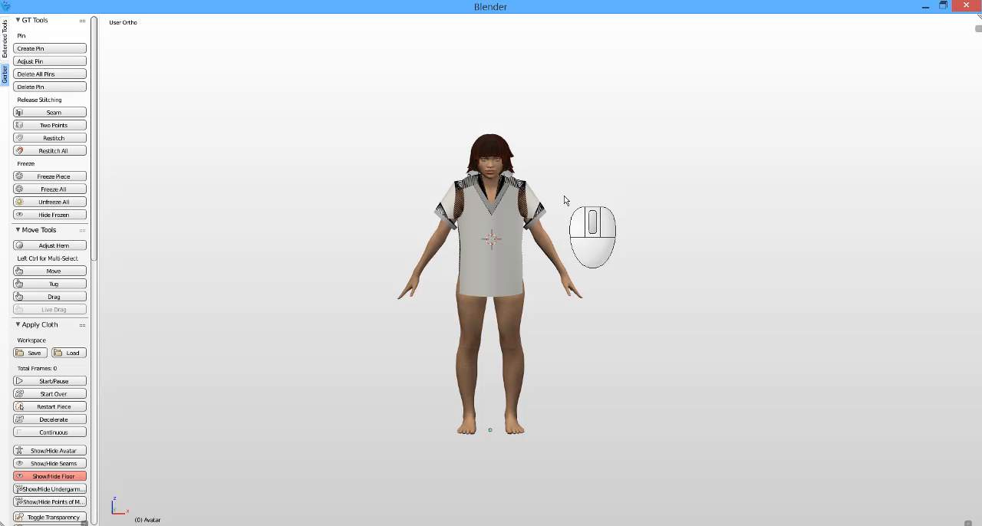
scroll(530, 246, up, 5)
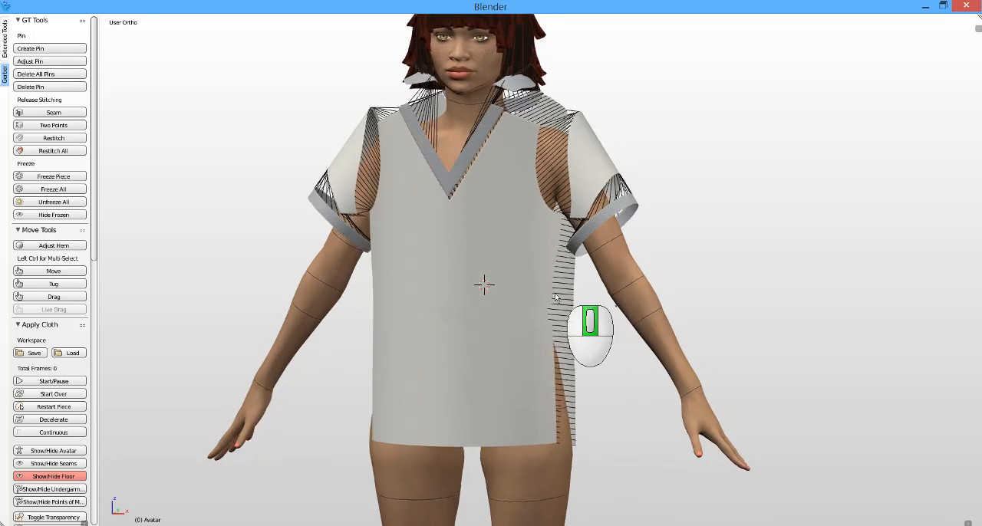
mouse_move(554, 293)
middle_down()
mouse_move(539, 292)
mouse_move(563, 299)
middle_up()
scroll(561, 295, up, 1)
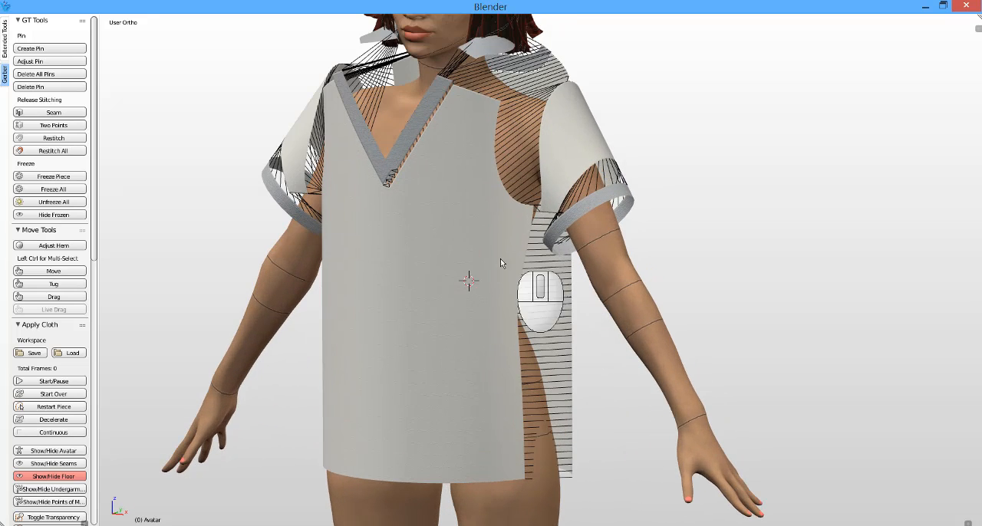
scroll(500, 263, down, 4)
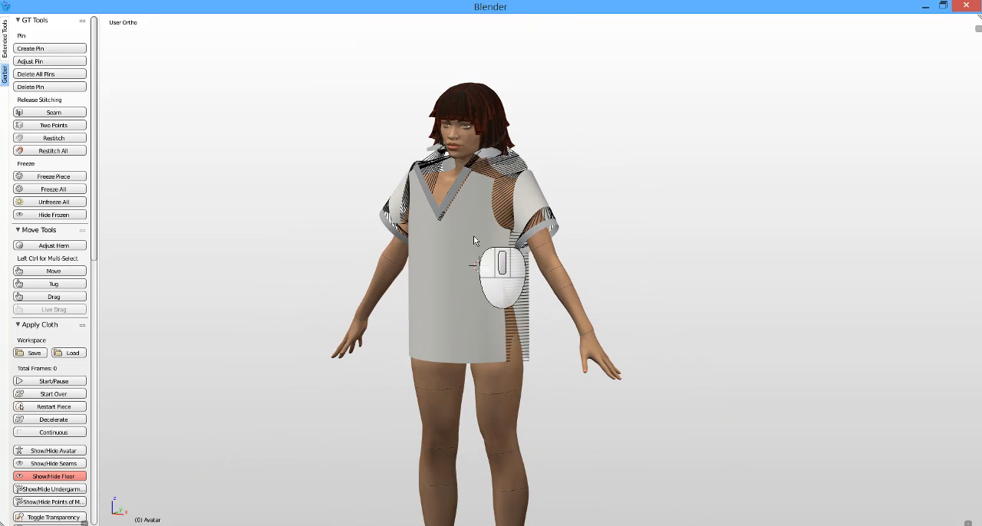
Step: Enlarge the text of the Gerber tools and widen their area until the full tool labels fit
click(76, 161)
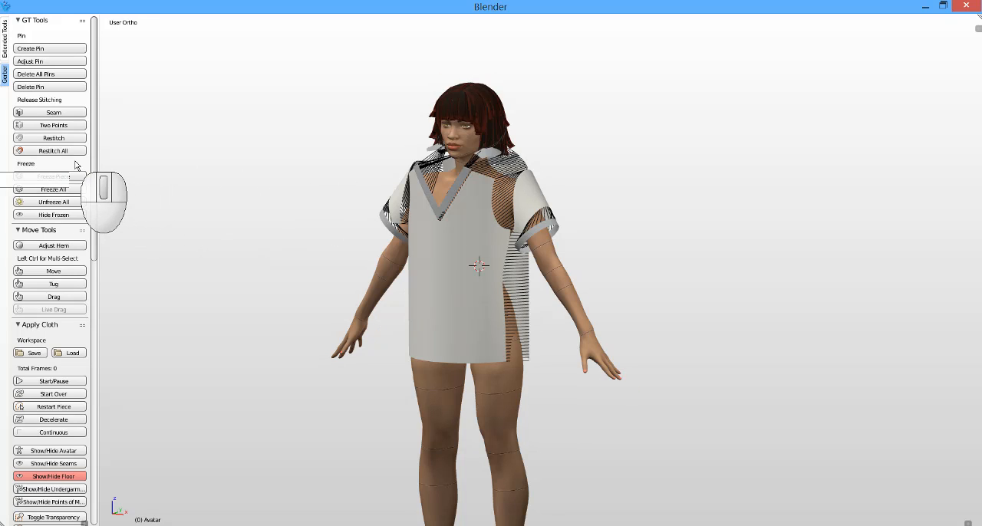
key(KP_5)
key(KP_5)
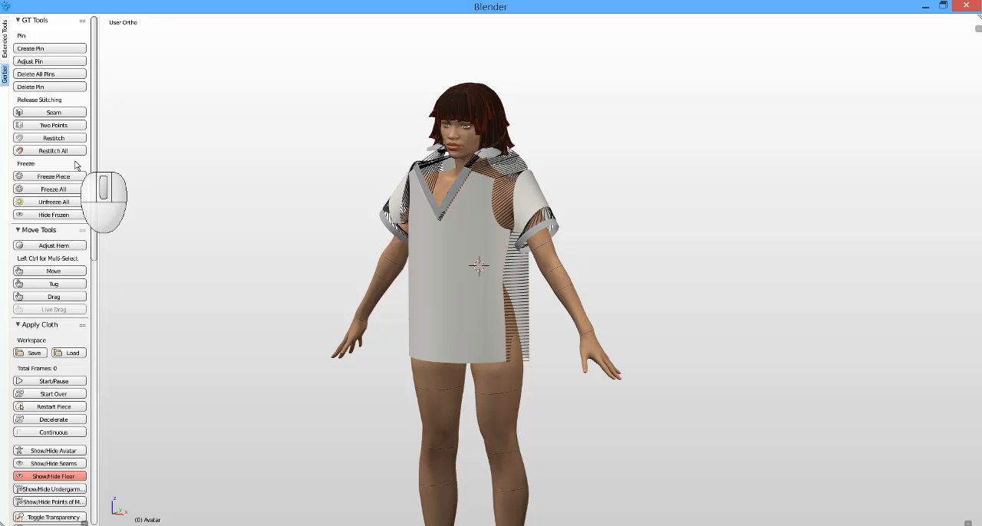
key(KP_Add)
key(KP_Add)
key(KP_Add)
key(KP_Add)
key(KP_Add)
key(KP_Add)
key(KP_Add)
key(KP_Add)
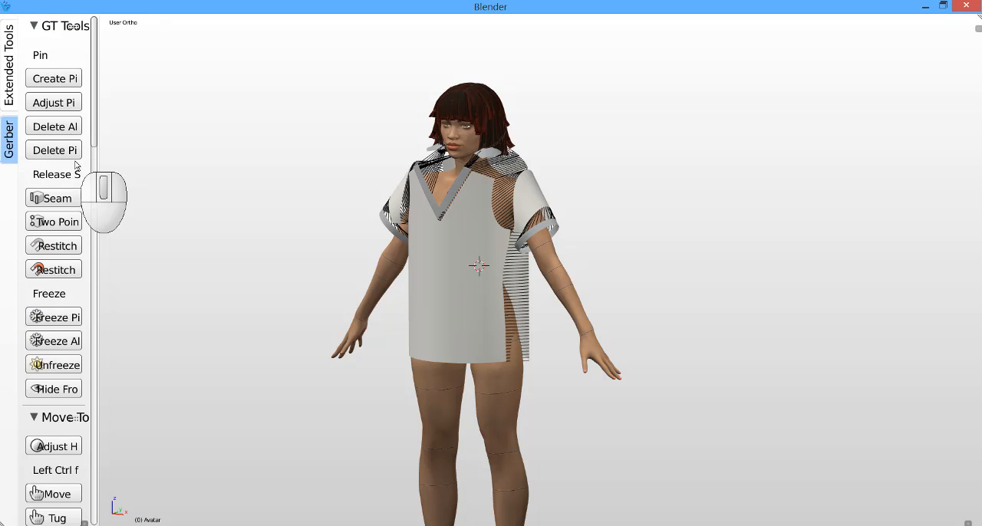
key(KP_Add)
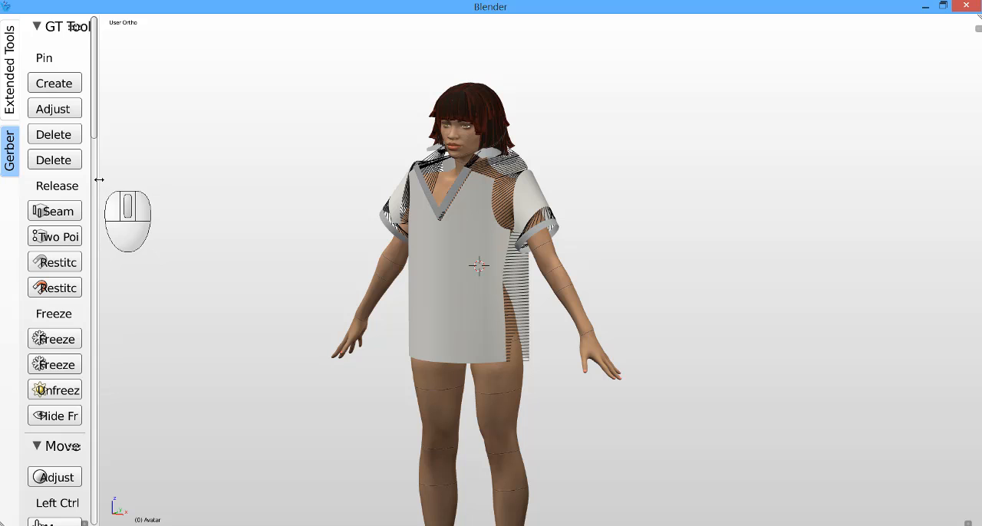
drag(99, 179, 264, 185)
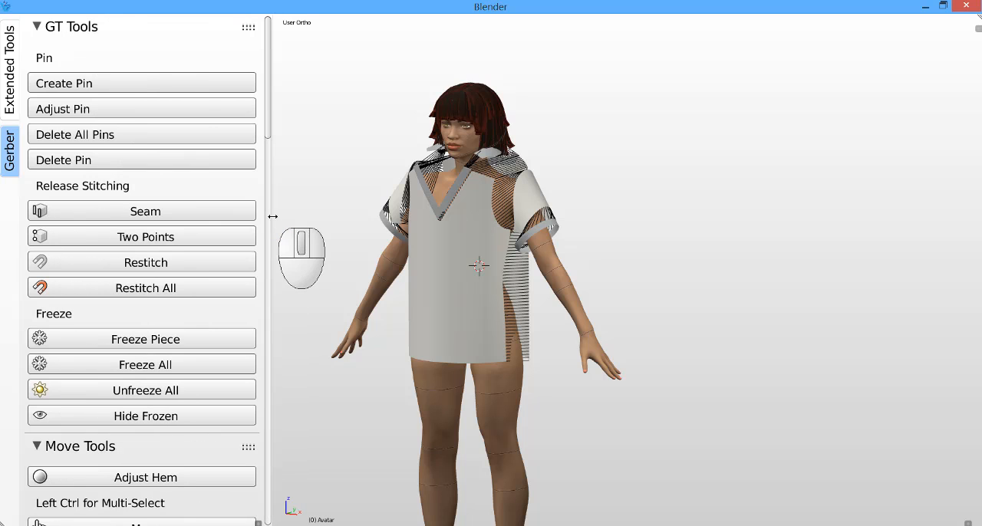
Step: Freeze the collar piece and run the simulation so the rest of the polo drapes on the avatar
click(217, 341)
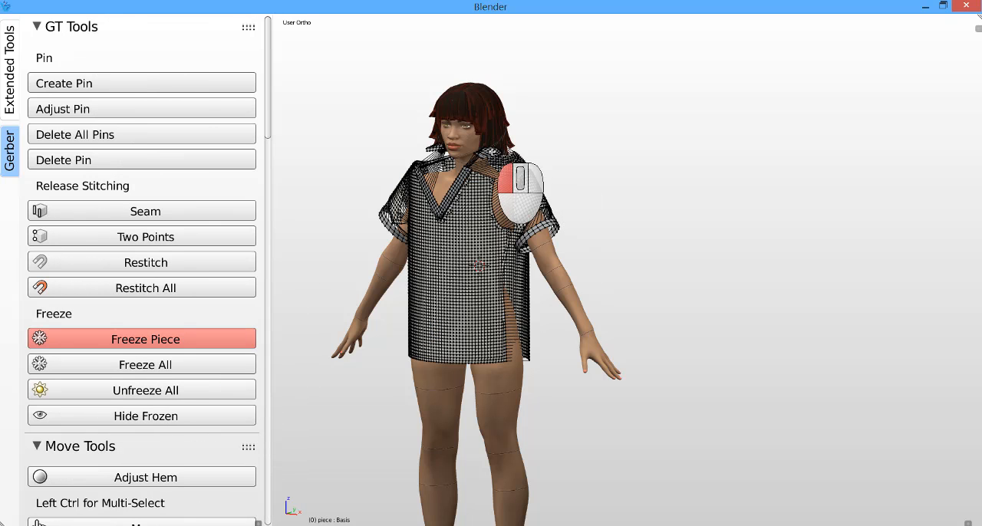
click(493, 154)
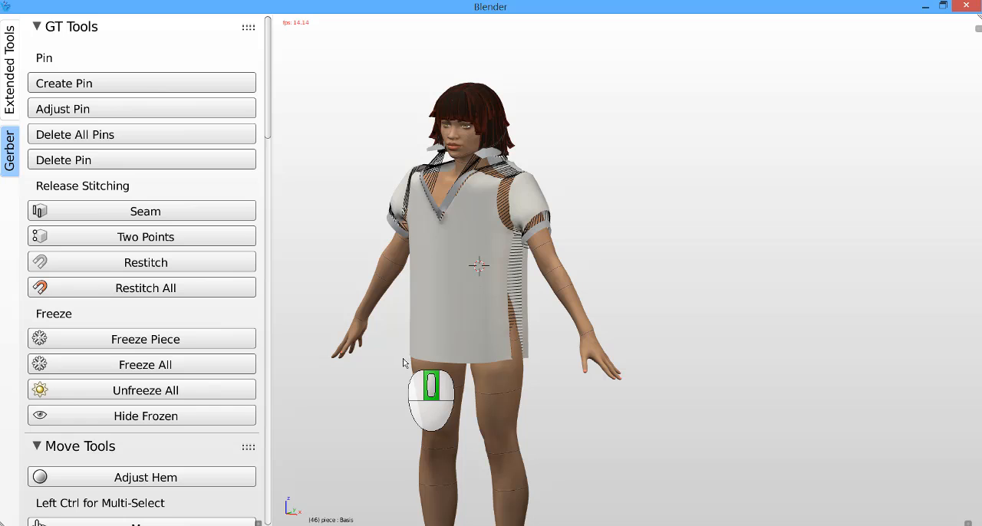
middle_drag(403, 358, 449, 357)
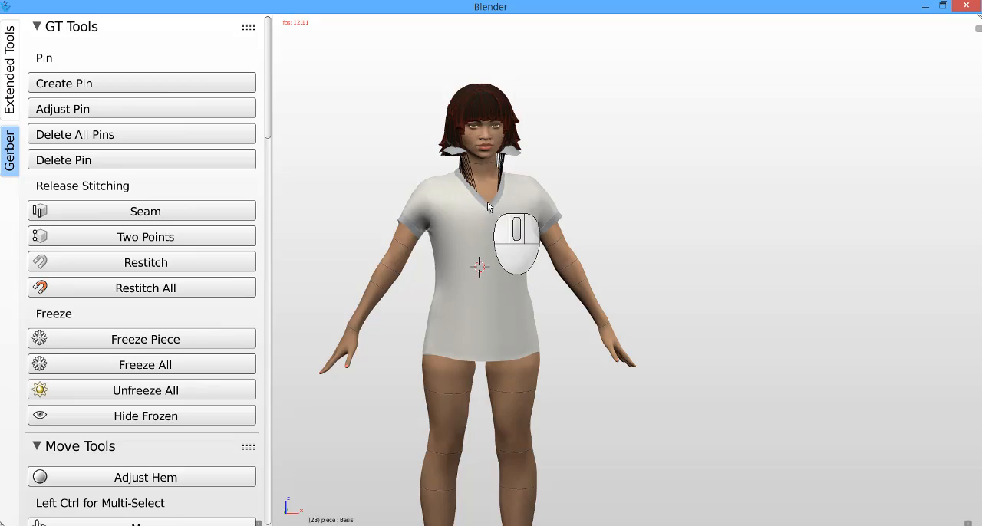
Step: Examine the fabric texture of the sleeve and sleeve band up close and the draped polo from an angle
scroll(406, 224, up, 6)
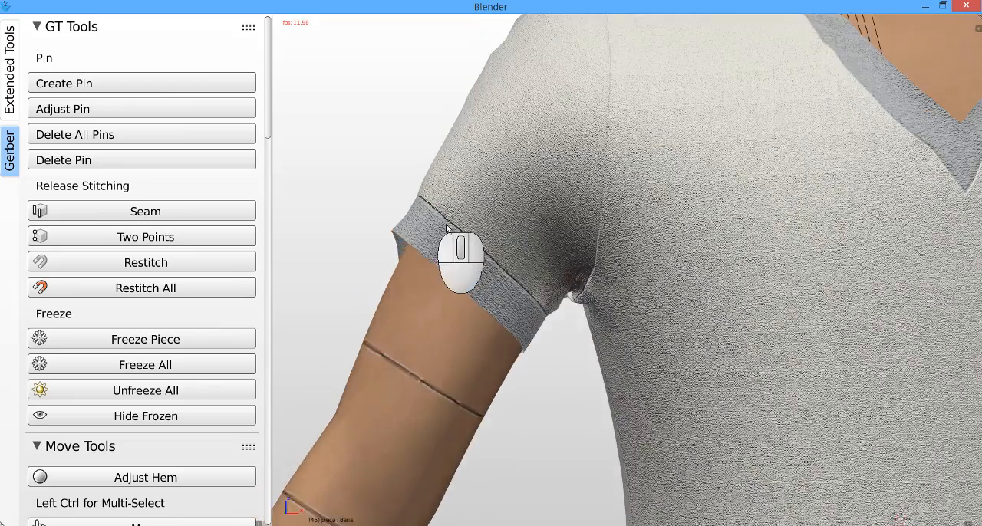
scroll(506, 247, up, 5)
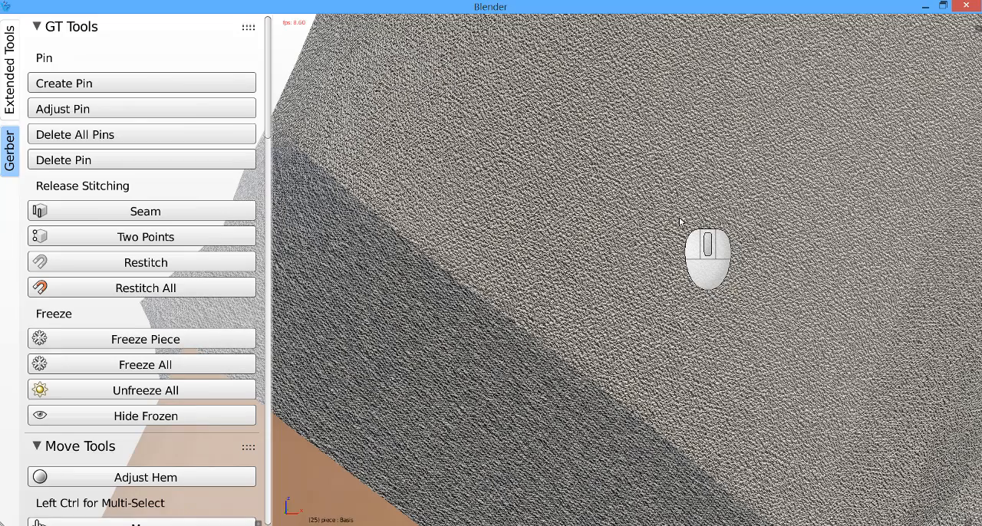
scroll(564, 197, down, 5)
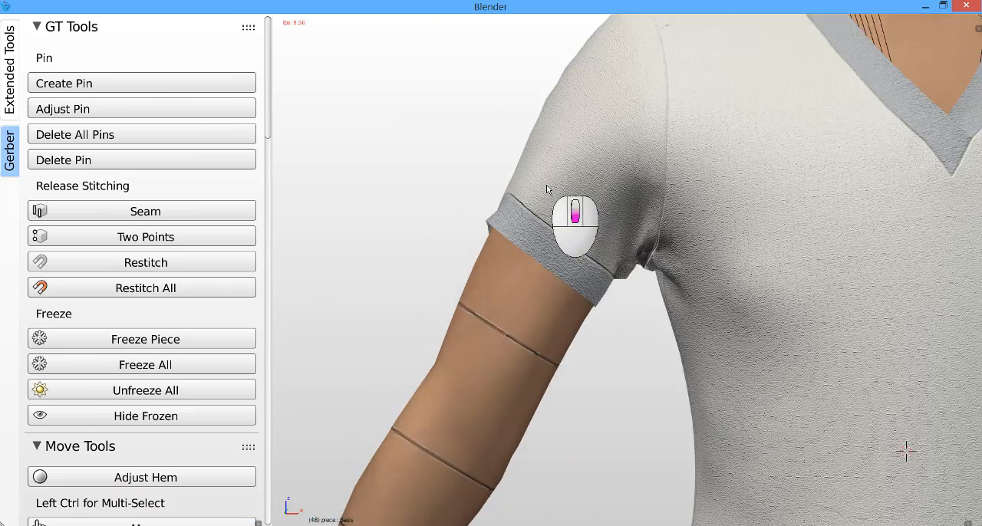
scroll(546, 185, down, 5)
middle_drag(560, 178, 604, 237)
scroll(594, 158, up, 3)
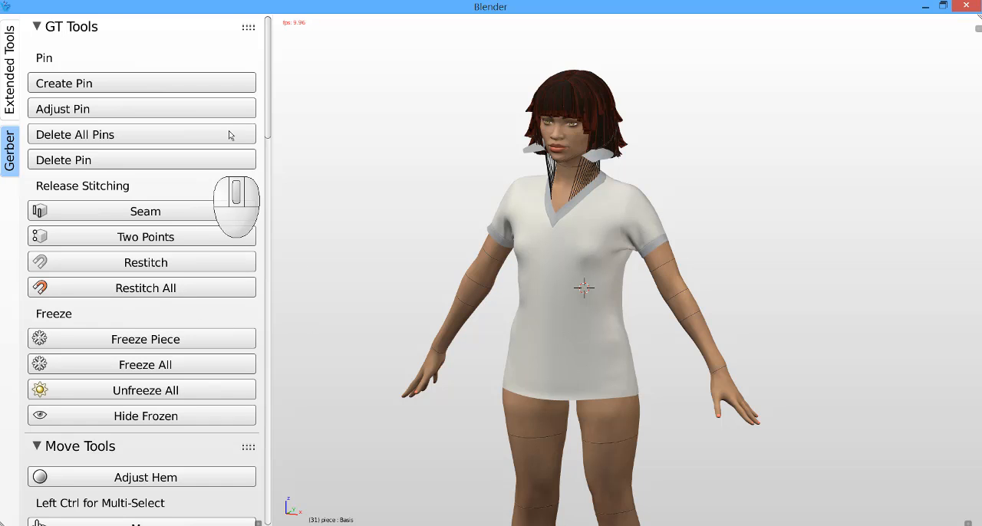
Step: Turn off the display of the points of measure on the avatar
drag(267, 92, 253, 277)
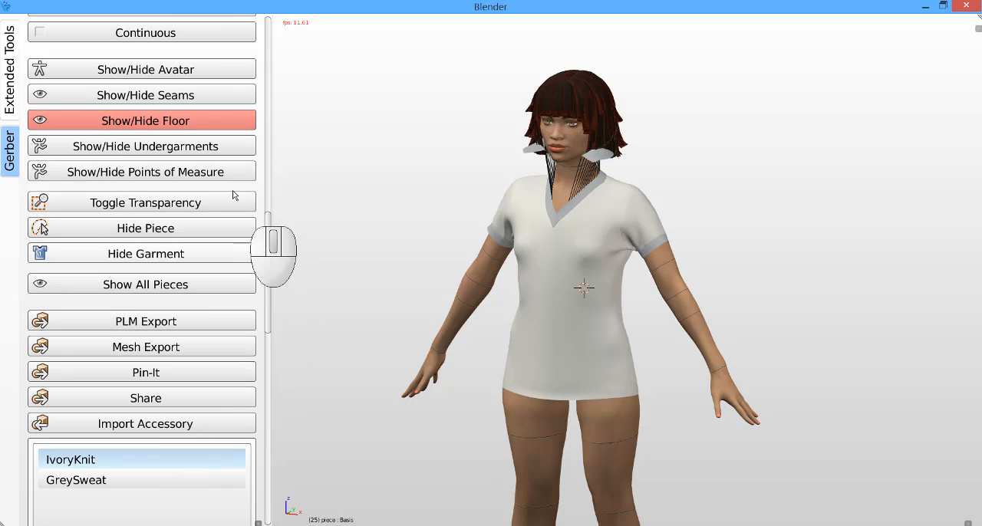
click(192, 174)
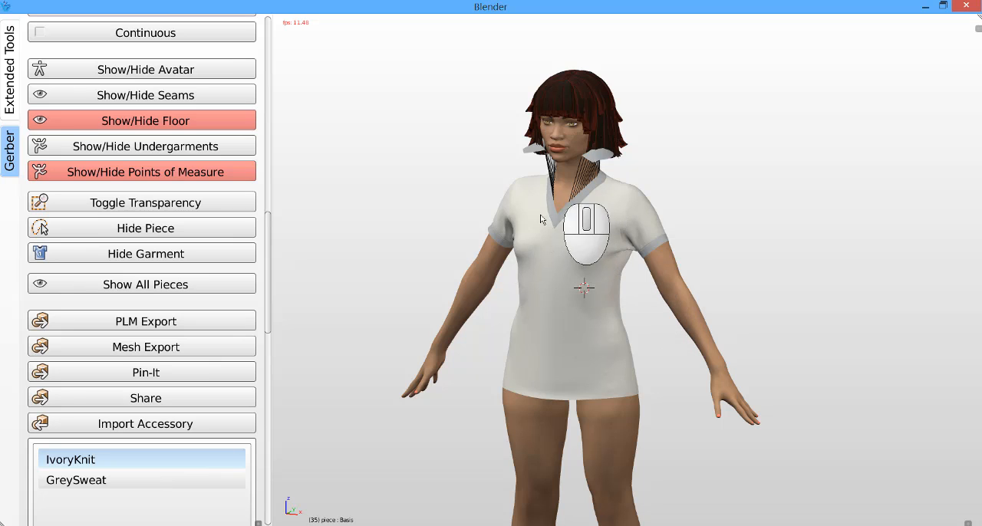
click(584, 288)
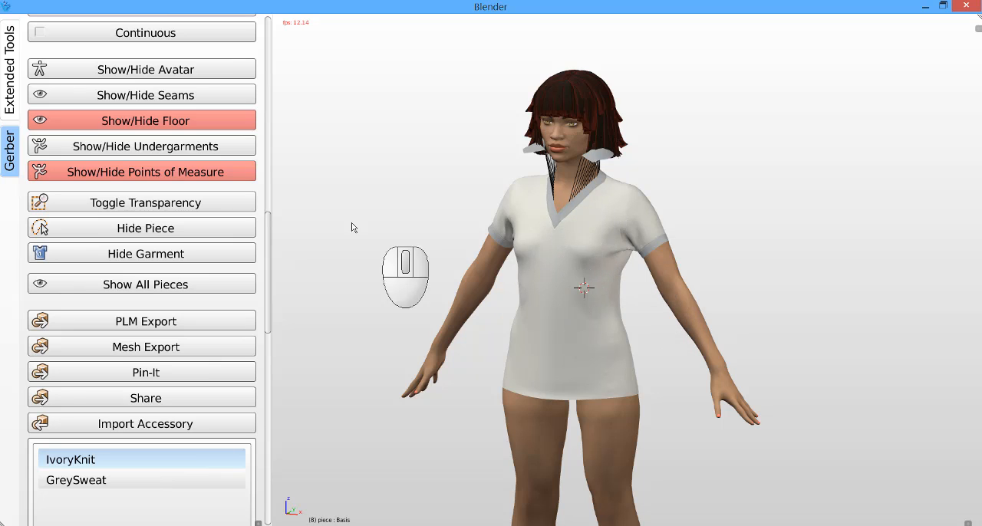
Step: Reposition the frozen collar around the avatar's neck with the Move tool and unfreeze all pieces
drag(271, 227, 268, 74)
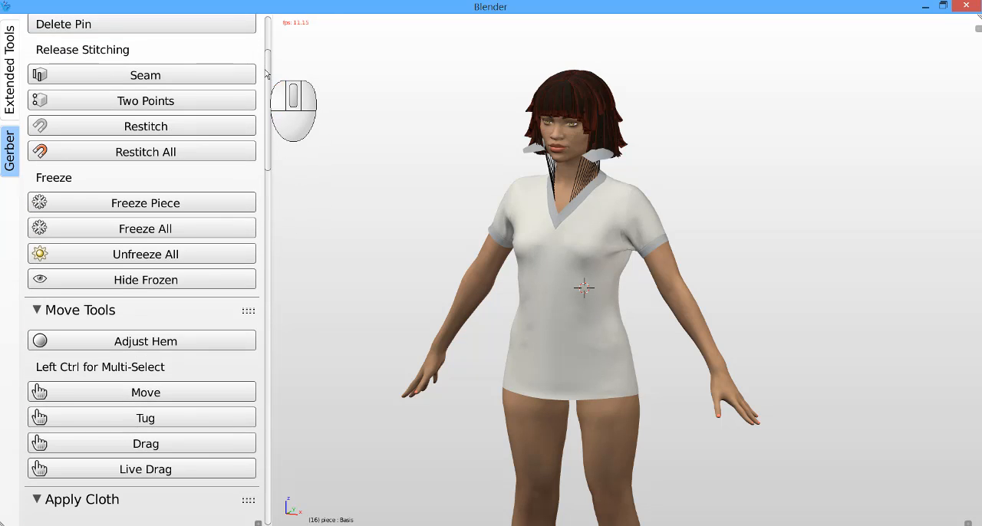
click(192, 392)
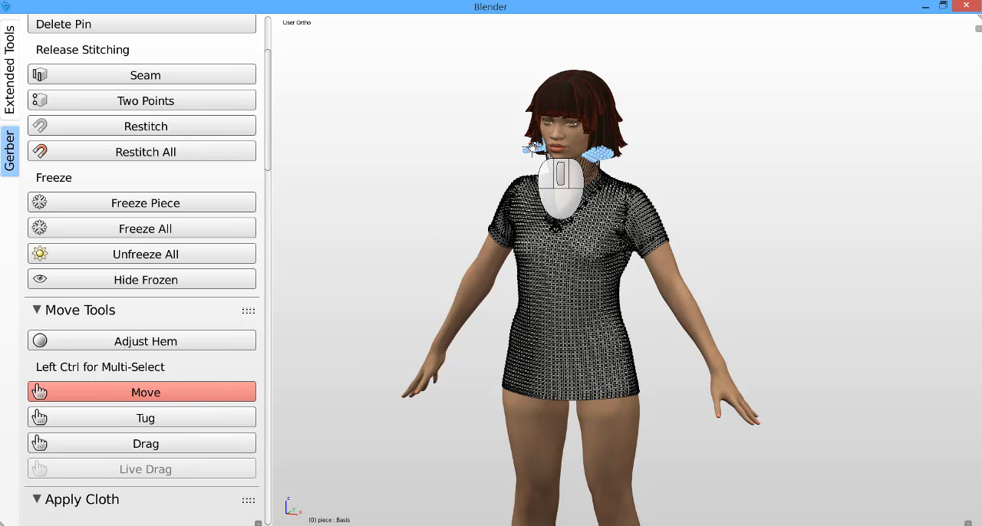
drag(533, 148, 392, 192)
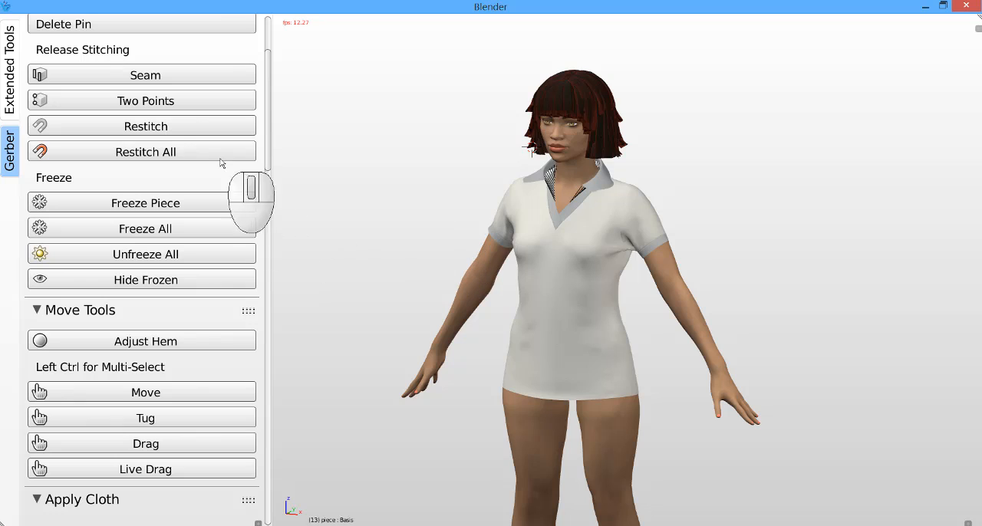
click(182, 254)
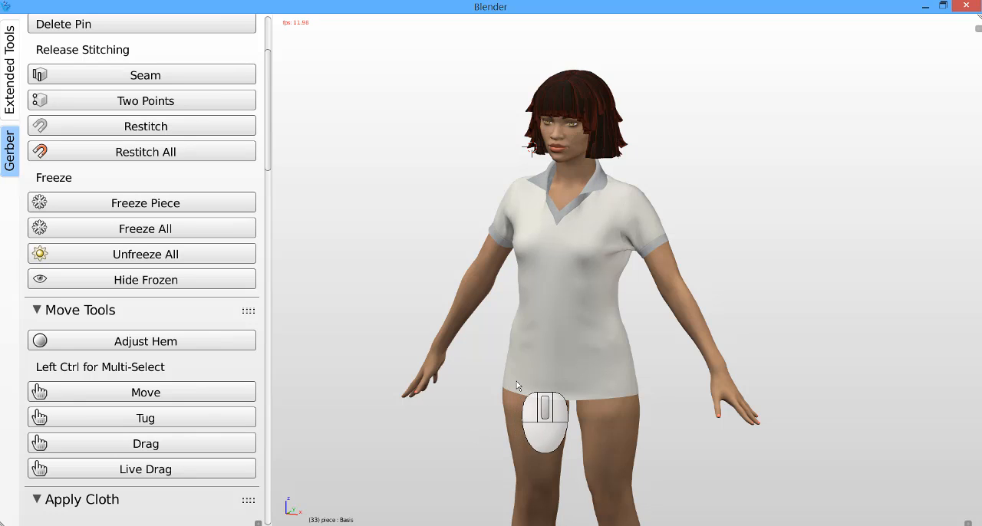
Step: Switch to a perspective view and examine the draped polo on the full avatar from several angles, along with the Apply Cloth controls
middle_drag(517, 381, 537, 381)
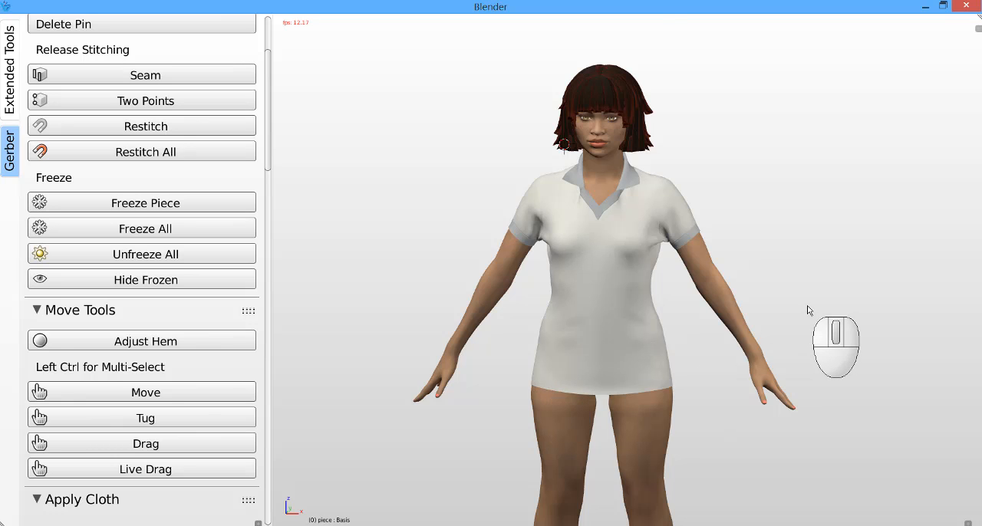
key(KP_5)
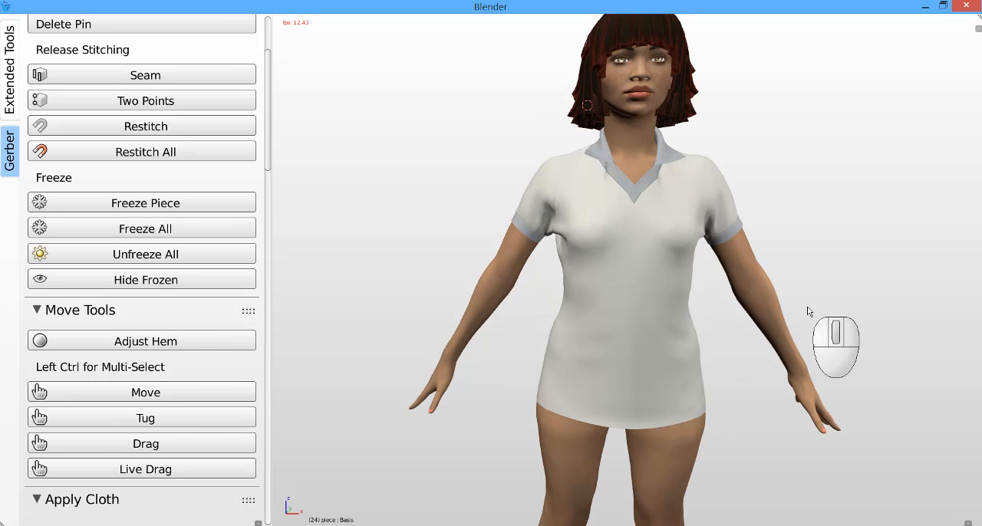
middle_drag(807, 310, 761, 310)
scroll(636, 257, down, 2)
middle_drag(636, 256, 656, 326)
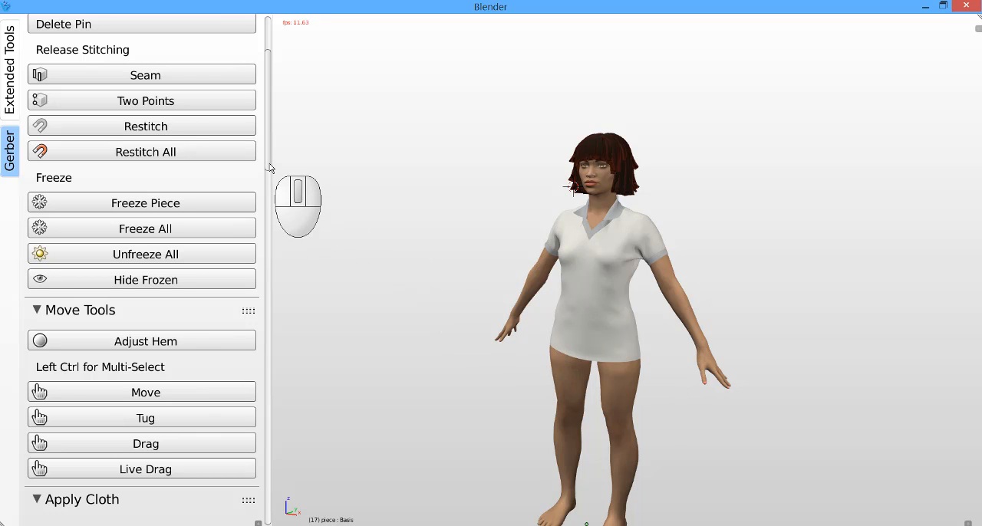
drag(268, 169, 266, 220)
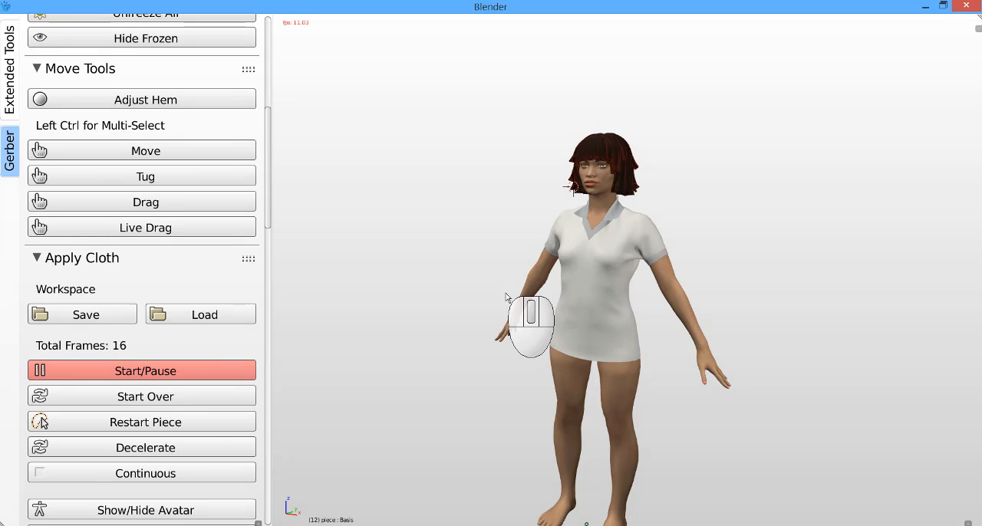
shift+middle_drag(531, 317, 516, 254)
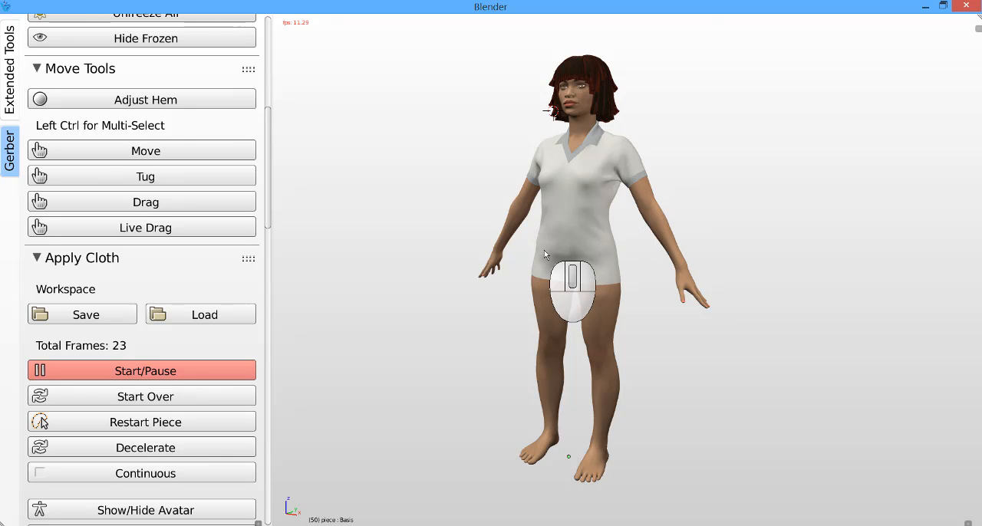
Step: Pause the cloth simulation and examine the back and sleeves of the draped polo up close
click(210, 369)
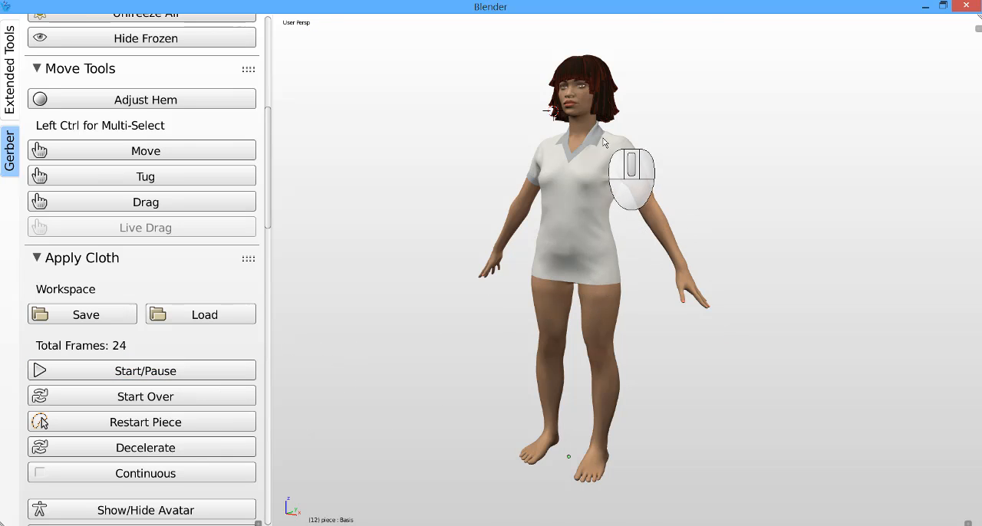
scroll(637, 215, up, 4)
middle_drag(640, 215, 471, 224)
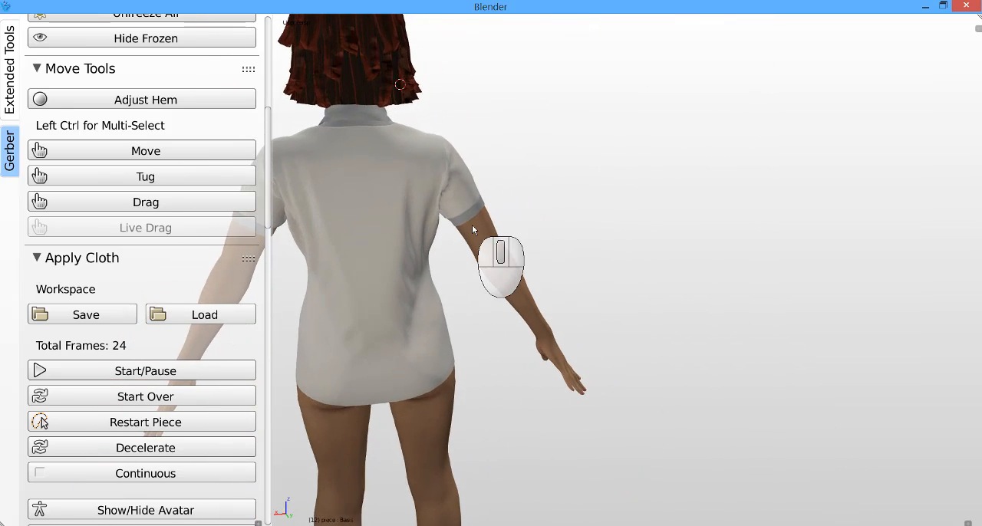
scroll(406, 234, down, 2)
scroll(406, 233, up, 3)
scroll(495, 200, down, 4)
scroll(441, 208, up, 3)
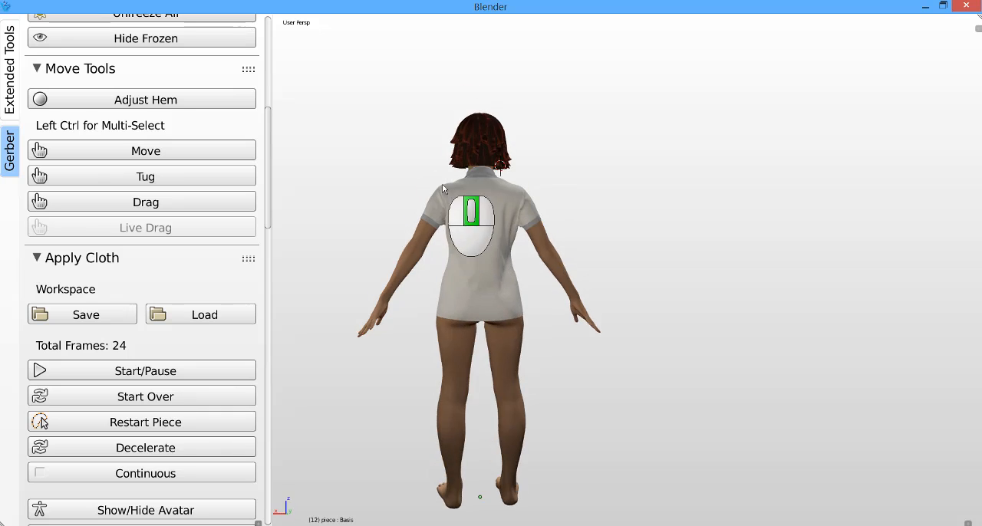
scroll(442, 209, up, 4)
scroll(720, 225, down, 2)
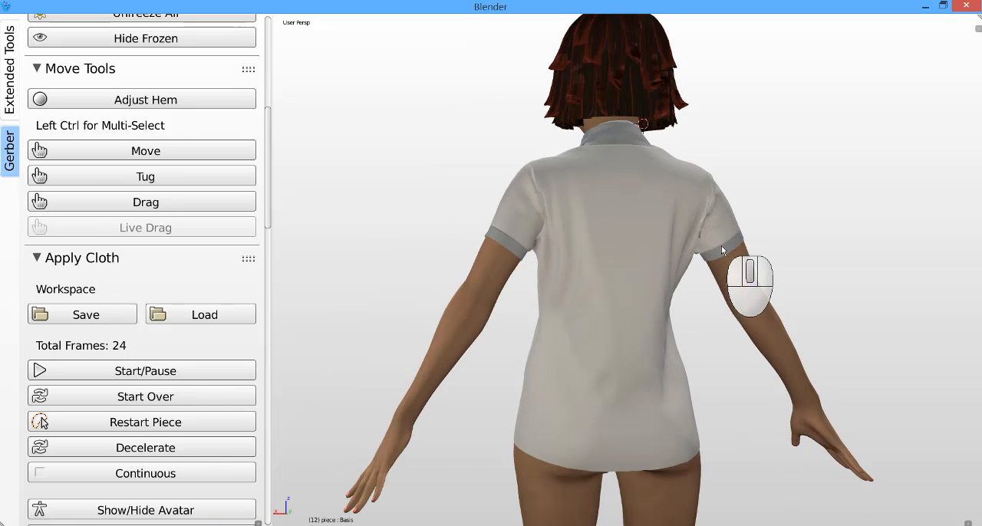
middle_drag(721, 245, 713, 256)
scroll(419, 192, down, 3)
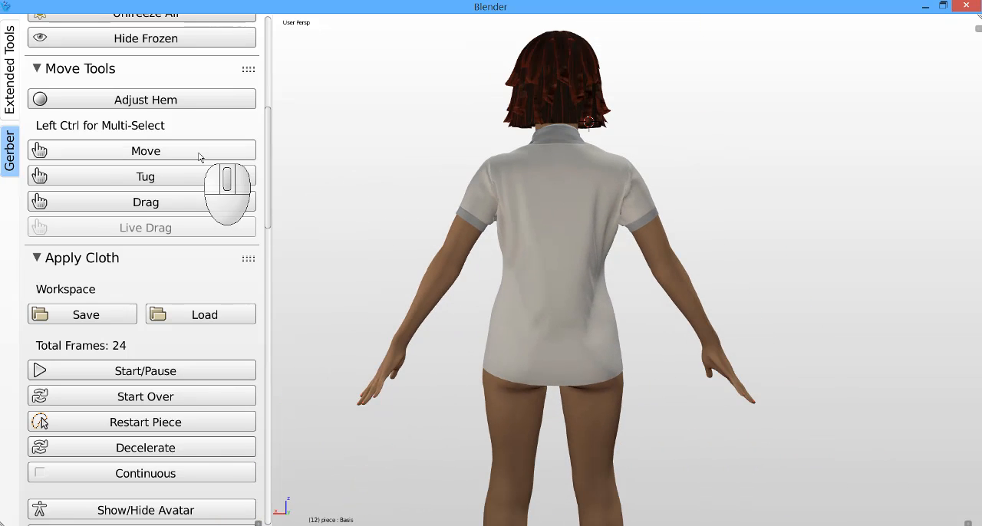
Step: Shift both sleeves and their sleeve bands outward along the avatar's arms with the Move tool
click(199, 152)
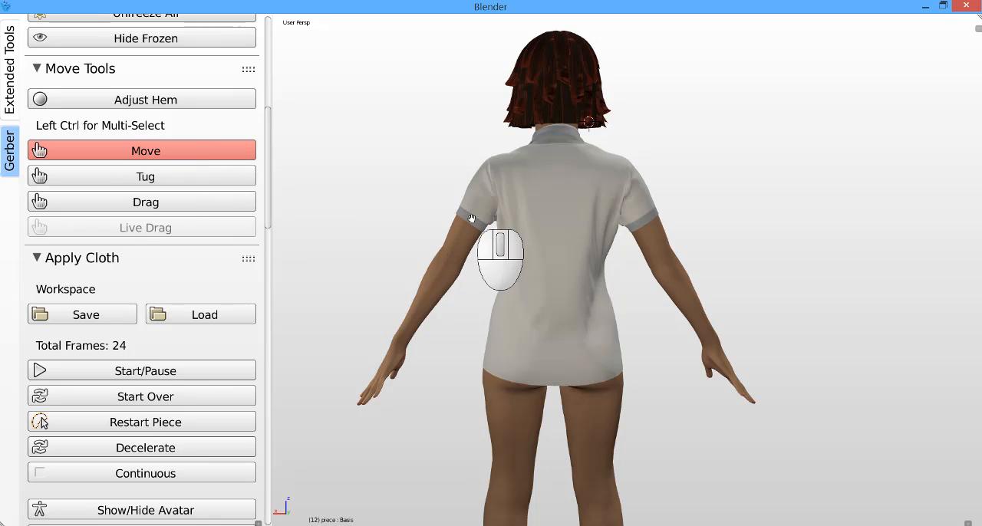
mouse_move(465, 227)
mouse_down()
mouse_move(473, 205)
mouse_move(470, 217)
mouse_up()
mouse_move(647, 224)
mouse_down()
mouse_move(653, 236)
mouse_move(653, 216)
mouse_up()
key(Escape)
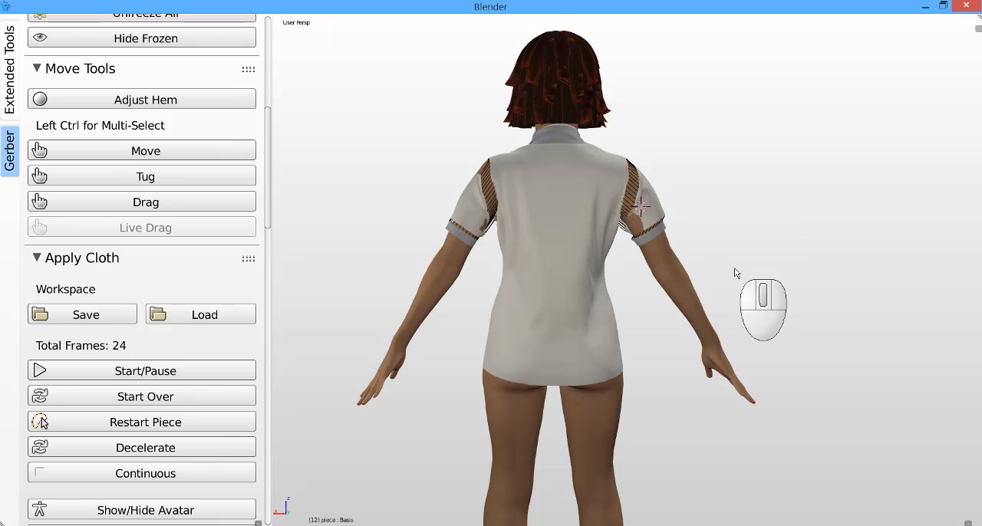
Step: Rerun the cloth simulation to close the sleeve seams and check the drape from the back and front
key(alt+a)
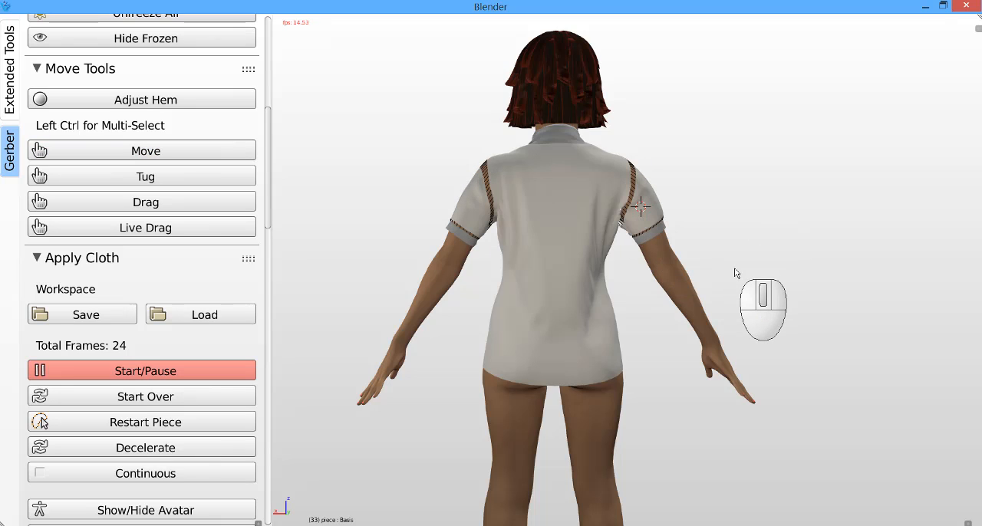
key(alt+a)
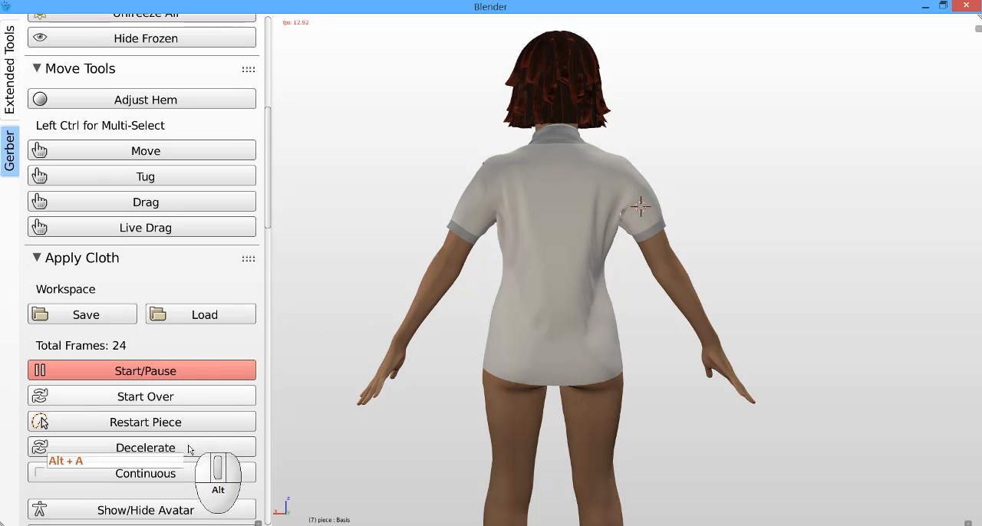
key(alt+a)
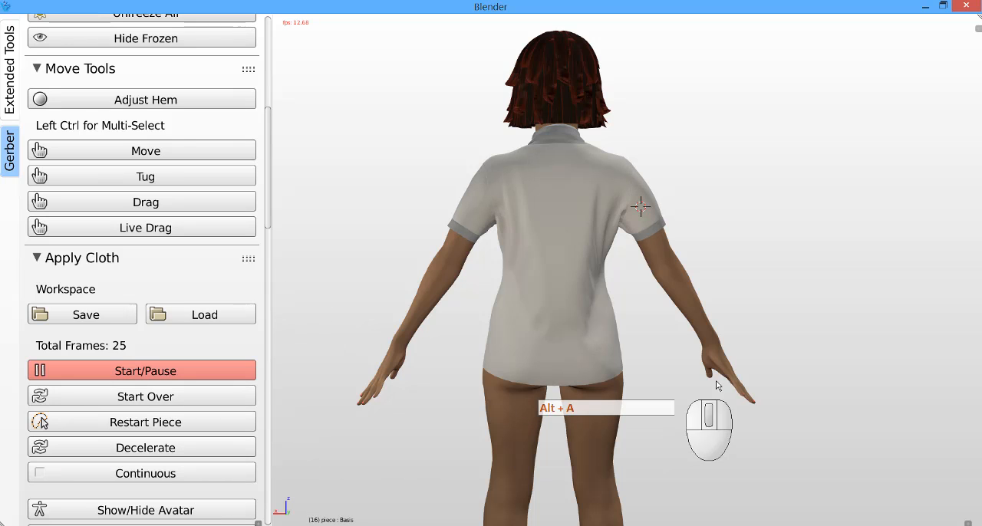
middle_drag(717, 353, 485, 367)
scroll(593, 269, down, 5)
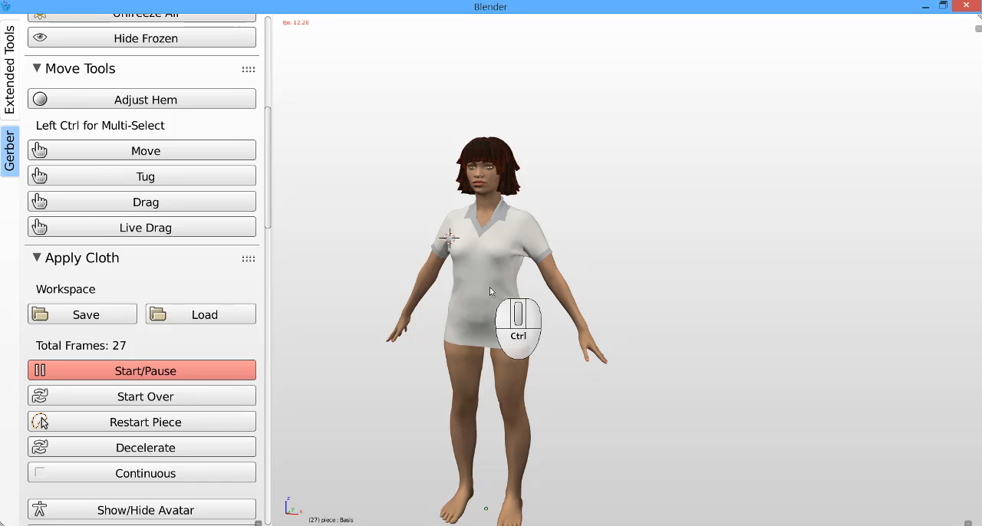
ctrl+middle_drag(490, 287, 649, 272)
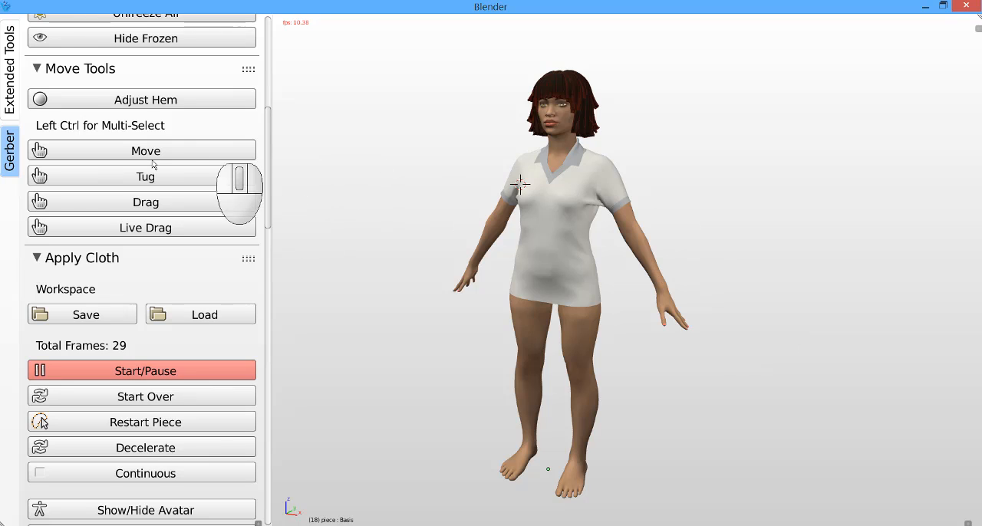
Step: Pause the cloth simulation and turn on Render Mode for the draped avatar
click(268, 159)
drag(269, 159, 266, 400)
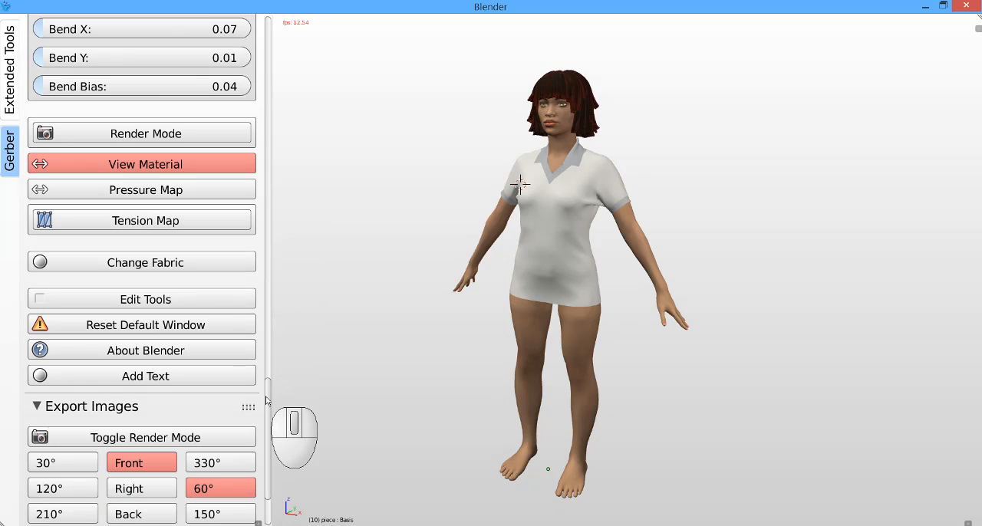
key(alt+a)
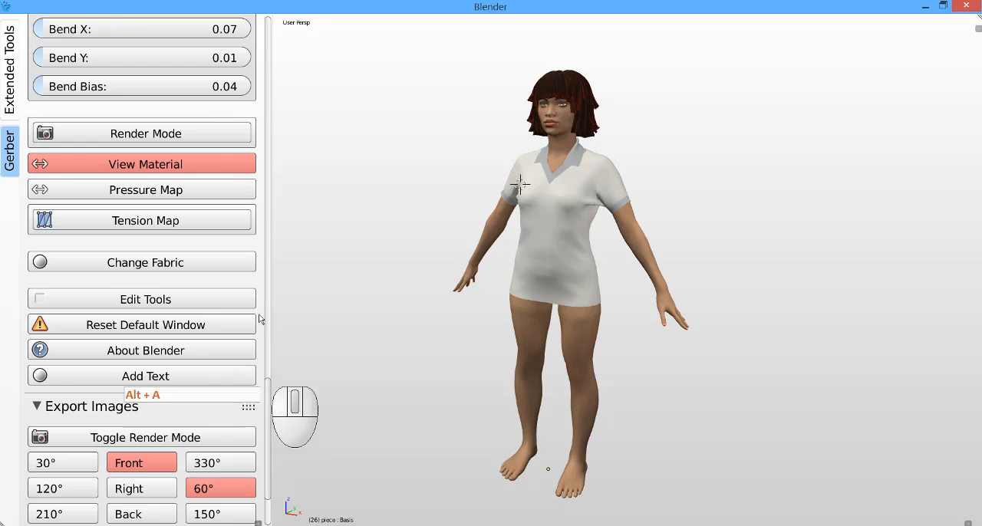
scroll(199, 143, up, 1)
scroll(198, 144, up, 4)
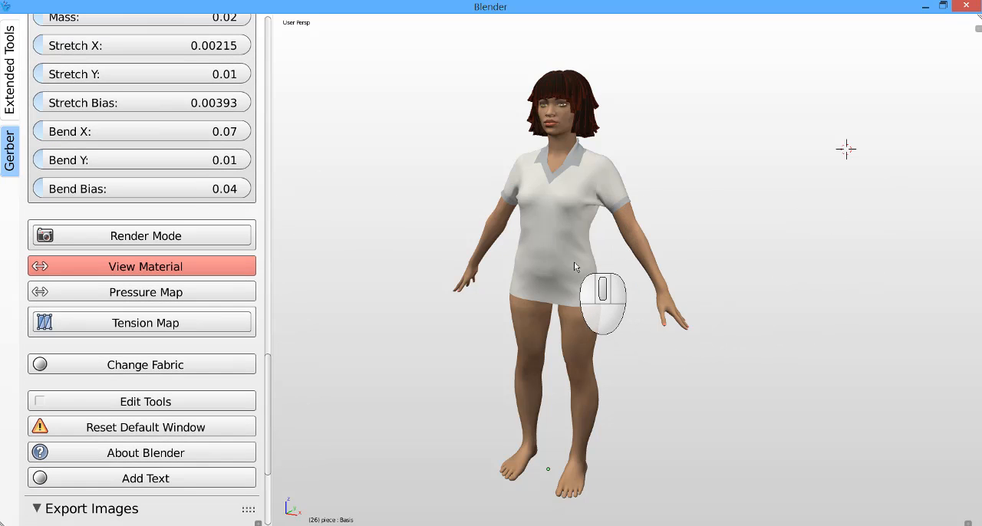
middle_drag(574, 267, 569, 260)
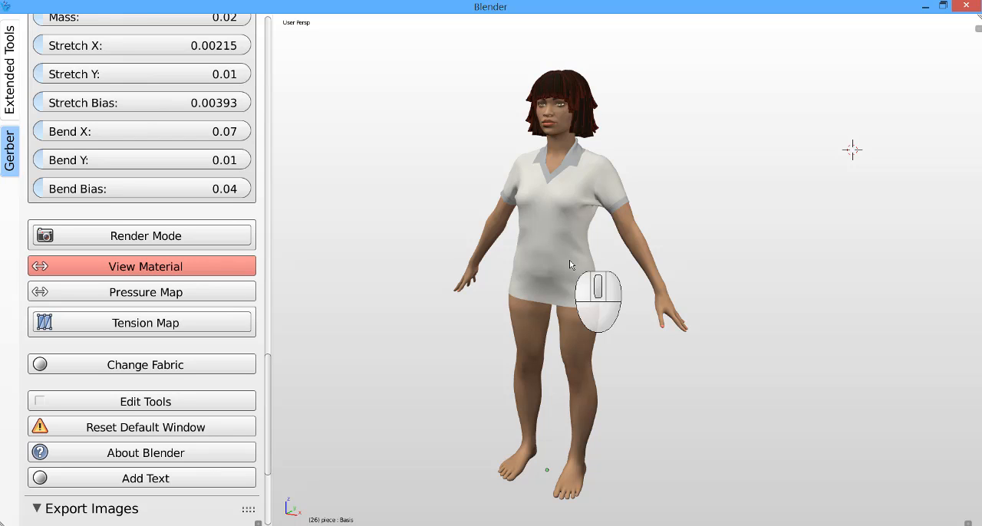
click(222, 243)
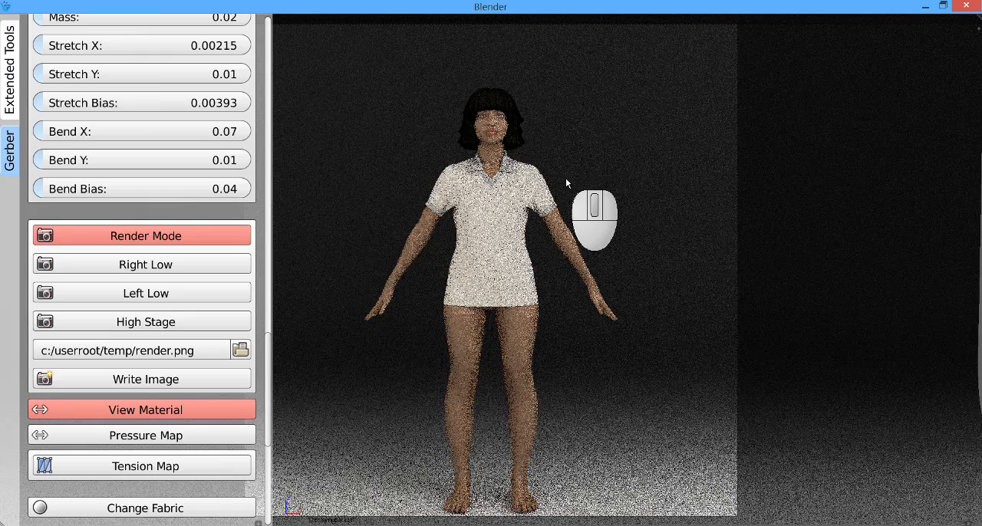
Step: Delete the seamless studio backdrop behind the rendered avatar and view the polo from an angle
middle_drag(566, 179, 519, 224)
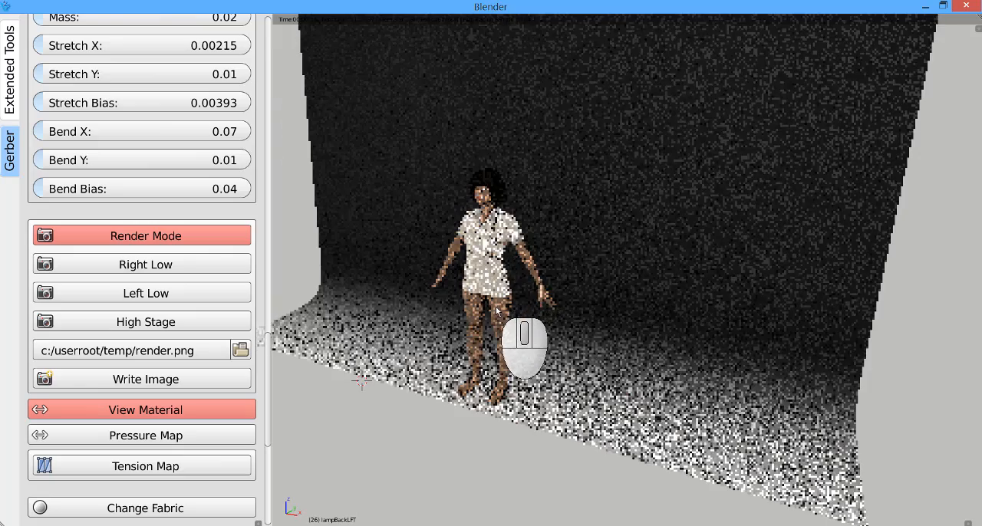
middle_drag(497, 311, 591, 191)
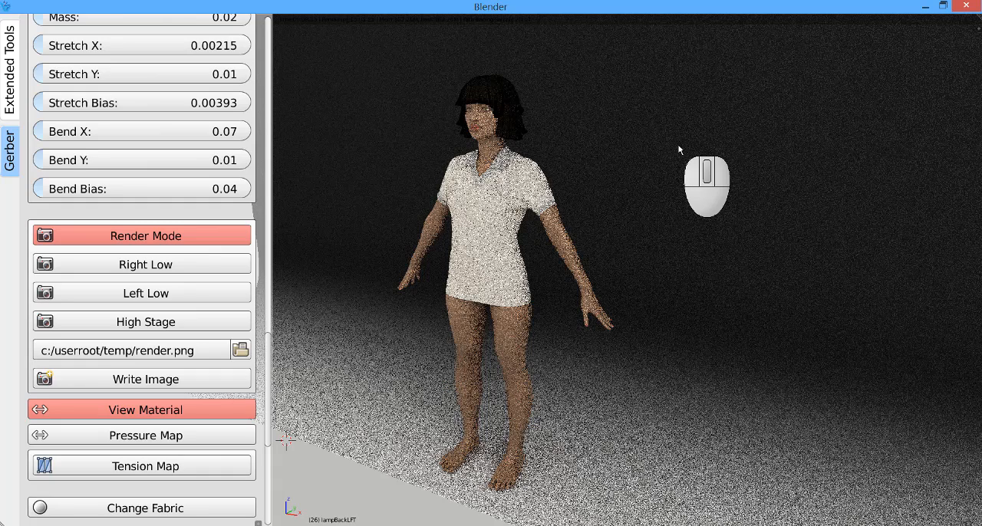
scroll(626, 147, down, 3)
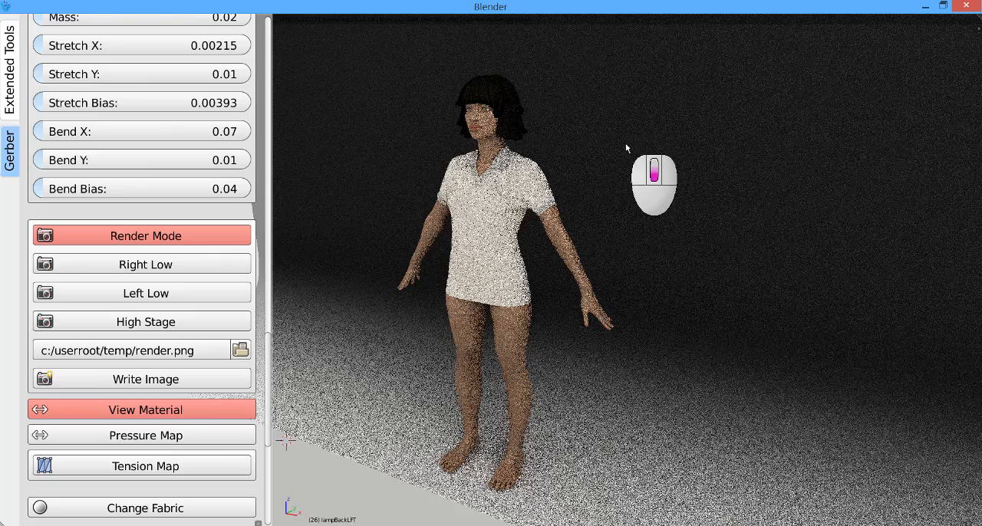
scroll(556, 293, down, 2)
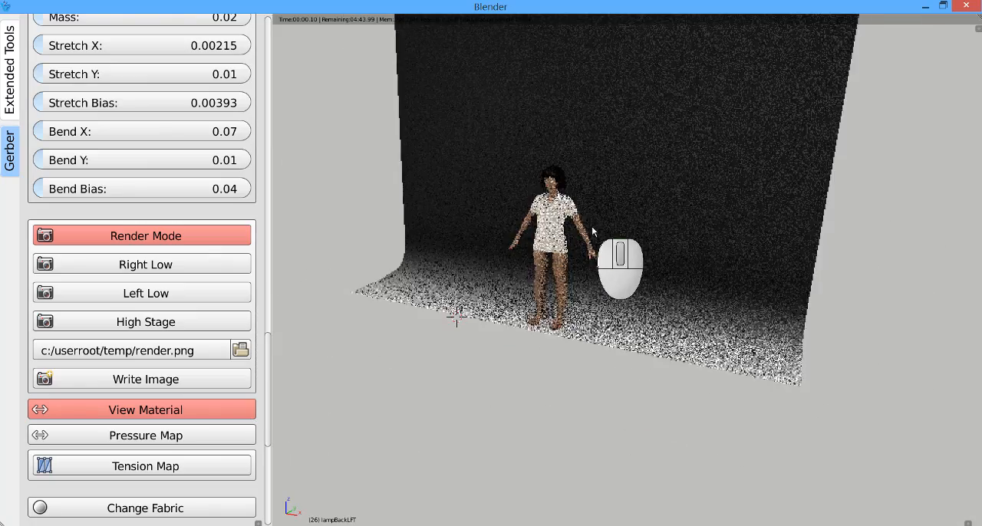
middle_drag(591, 225, 540, 223)
middle_drag(578, 251, 541, 230)
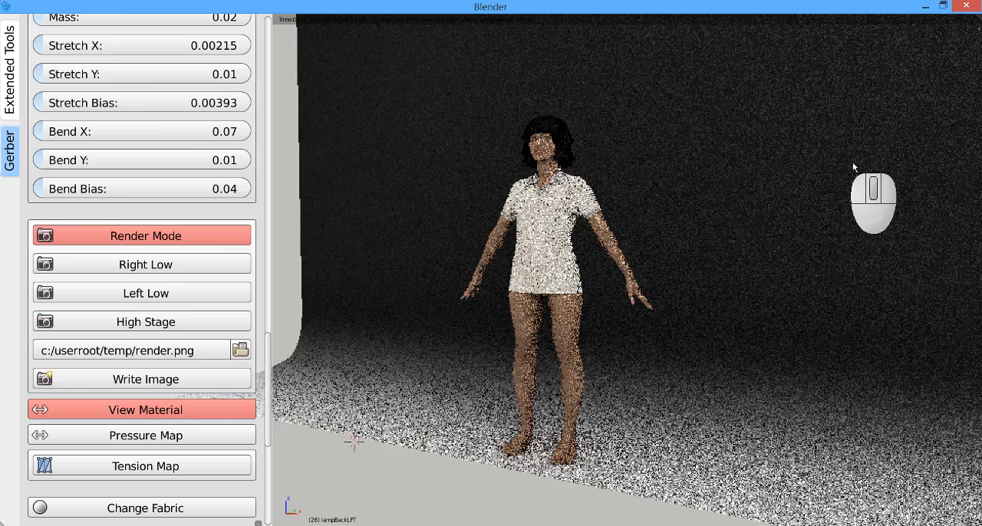
right_click(730, 173)
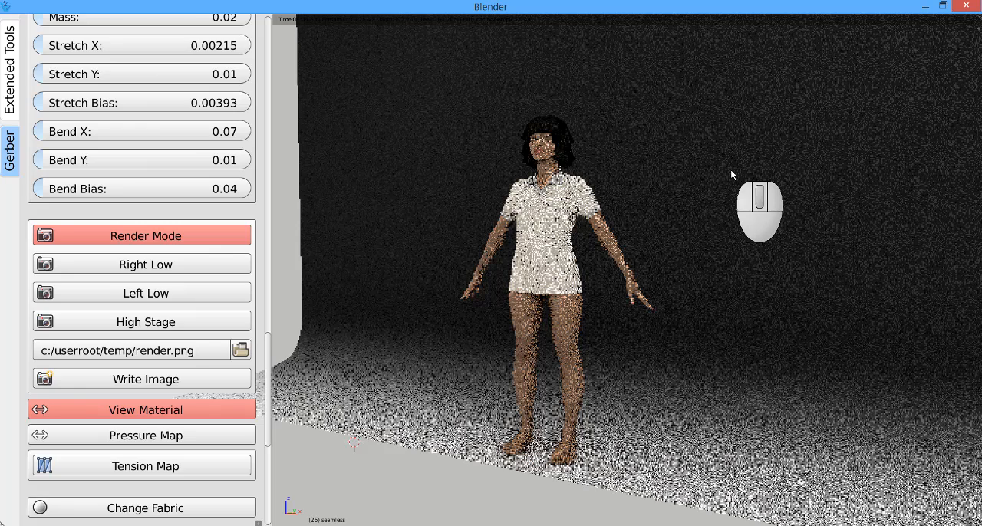
key(x)
click(731, 170)
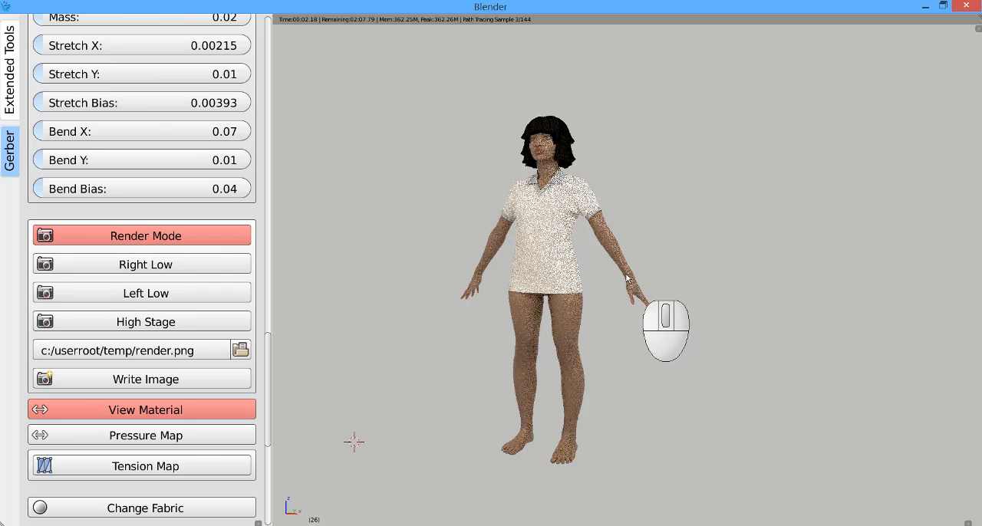
middle_drag(607, 256, 583, 272)
scroll(533, 288, up, 2)
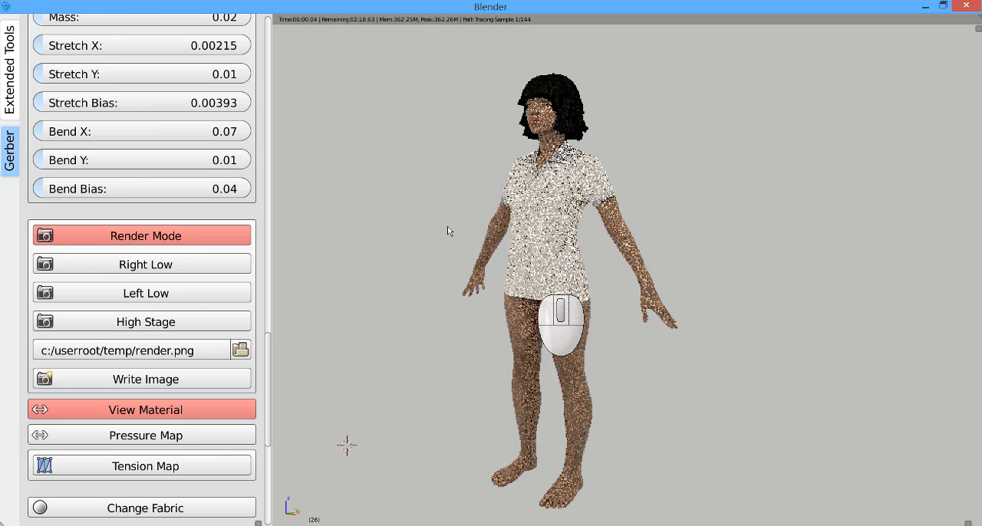
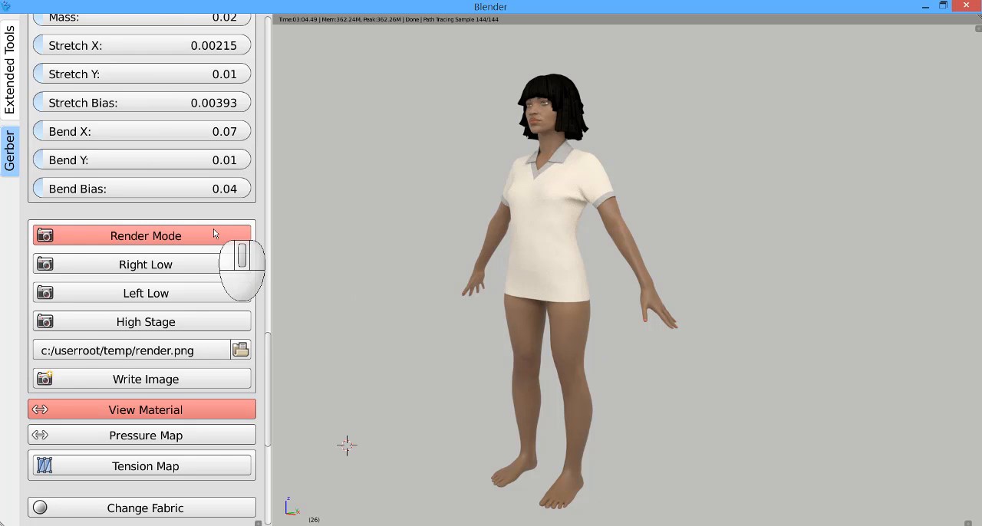
Step: Hide the avatar in Render Mode so that only the draped polo is rendered against the plain background
scroll(214, 233, down, 10)
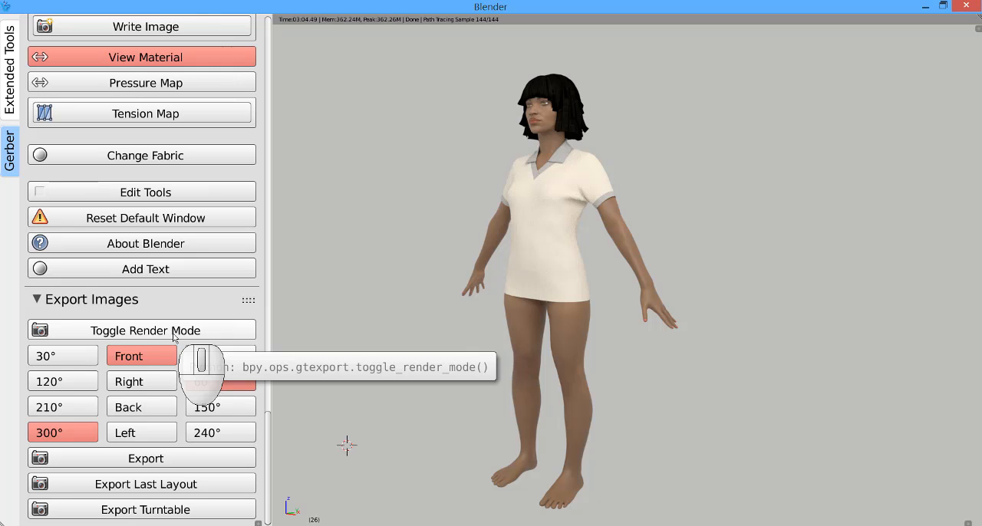
scroll(145, 249, up, 8)
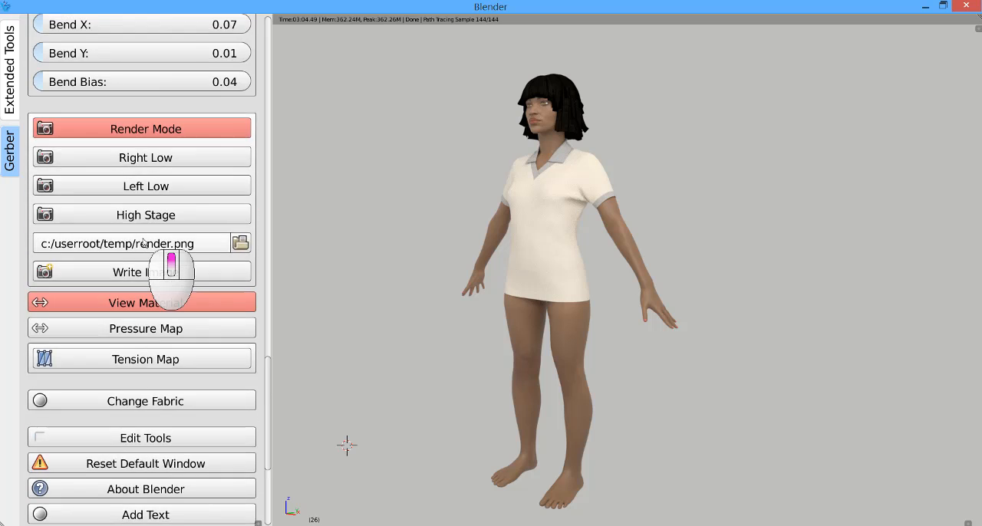
scroll(143, 242, up, 20)
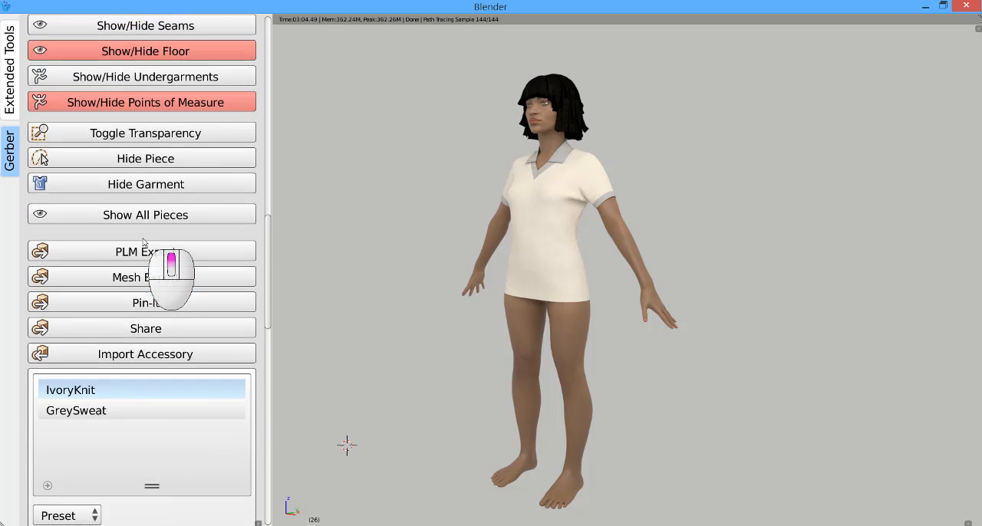
scroll(143, 243, up, 10)
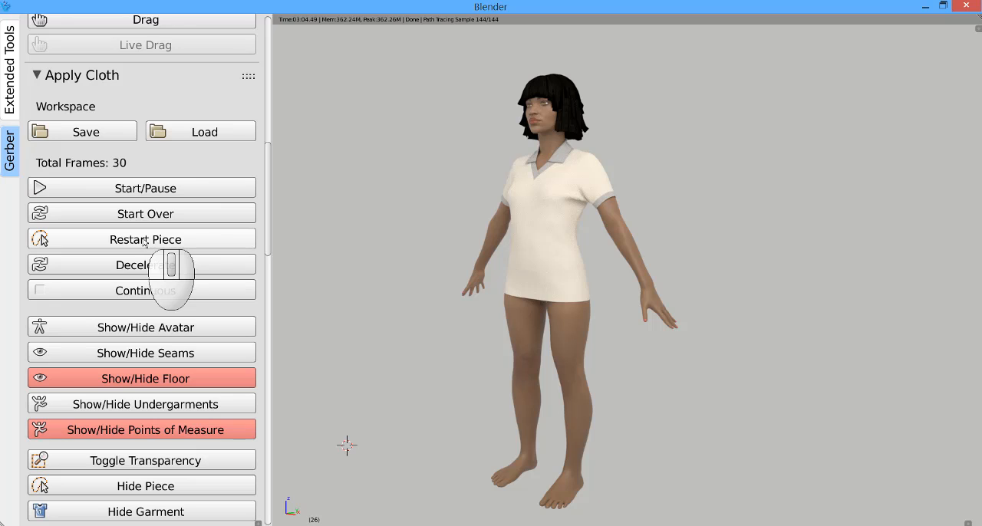
click(167, 330)
scroll(536, 223, up, 3)
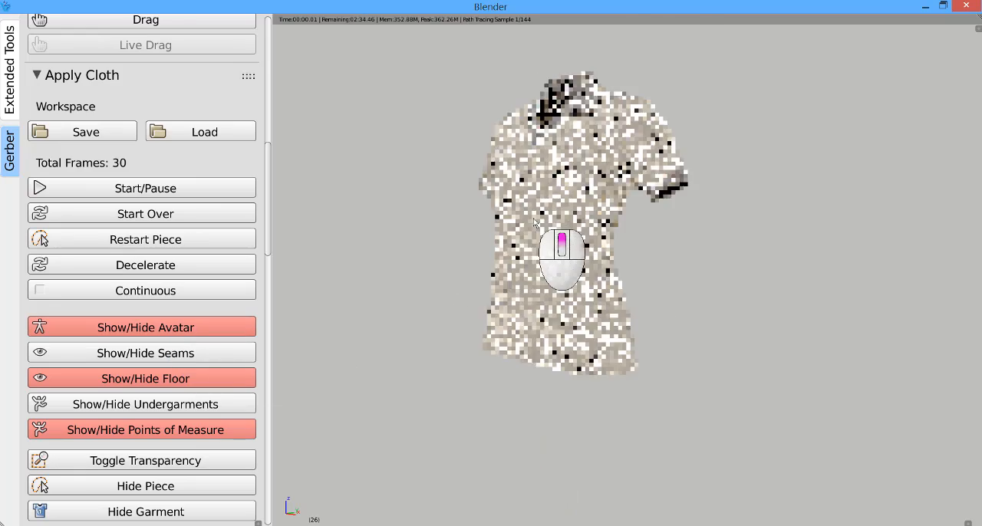
scroll(534, 219, up, 2)
middle_drag(535, 220, 546, 223)
scroll(522, 302, down, 1)
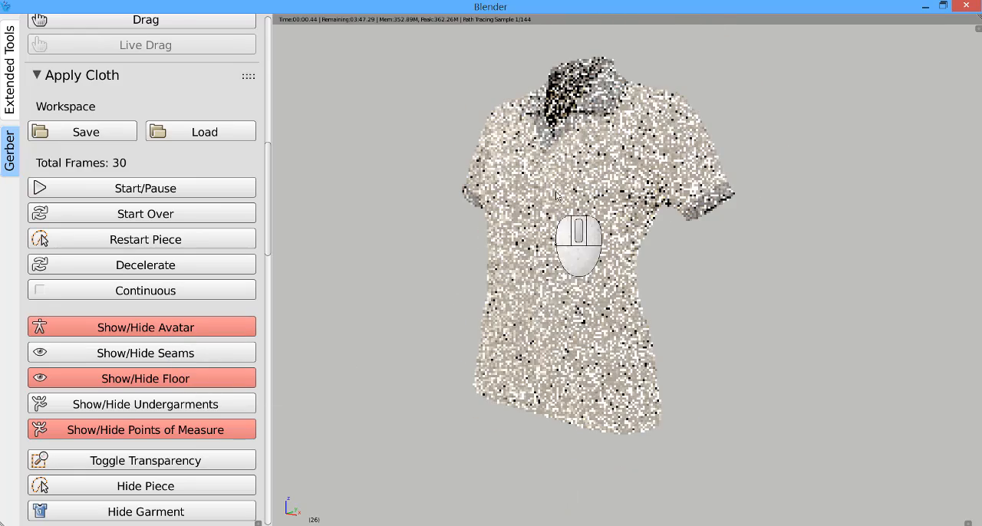
scroll(557, 189, up, 1)
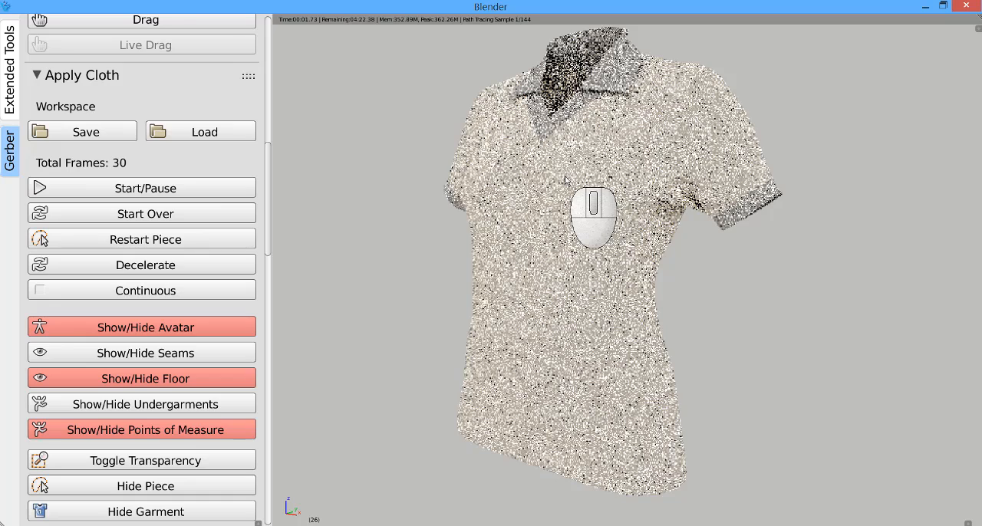
shift+middle_drag(565, 180, 556, 191)
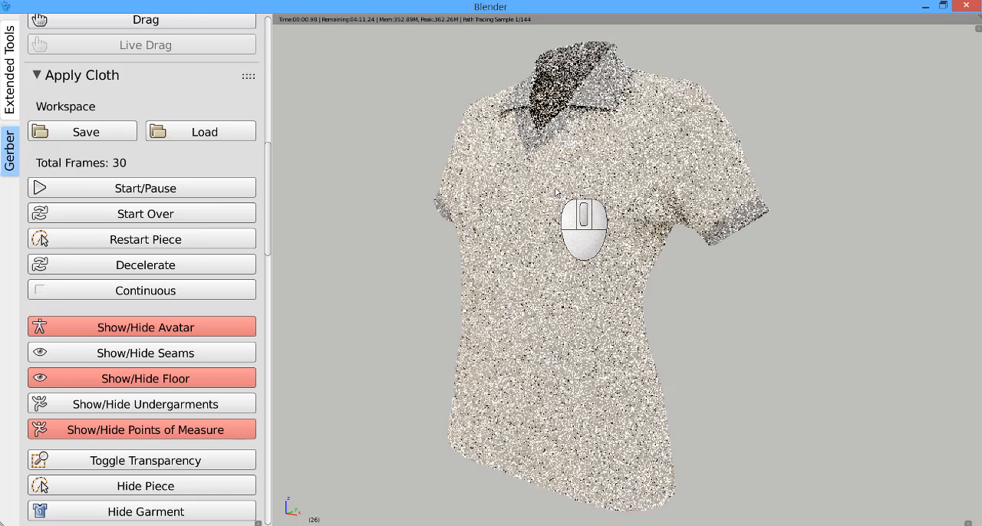